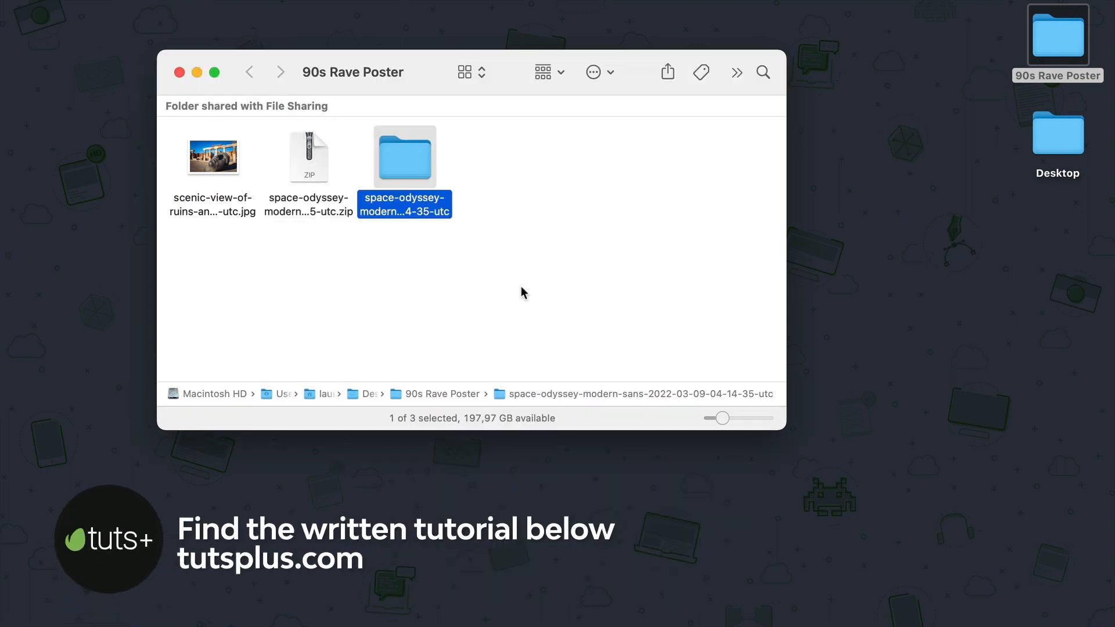
# Step: Install the Space Odyssey font from the downloaded font folder and close the font manager
pyautogui.doubleClick(427, 161)
pyautogui.doubleClick(321, 167)
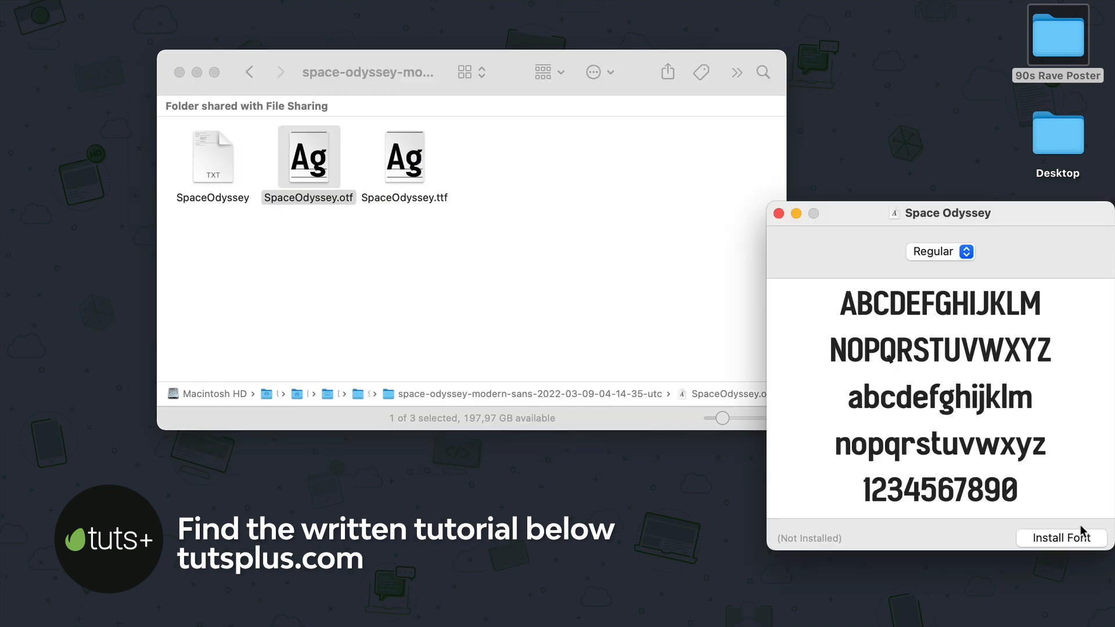
pyautogui.click(1081, 530)
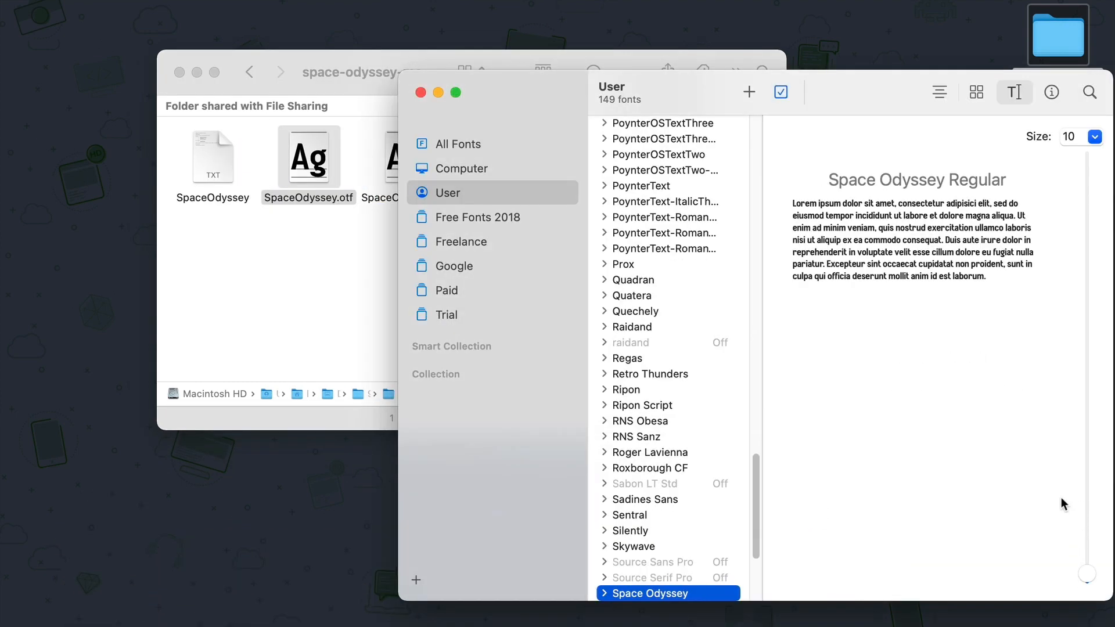
pyautogui.press('super+q')
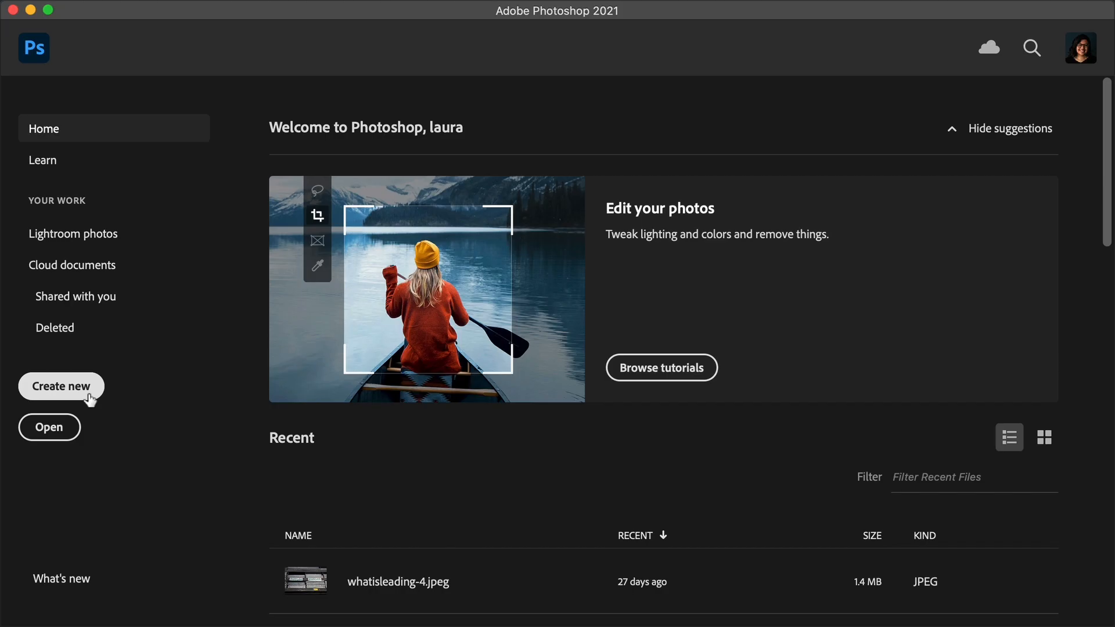
# Step: Create a new document 1270 px wide, 1600 px high at 72 pixels/inch
pyautogui.click(61, 386)
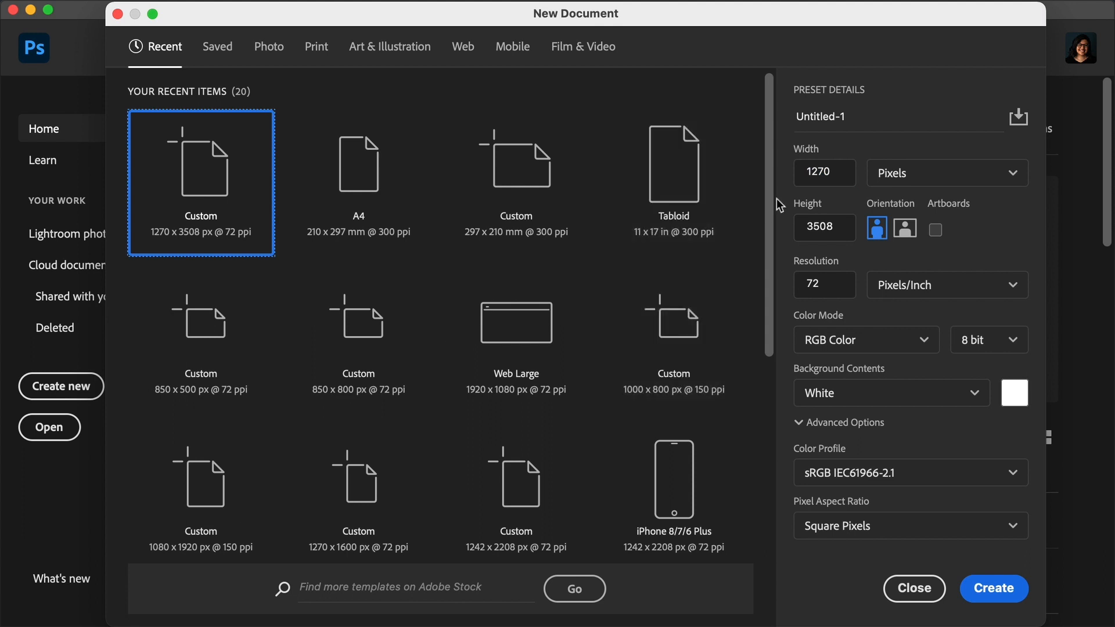
pyautogui.click(833, 170)
pyautogui.click(839, 230)
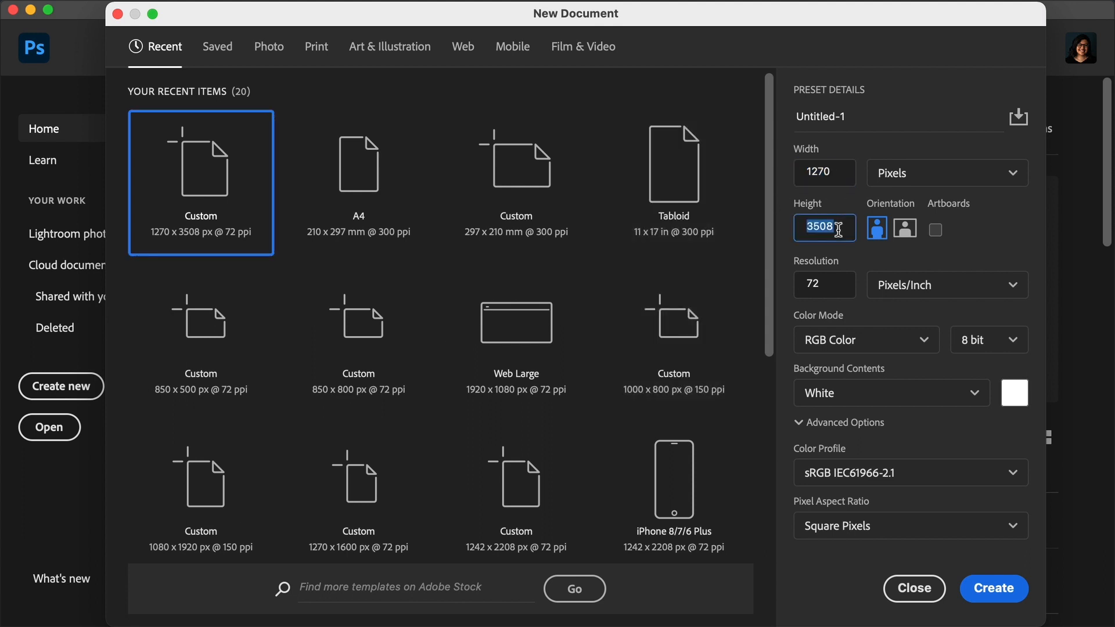
pyautogui.write('1600')
pyautogui.click(829, 289)
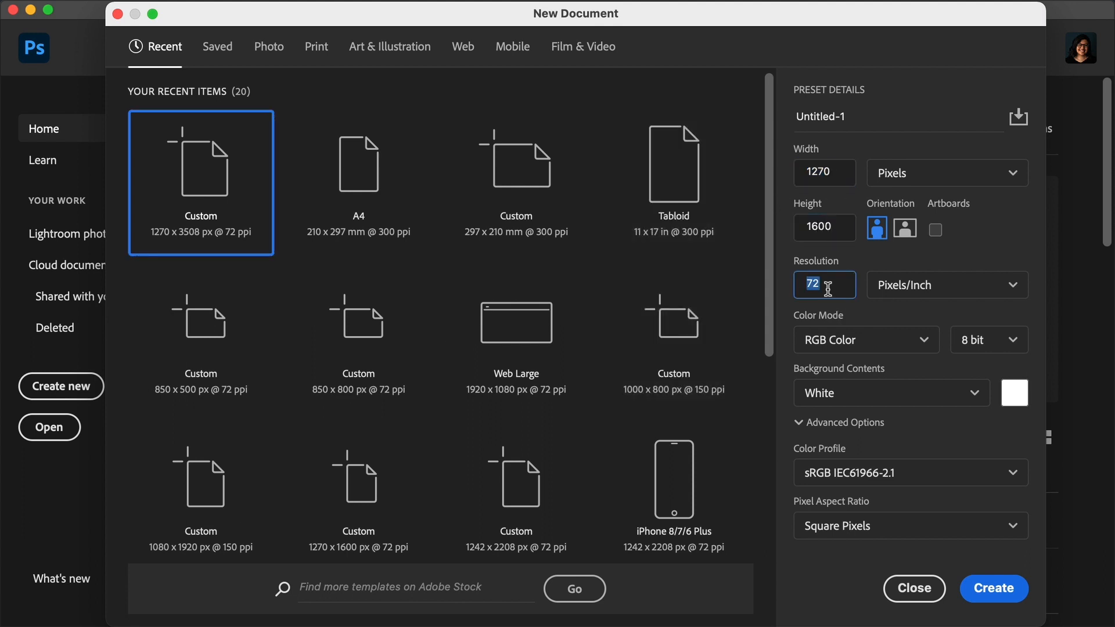
pyautogui.click(981, 591)
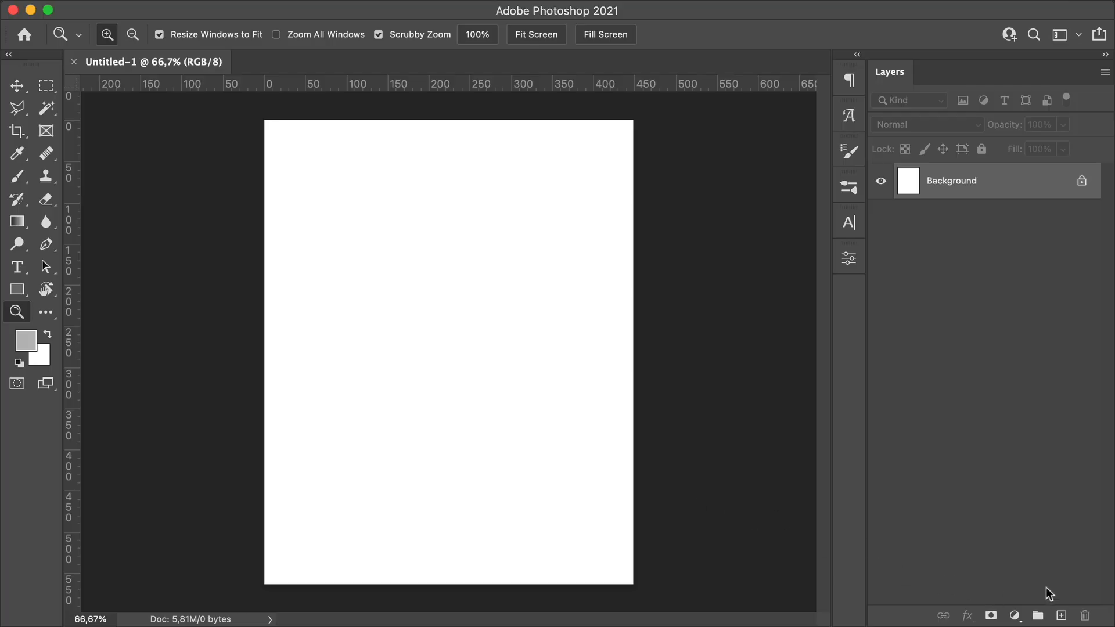
# Step: Add a Gradient Fill layer and set the gradient's left color stop to 00a175
pyautogui.click(1014, 615)
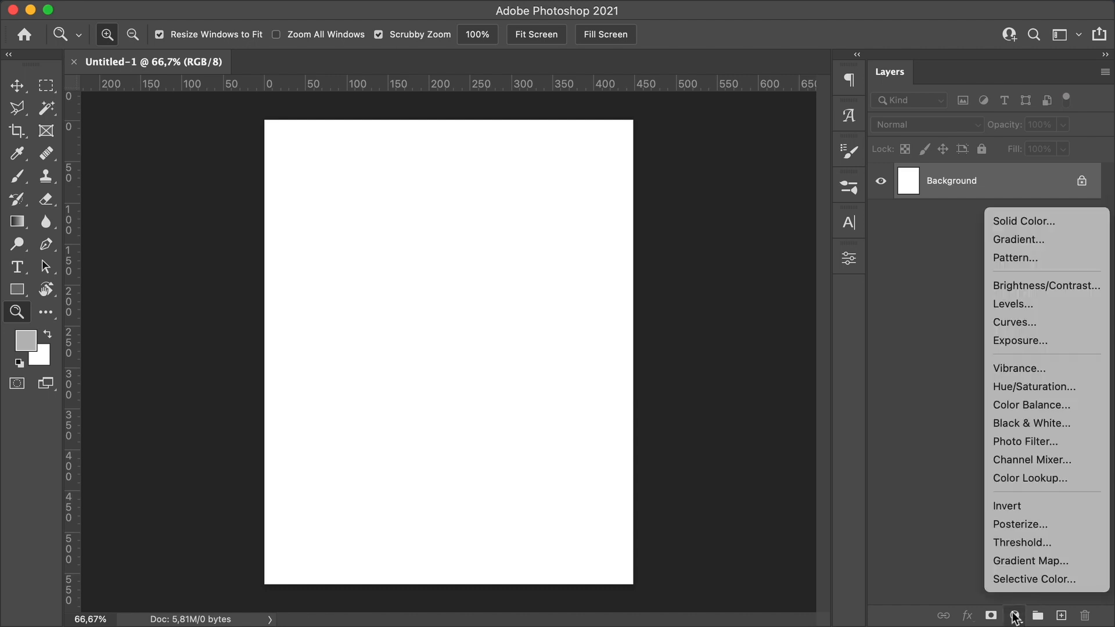
pyautogui.click(1050, 240)
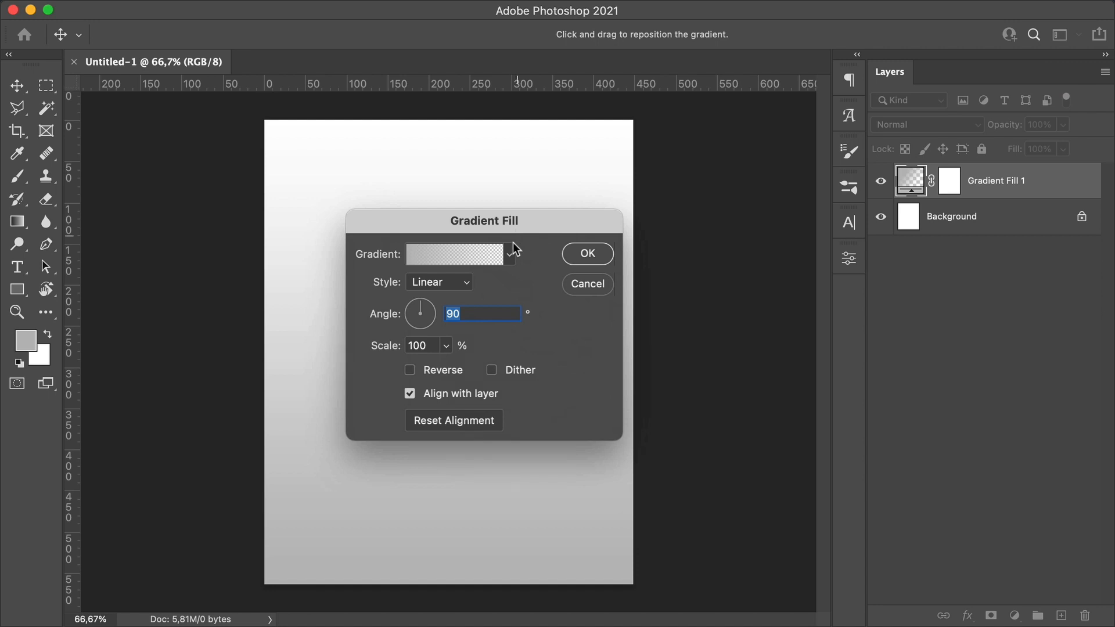
pyautogui.click(474, 254)
pyautogui.moveTo(924, 214); pyautogui.dragTo(657, 128)
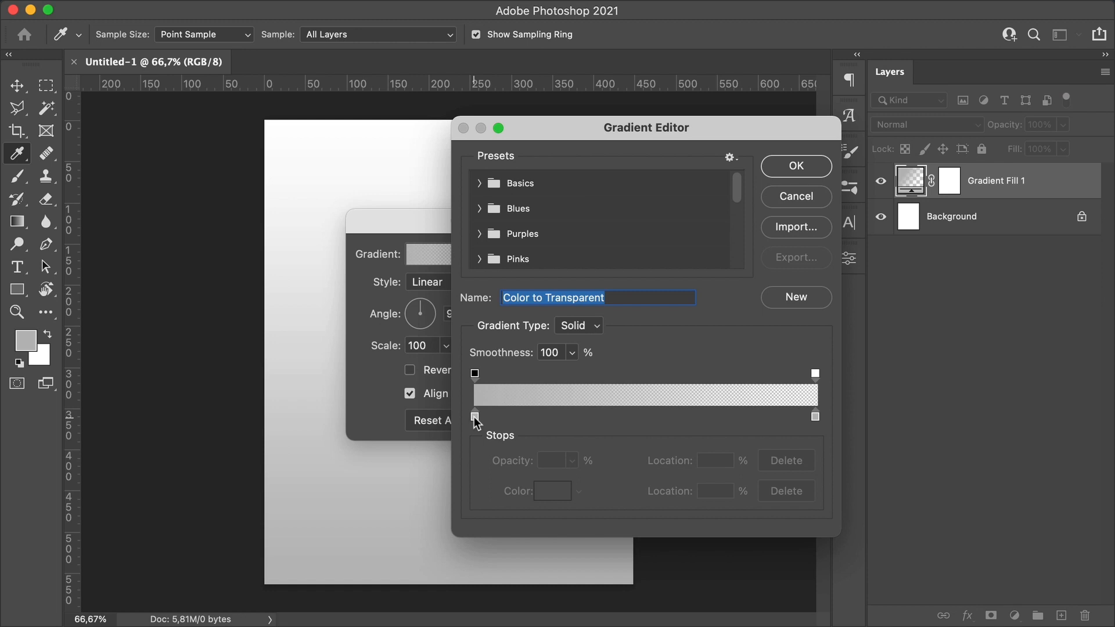
pyautogui.doubleClick(474, 417)
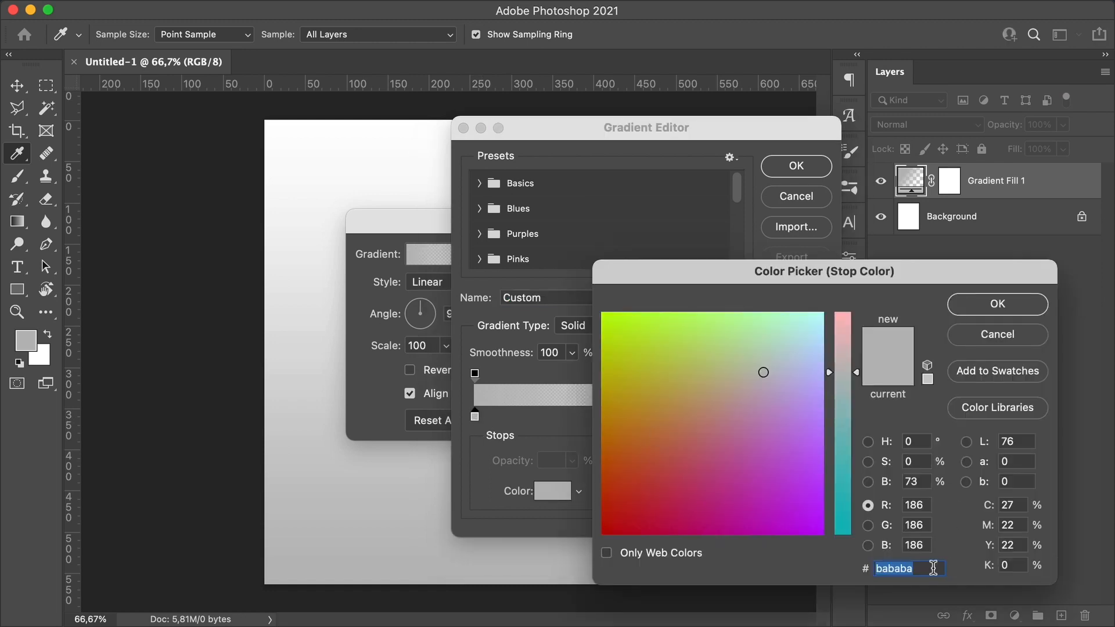
pyautogui.write('00a175')
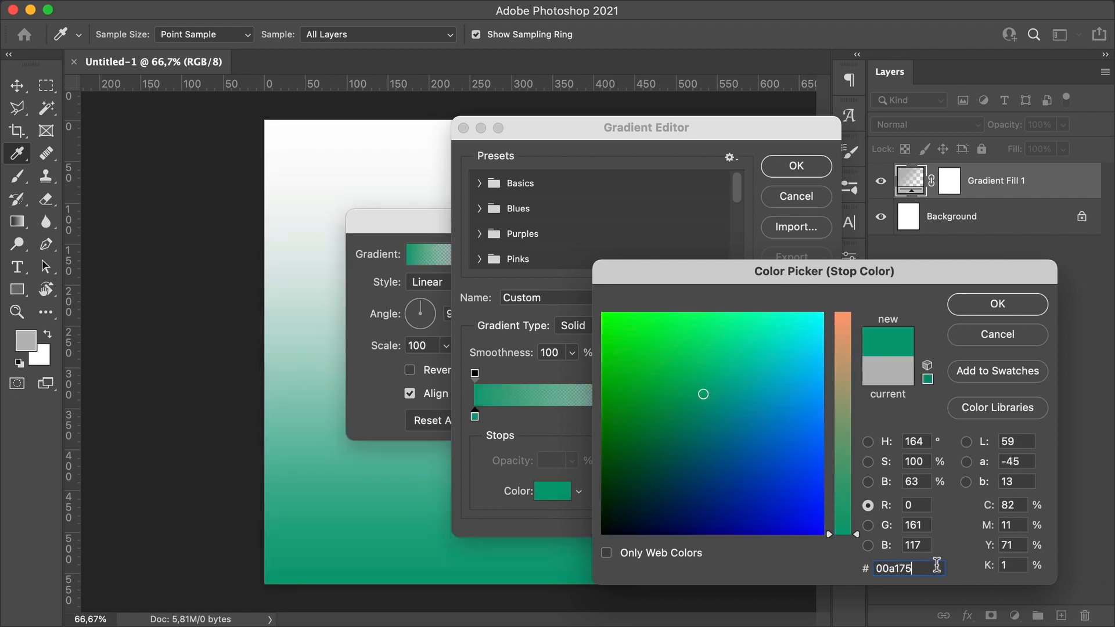
pyautogui.click(992, 304)
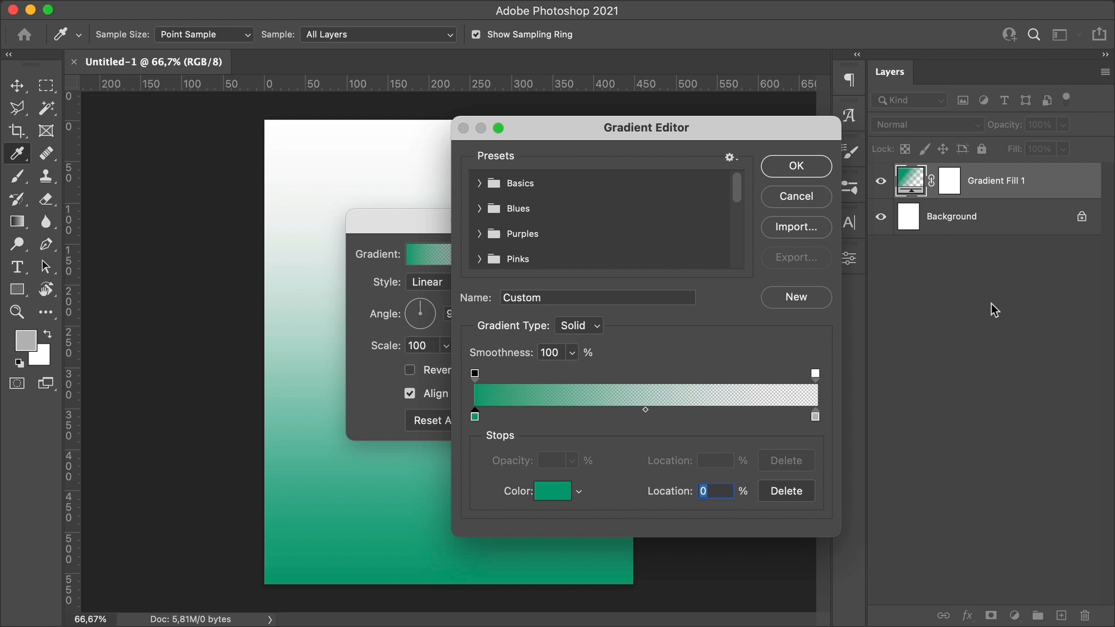
# Step: Set the gradient's right color stop to 0500e8 and the gradient angle to 0°
pyautogui.doubleClick(815, 417)
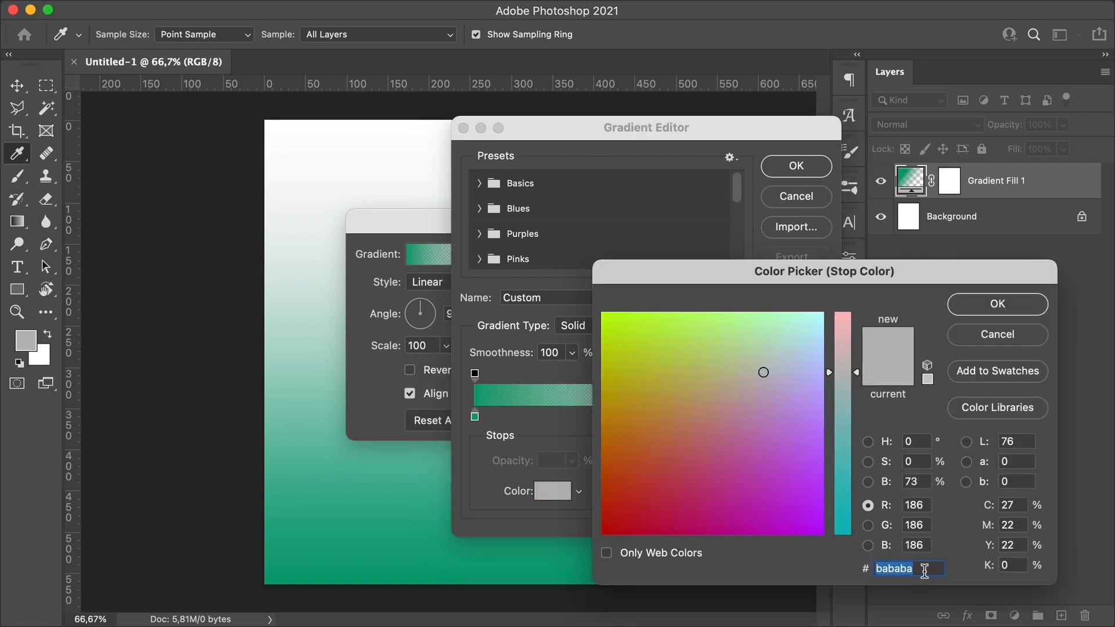
pyautogui.write('0500e')
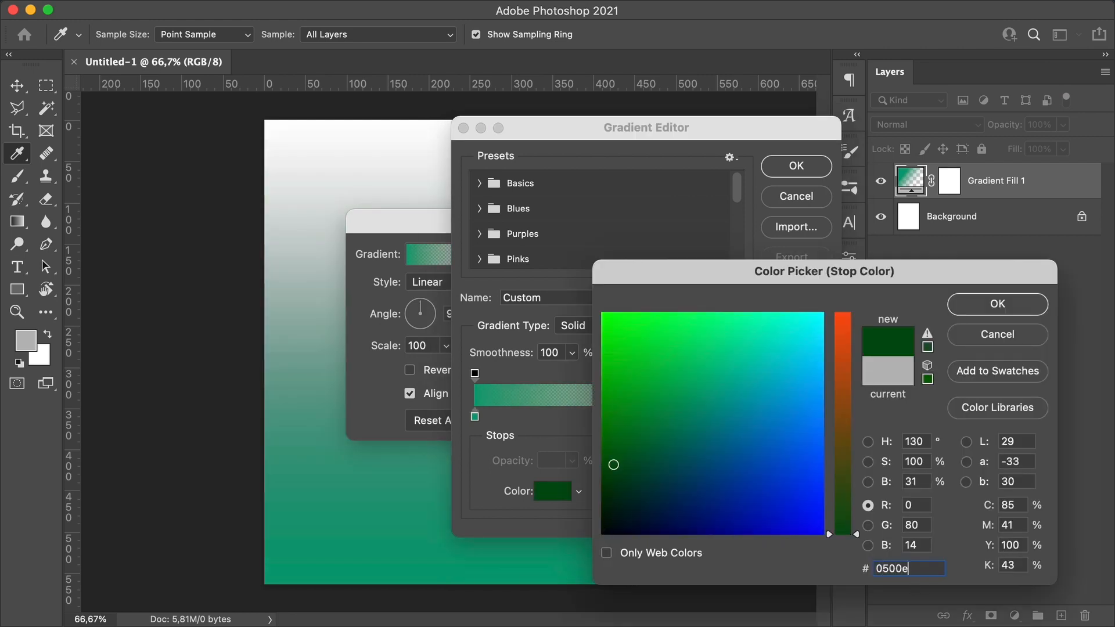
pyautogui.write('8')
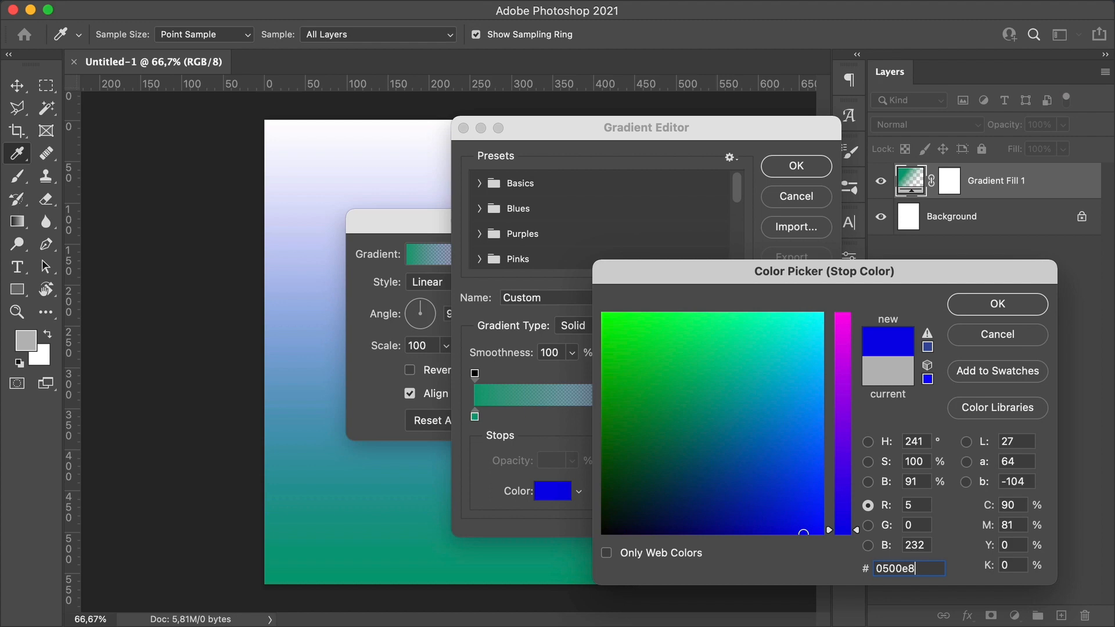
pyautogui.click(986, 306)
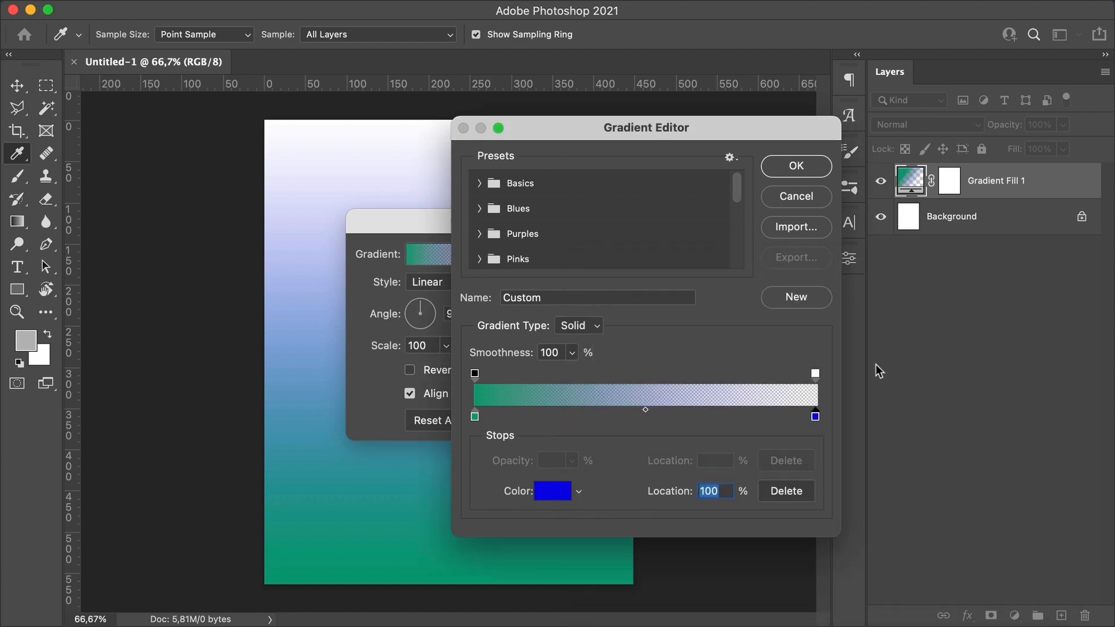
pyautogui.click(792, 167)
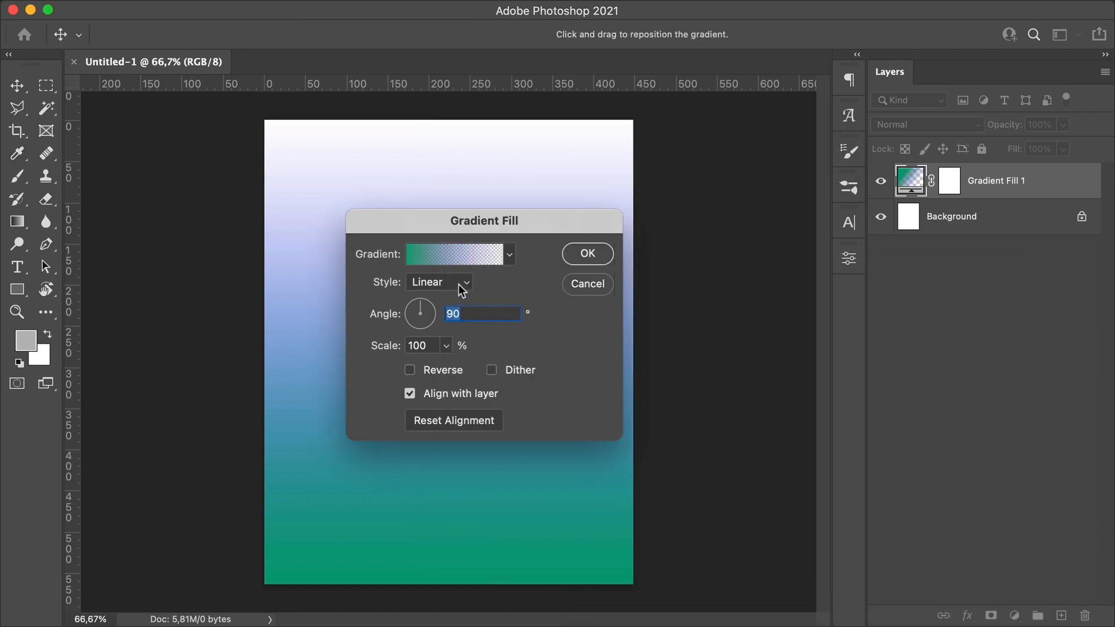
pyautogui.press('BackSpace')
pyautogui.write('0')
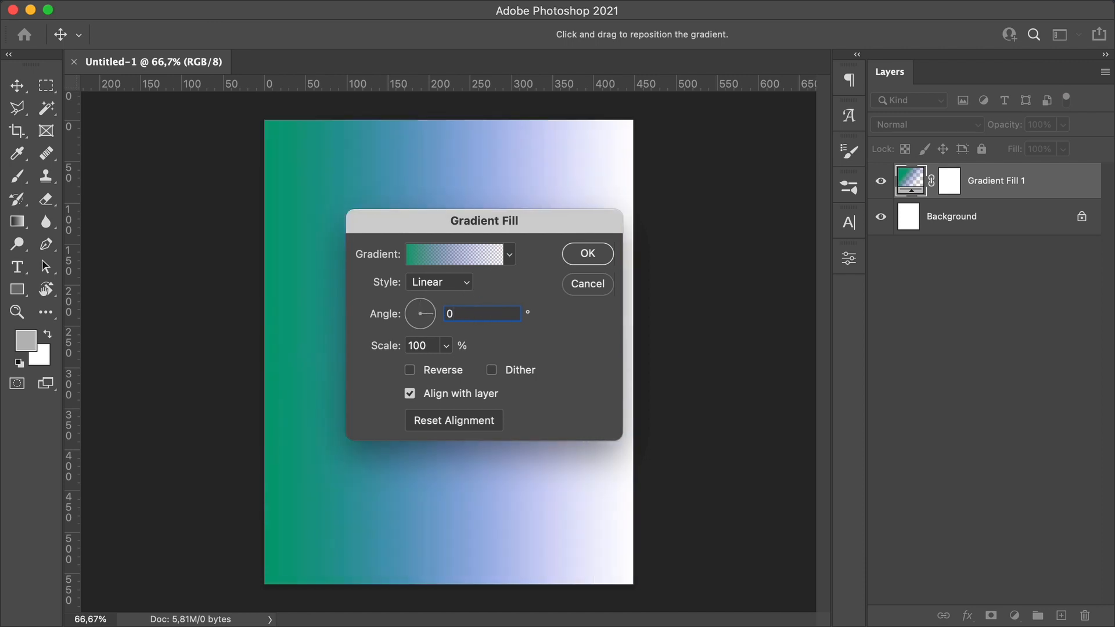
# Step: Set the gradient's right opacity stop to 100% and confirm the gradient fill
pyautogui.click(486, 254)
pyautogui.click(815, 373)
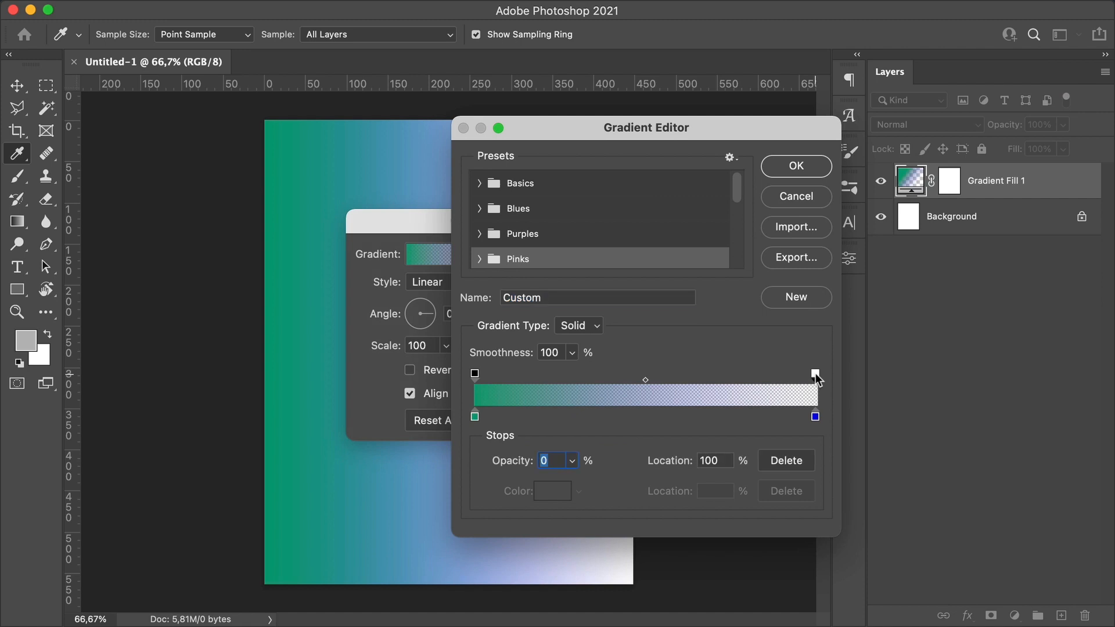
pyautogui.moveTo(572, 460); pyautogui.dragTo(676, 480)
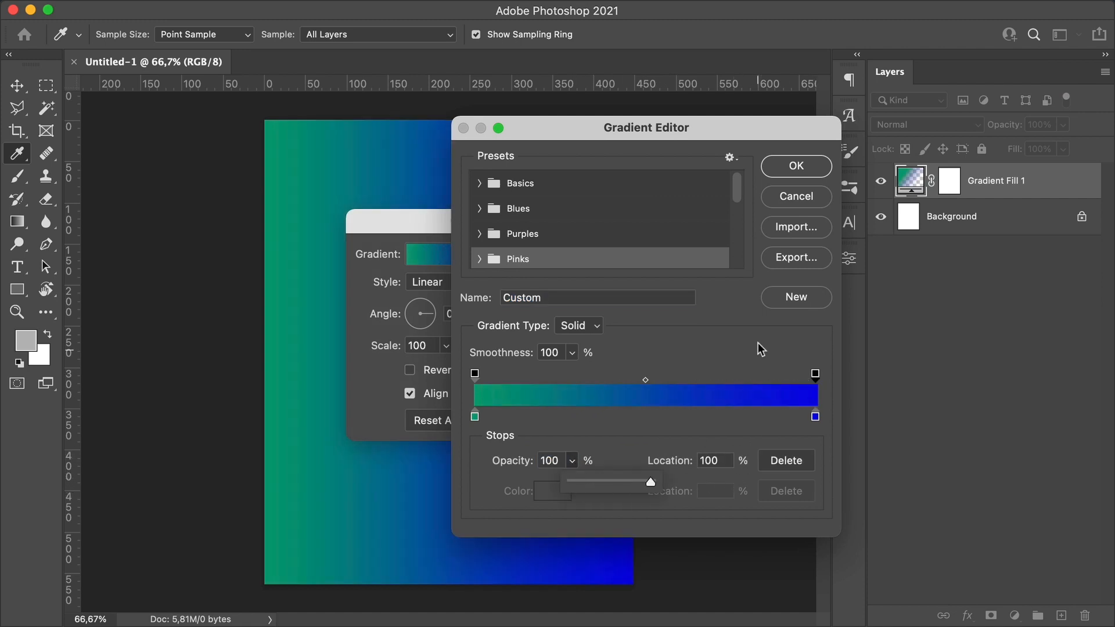
pyautogui.click(796, 166)
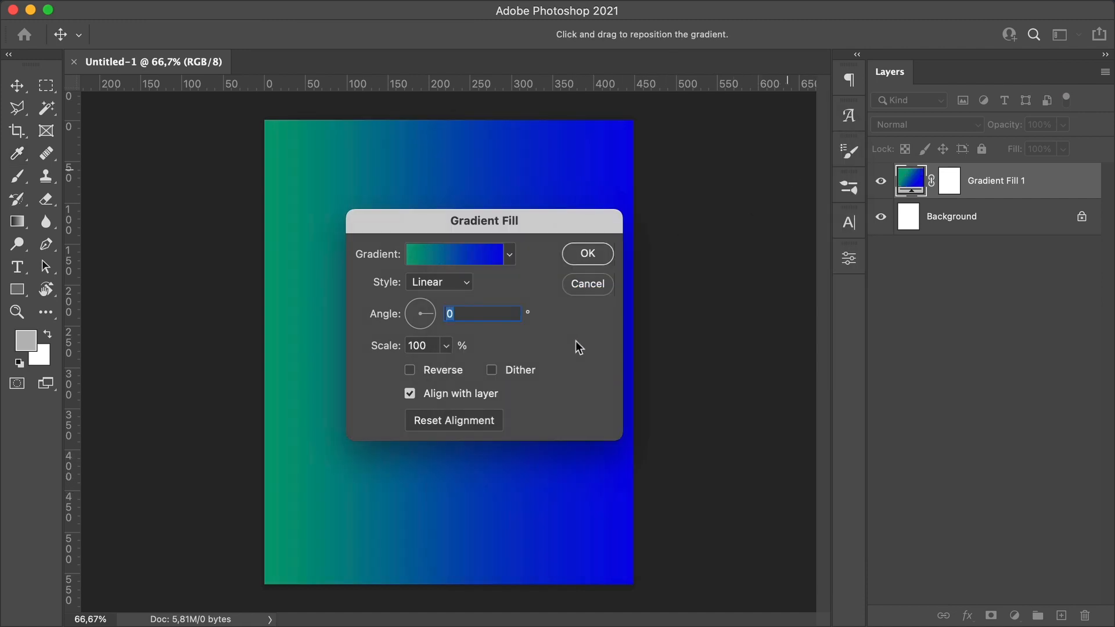
pyautogui.click(604, 256)
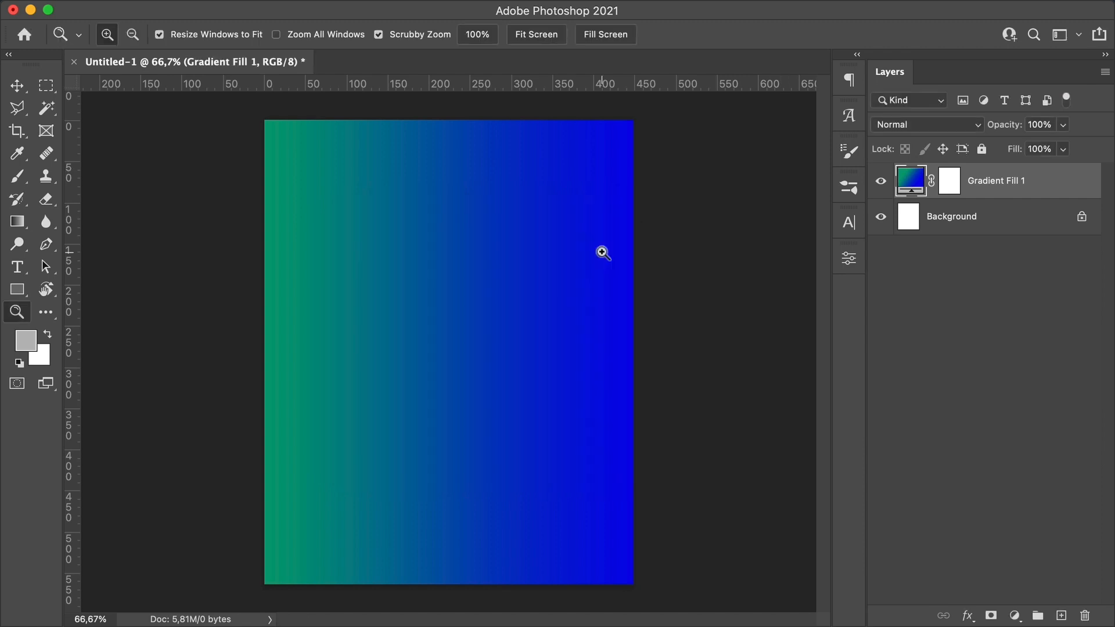
# Step: Add a new empty layer and set the Brush to 250 px size with 100% hardness
pyautogui.click(1060, 617)
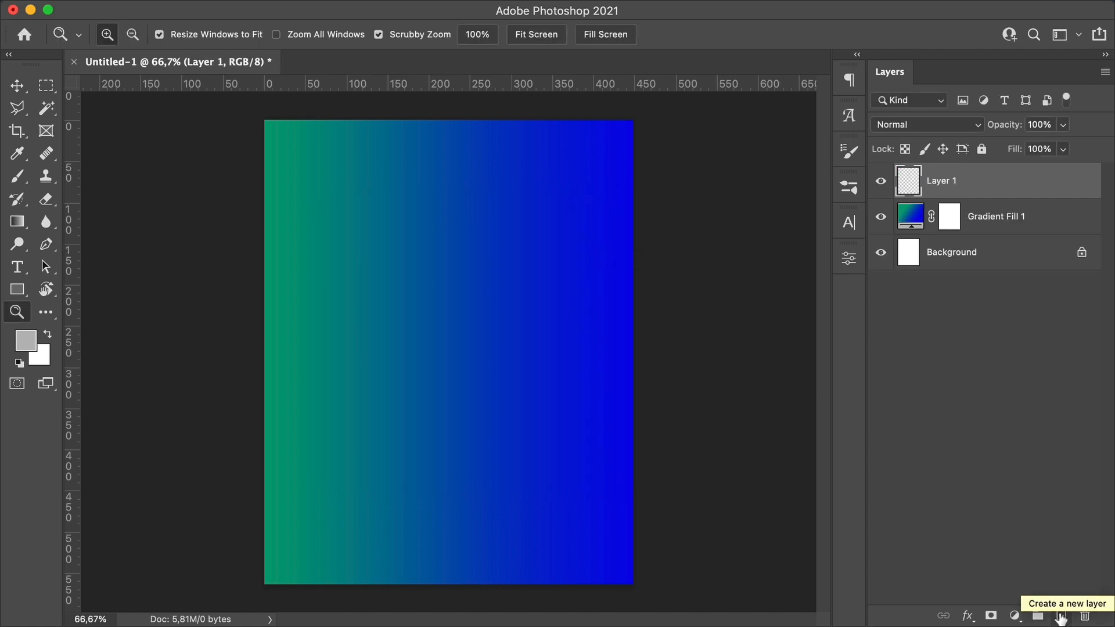
pyautogui.press('b')
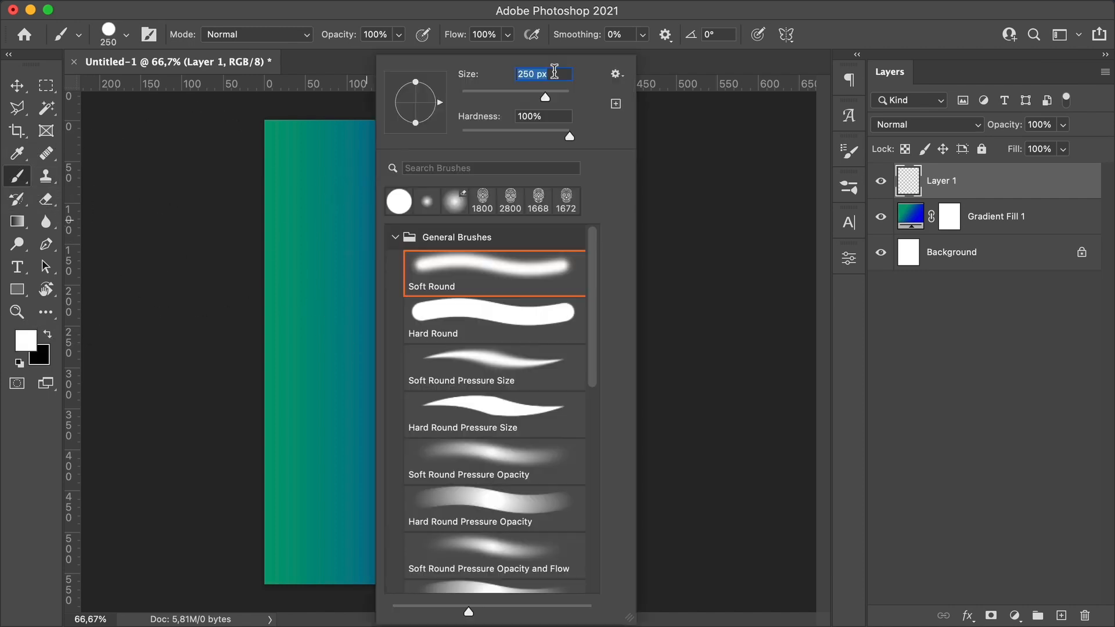
pyautogui.press('Tab')
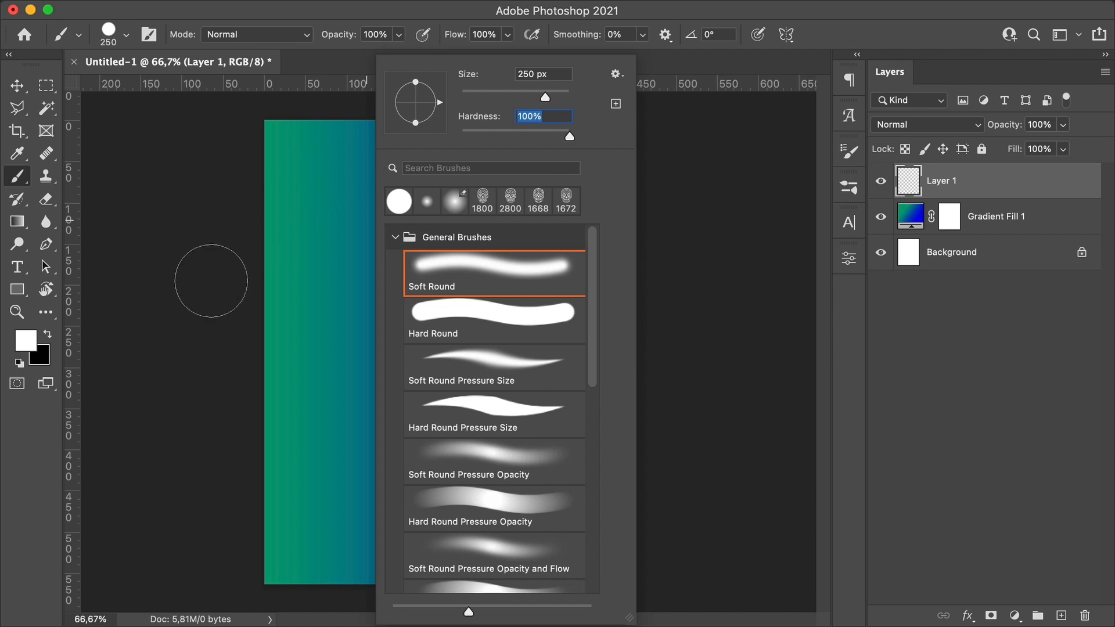
pyautogui.press('Return')
# Step: Set the foreground color to ff0055
pyautogui.click(32, 344)
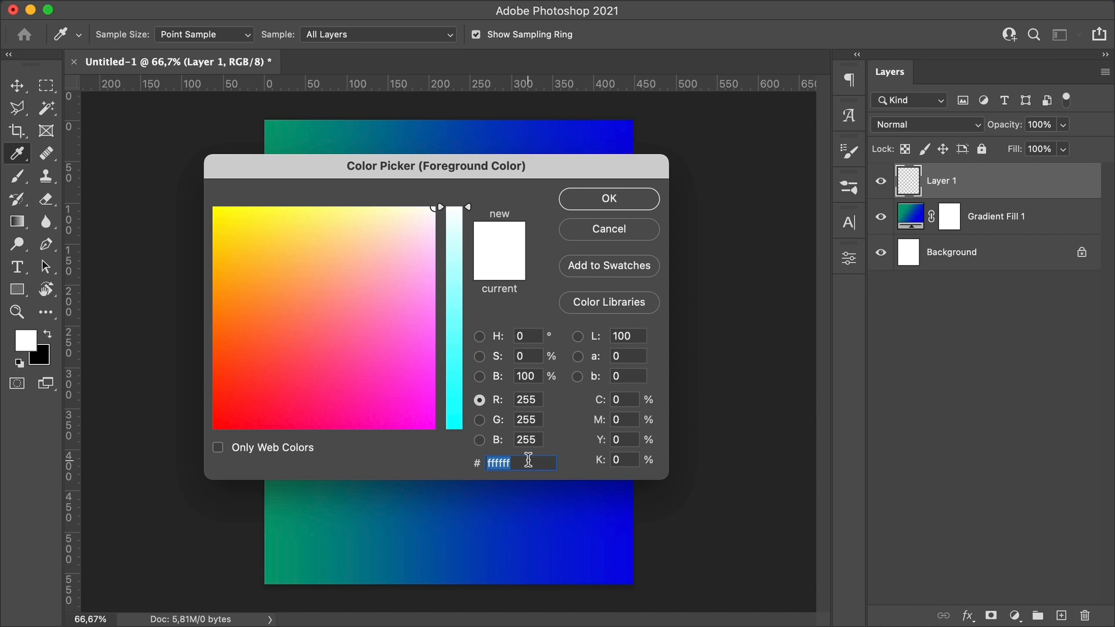
pyautogui.write('ff0055')
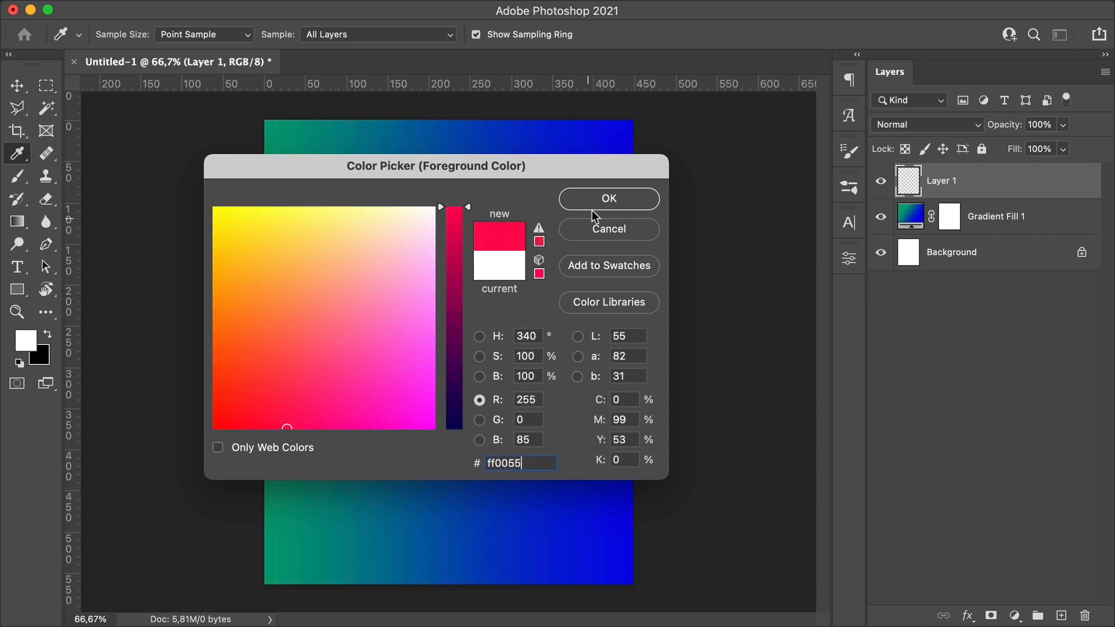
pyautogui.click(607, 198)
# Step: Paint two single brush dots, one in the upper middle and one in the lower right of the canvas
pyautogui.press('b')
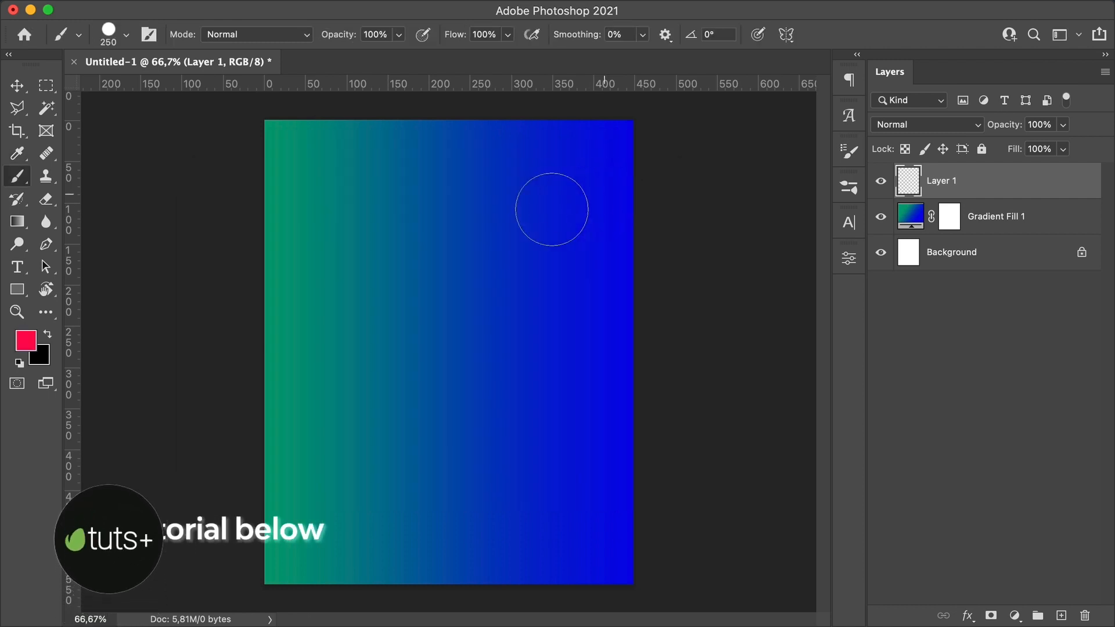
pyautogui.click(404, 226)
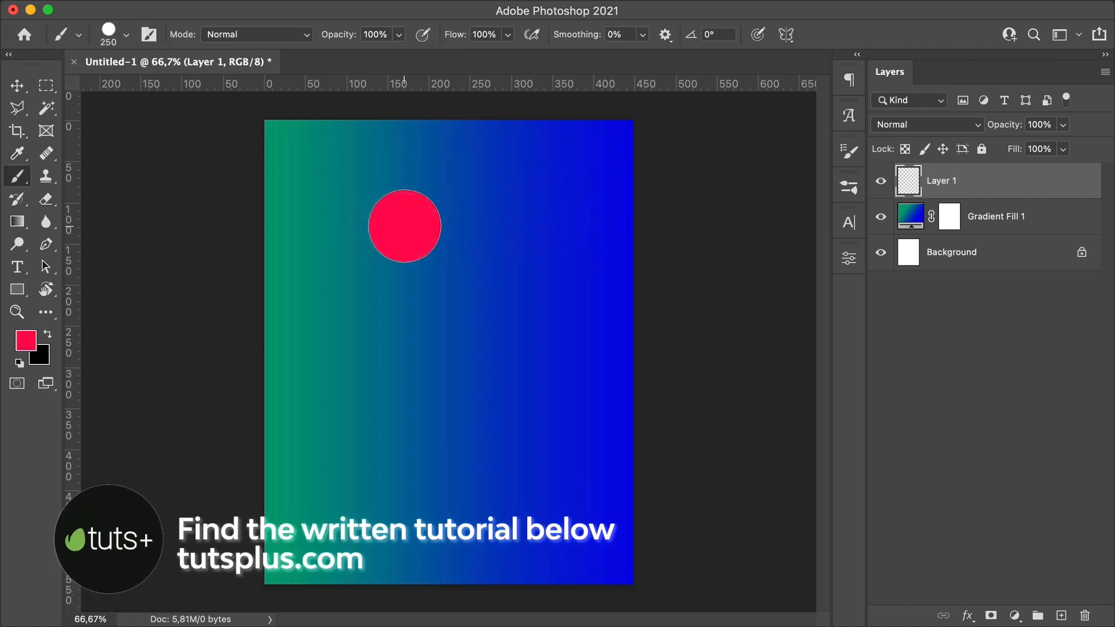
pyautogui.click(518, 423)
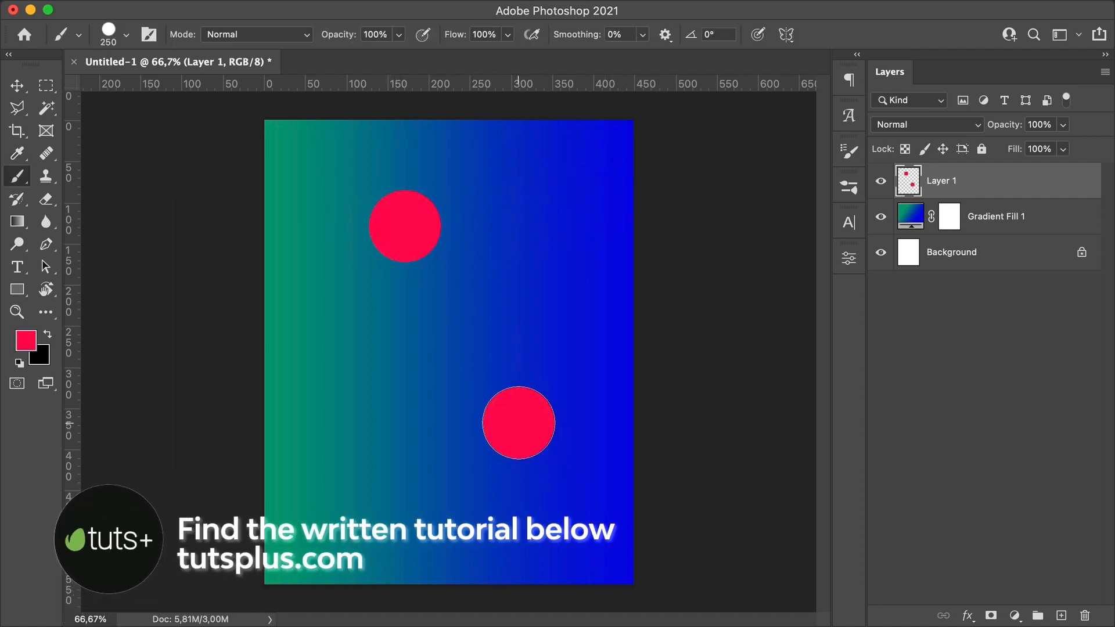
# Step: Change the foreground color to ff00df and paint a dot on the upper left of the canvas
pyautogui.click(26, 341)
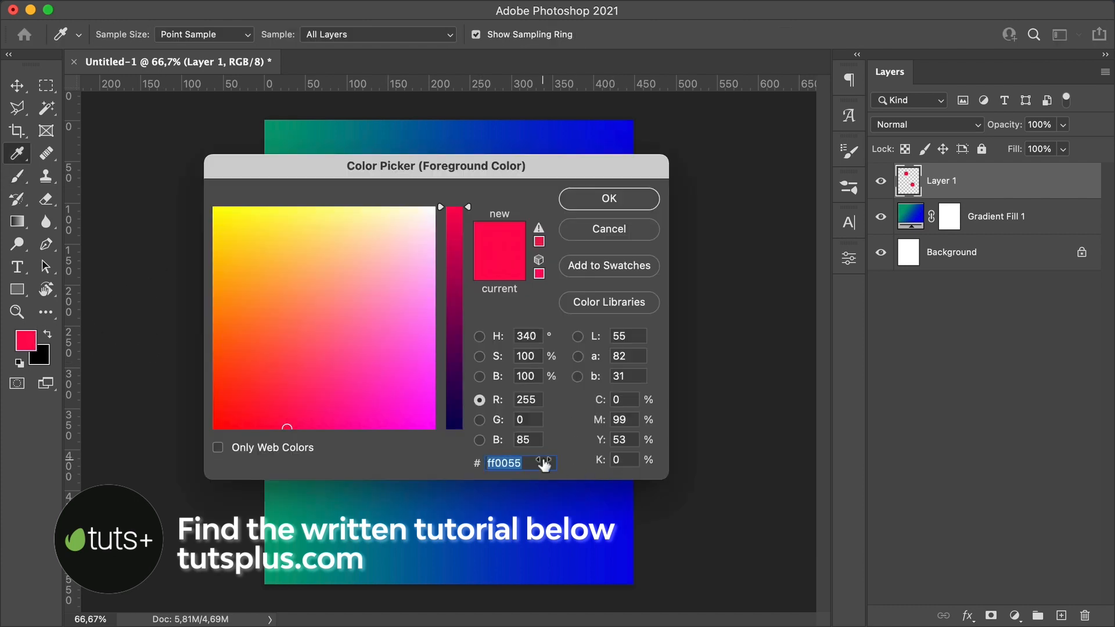
pyautogui.write('ff')
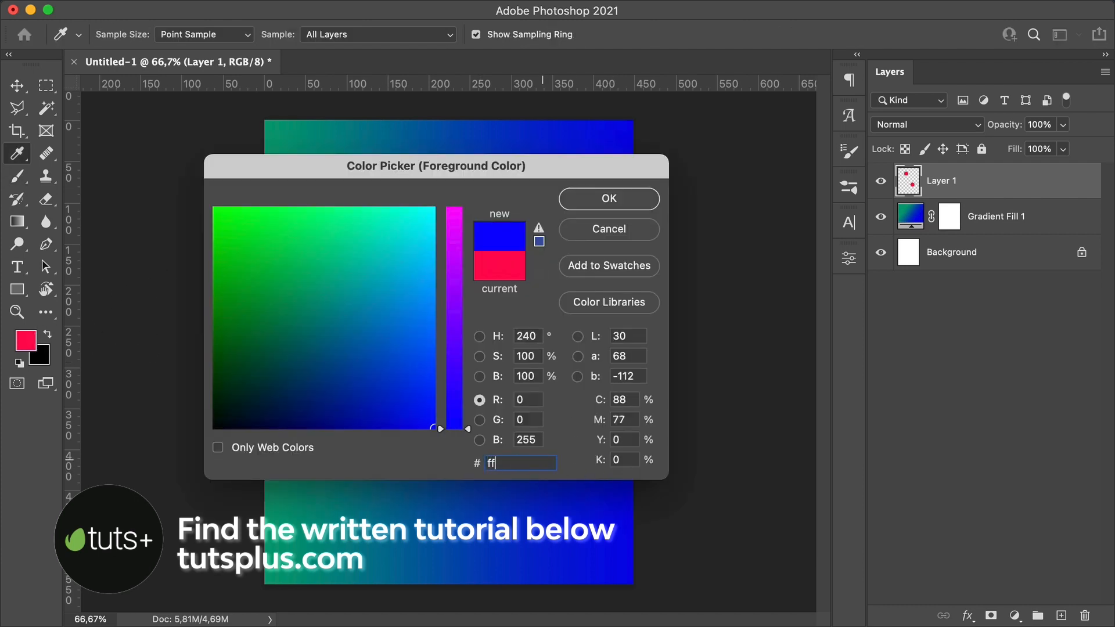
pyautogui.write('00df')
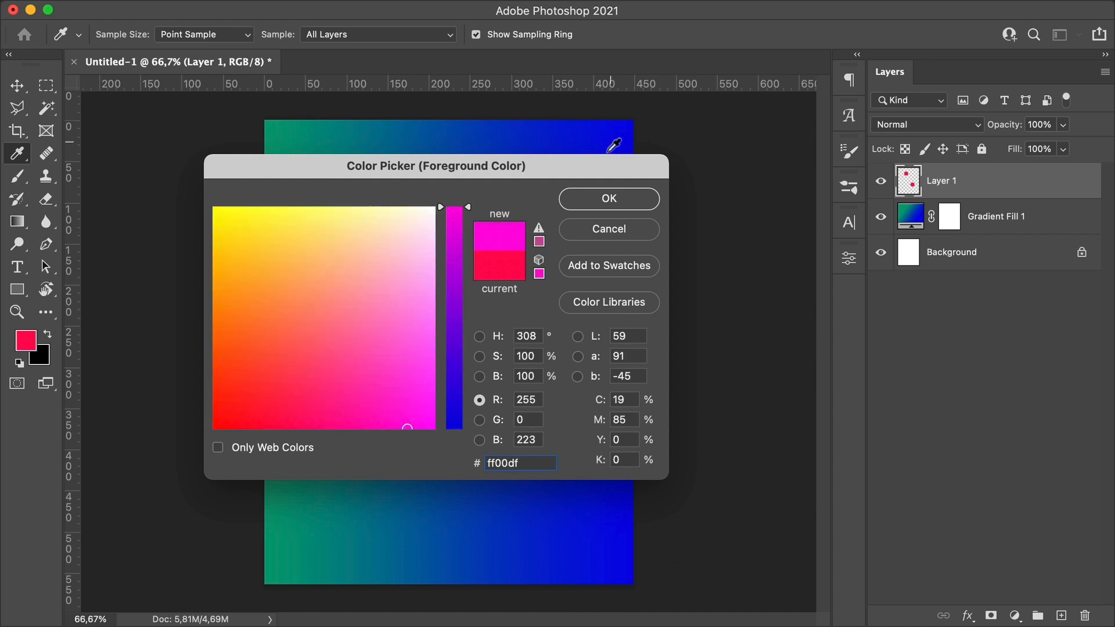
pyautogui.click(588, 194)
pyautogui.click(322, 277)
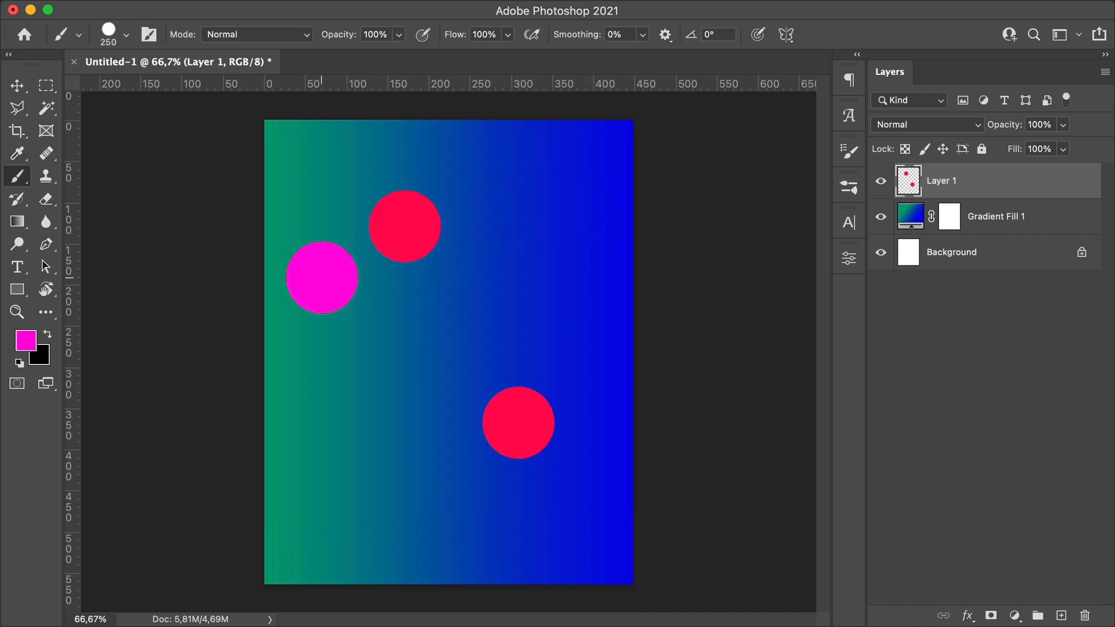
# Step: Paint two more ff00df dots, one in the upper right and one in the center of the canvas
pyautogui.click(561, 191)
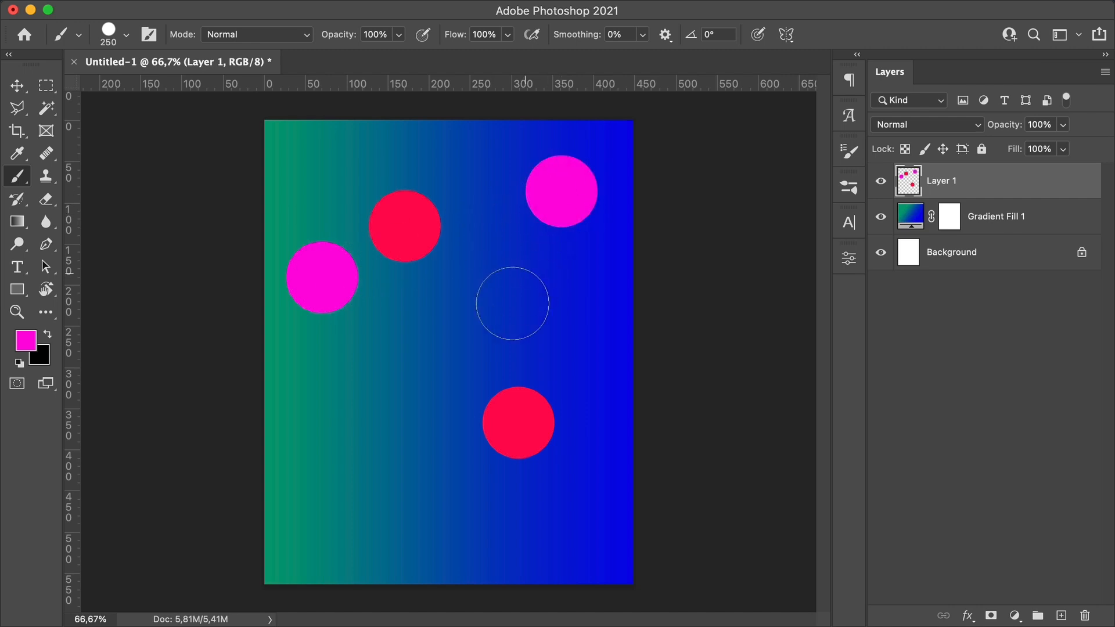
pyautogui.click(495, 332)
# Step: Set the foreground color to ff6600 and paint three orange dots at lower left, middle left and upper middle
pyautogui.click(25, 341)
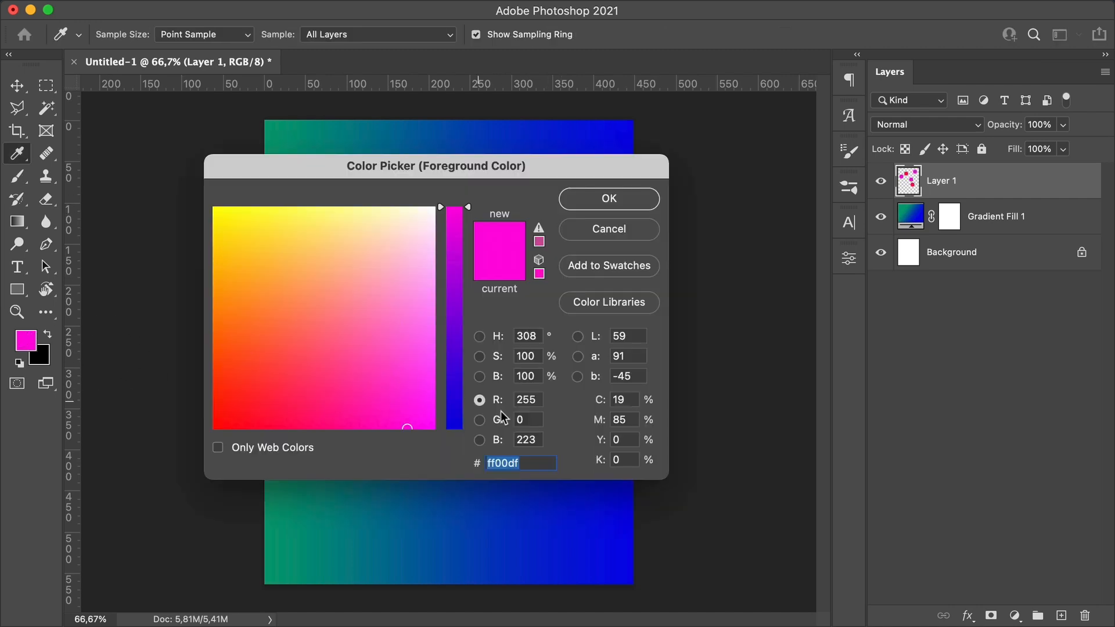
pyautogui.write('ff6600')
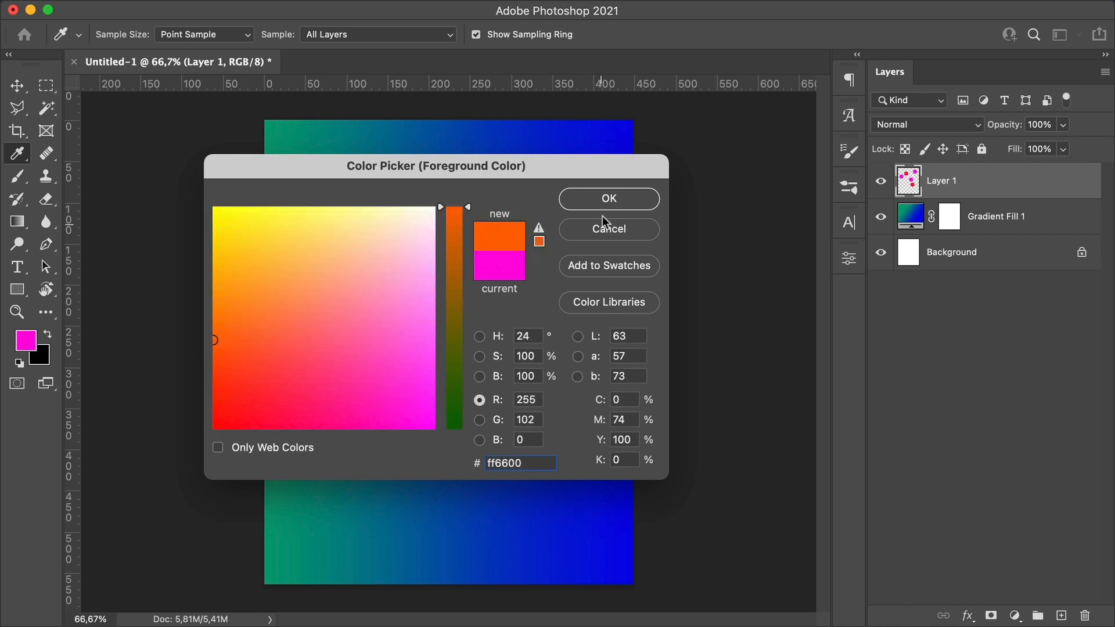
pyautogui.click(606, 200)
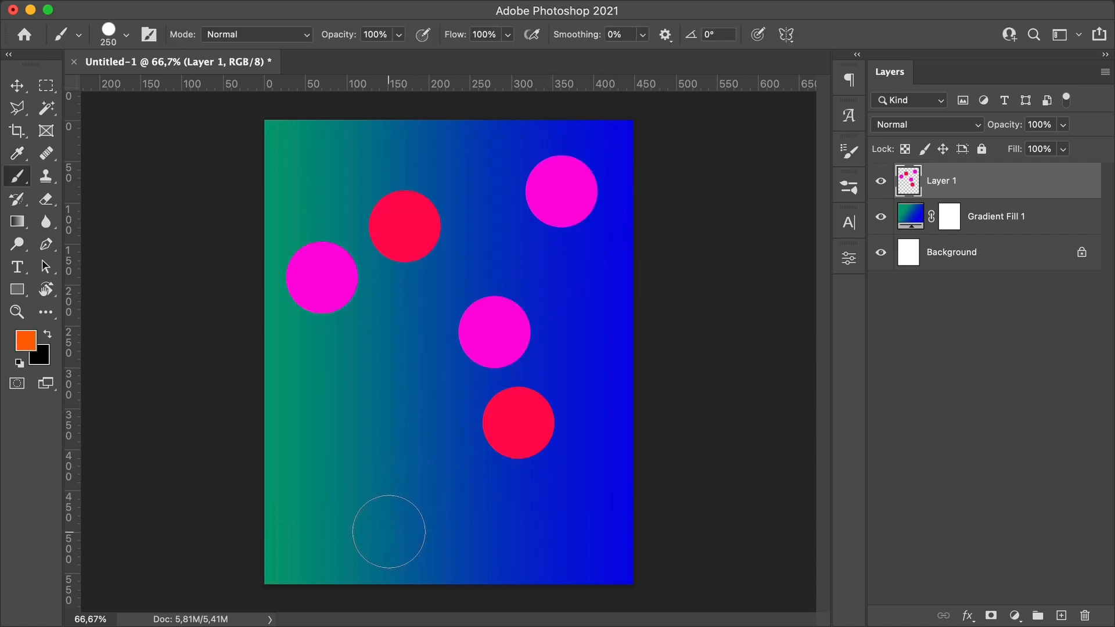
pyautogui.click(386, 530)
pyautogui.click(378, 382)
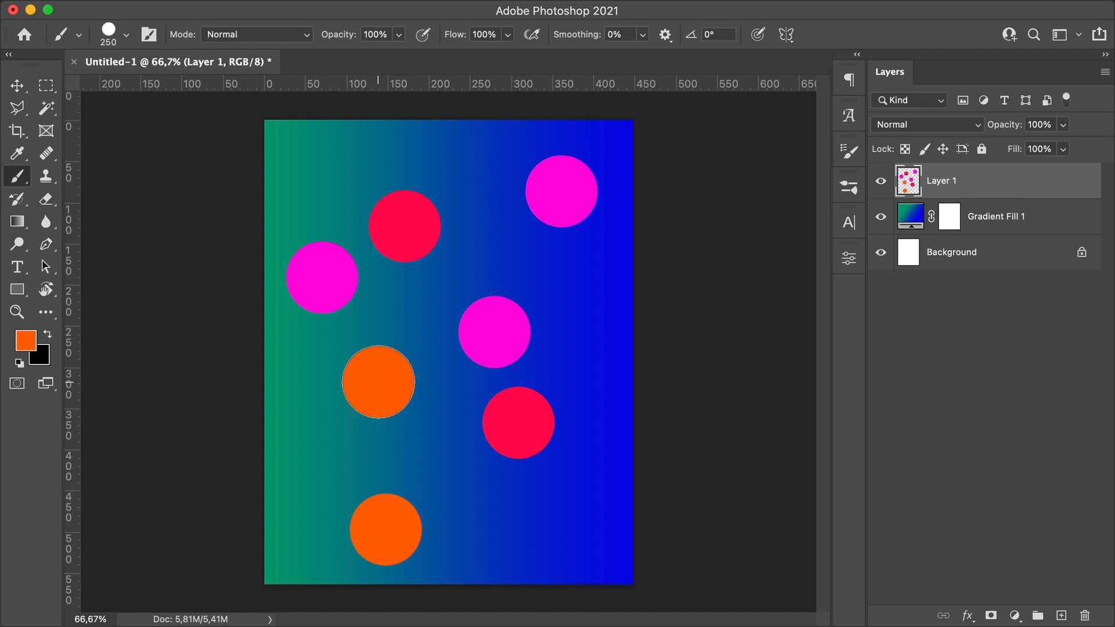
pyautogui.click(446, 257)
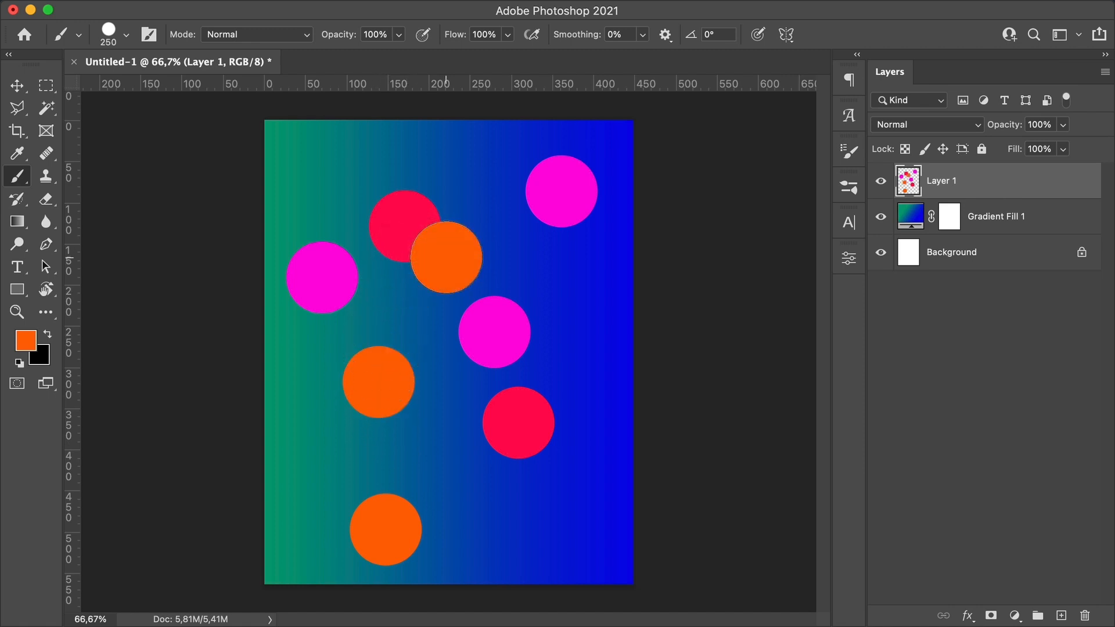
# Step: Apply Motion Blur to the dot layer with a -50° angle and a distance of 1469 pixels
pyautogui.press('v')
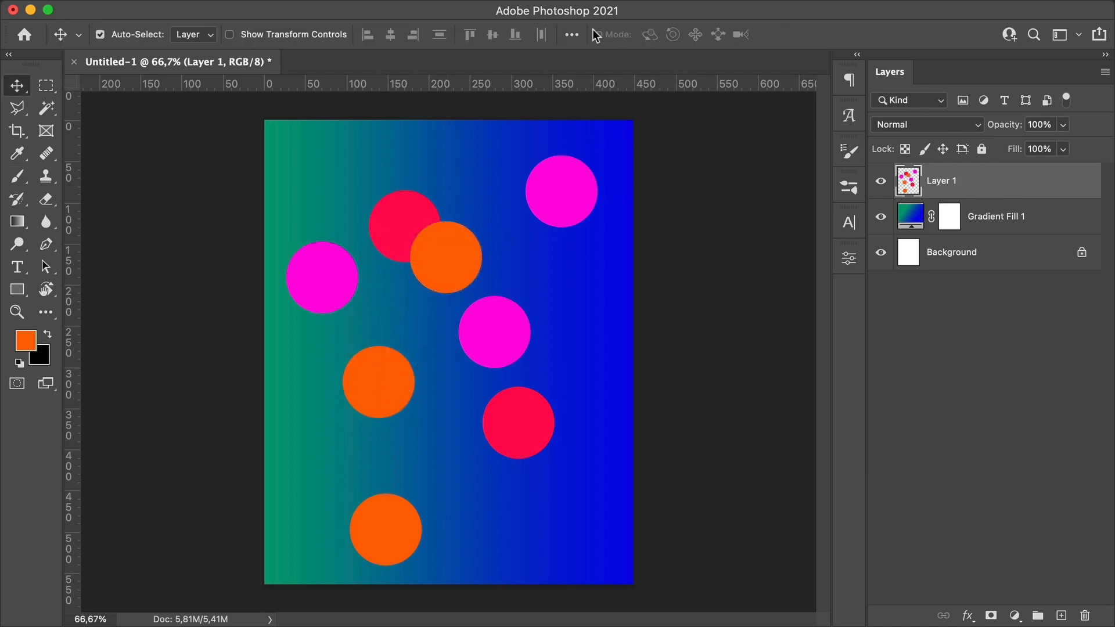
pyautogui.click(415, 11)
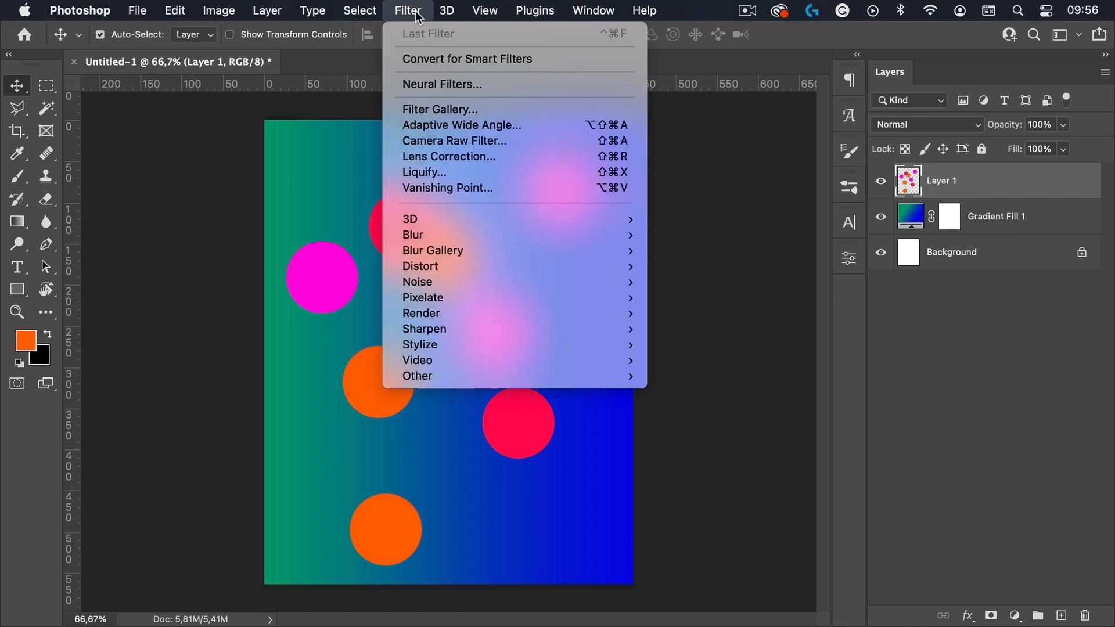
pyautogui.moveTo(451, 237)
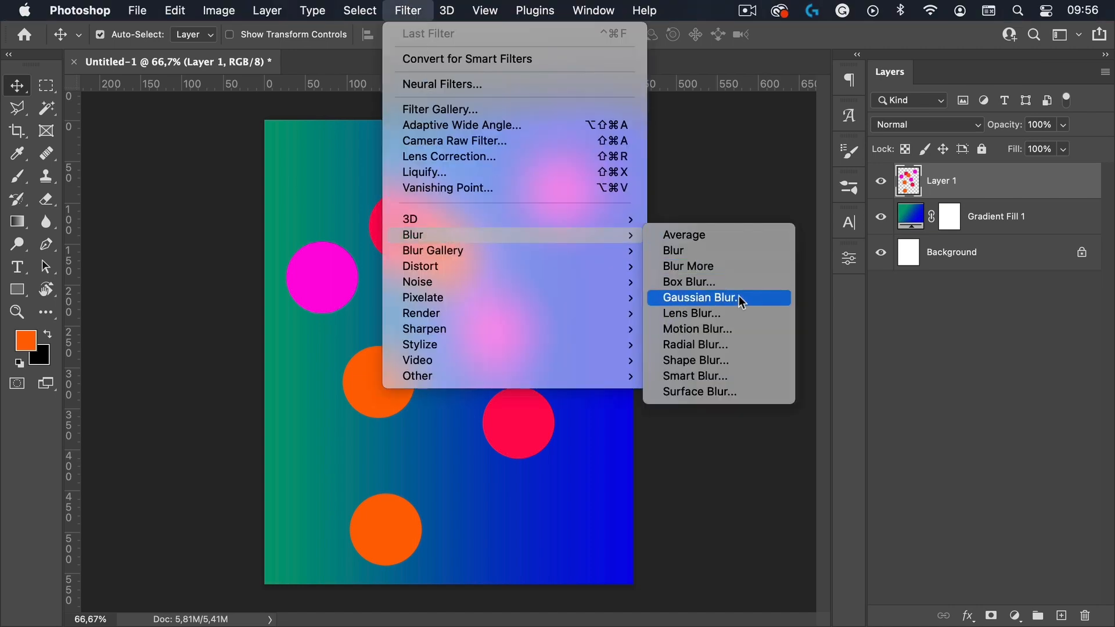
pyautogui.click(698, 329)
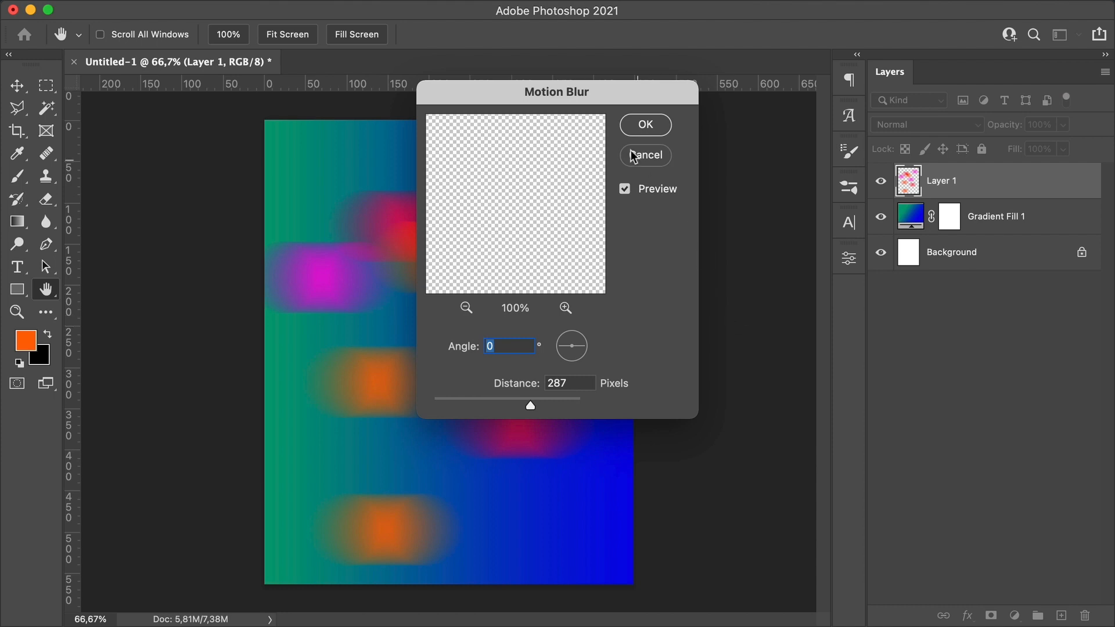
pyautogui.moveTo(618, 100); pyautogui.dragTo(836, 126)
pyautogui.click(866, 218)
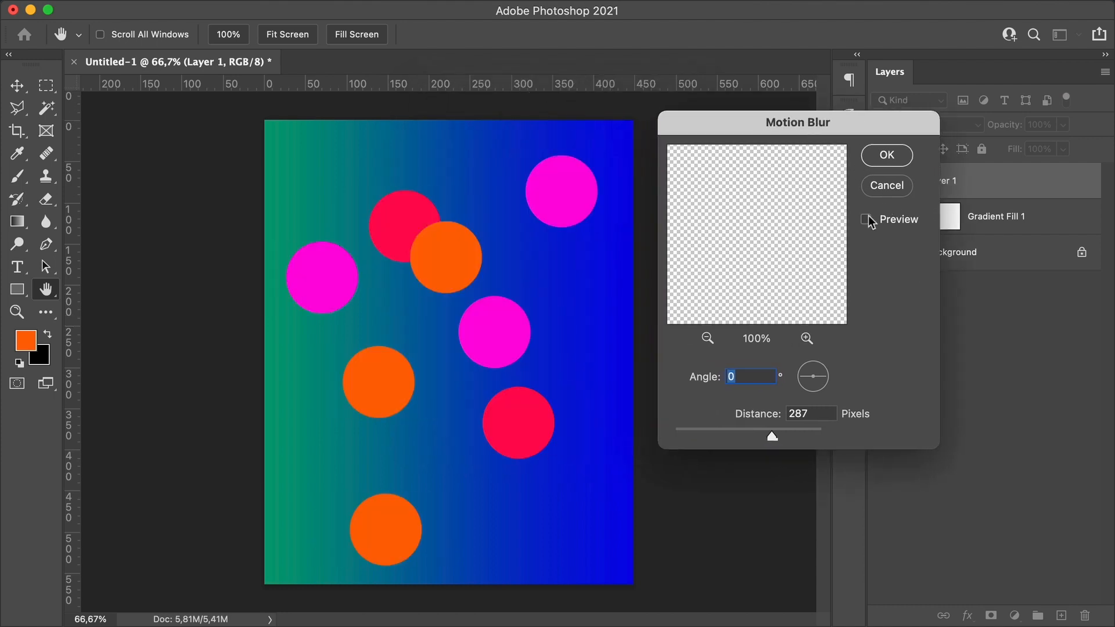
pyautogui.click(867, 219)
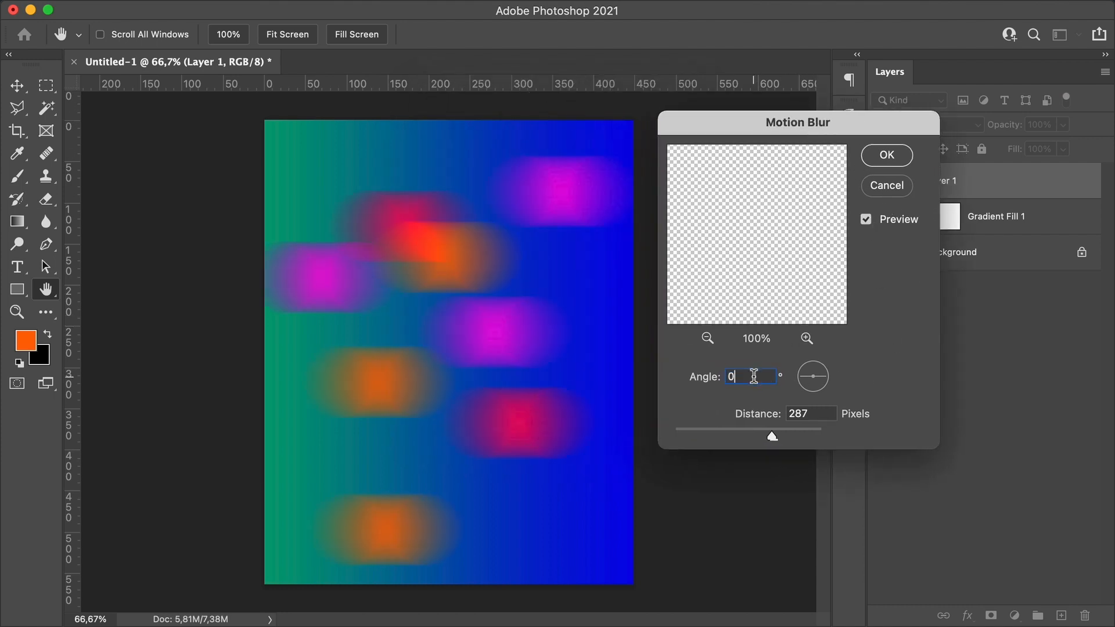
pyautogui.write('-50')
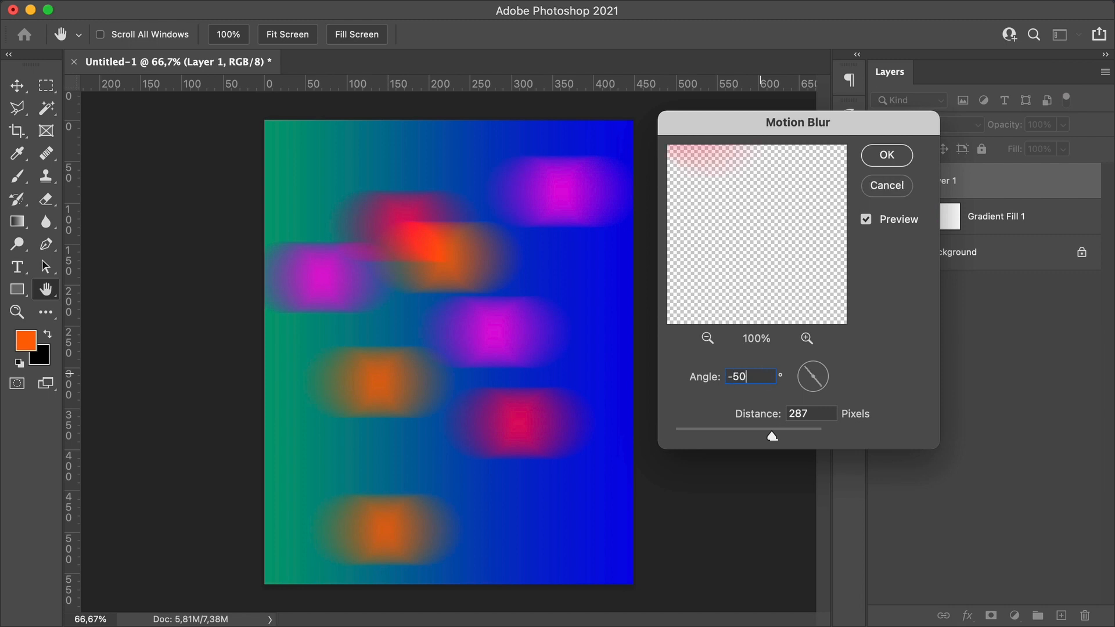
pyautogui.moveTo(771, 426); pyautogui.dragTo(809, 428)
pyautogui.press('Tab')
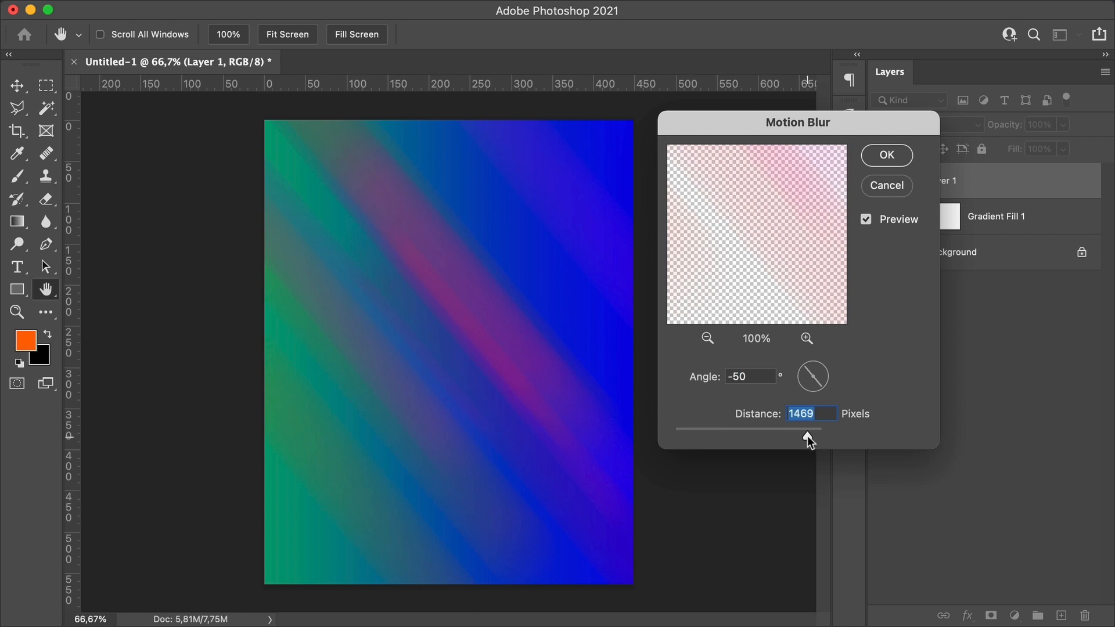
pyautogui.click(884, 154)
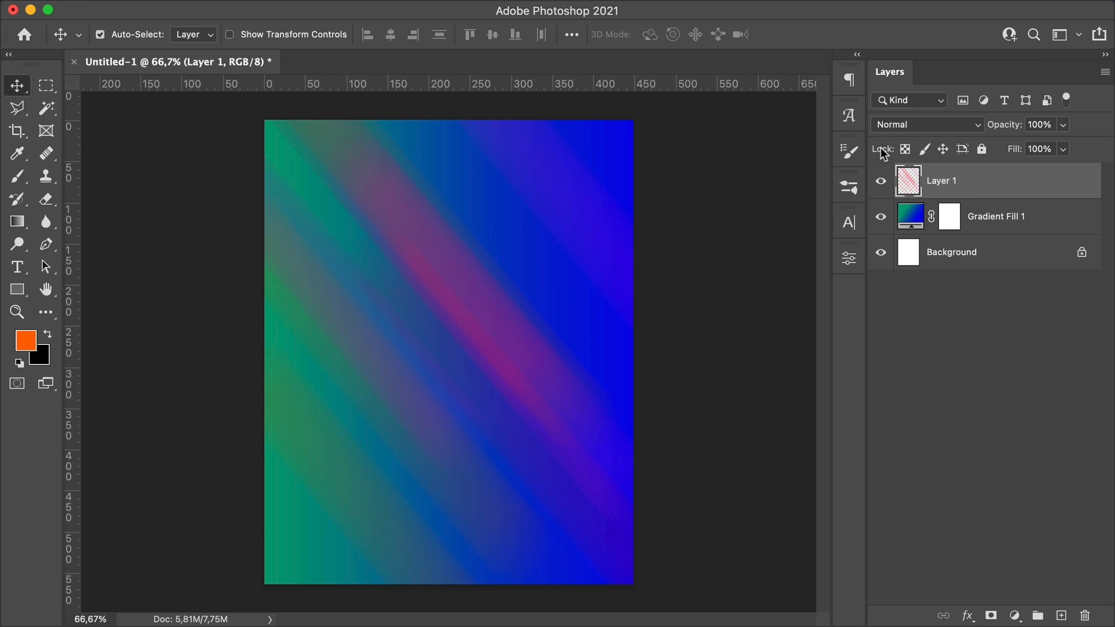
# Step: Add a new layer and paint orange dots near the upper right and lower left of the canvas
pyautogui.click(1062, 616)
pyautogui.press('b')
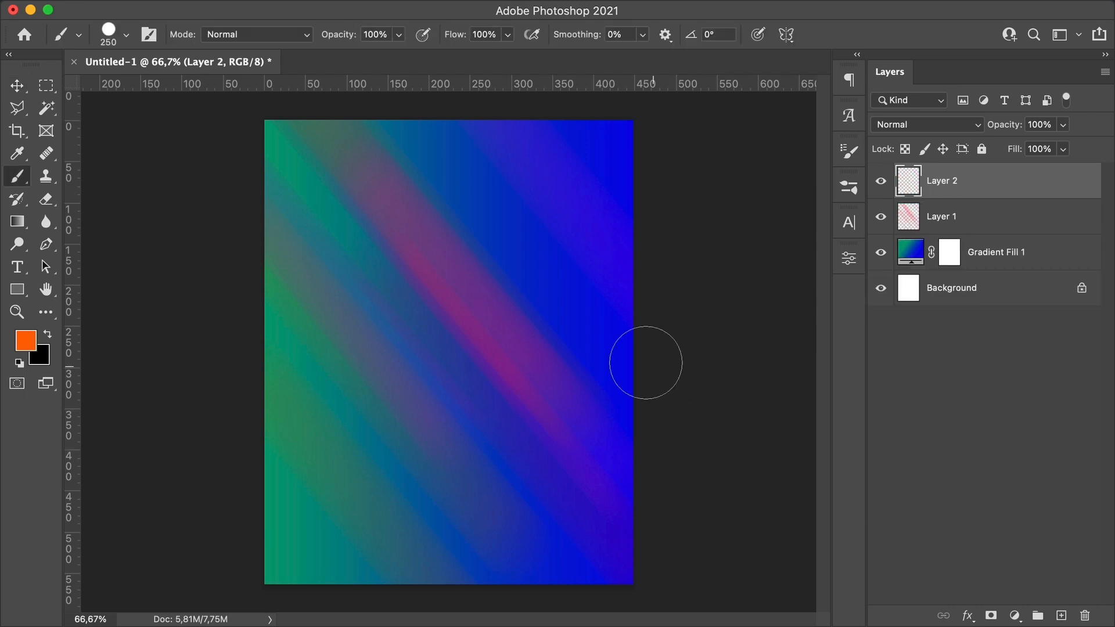
pyautogui.click(568, 184)
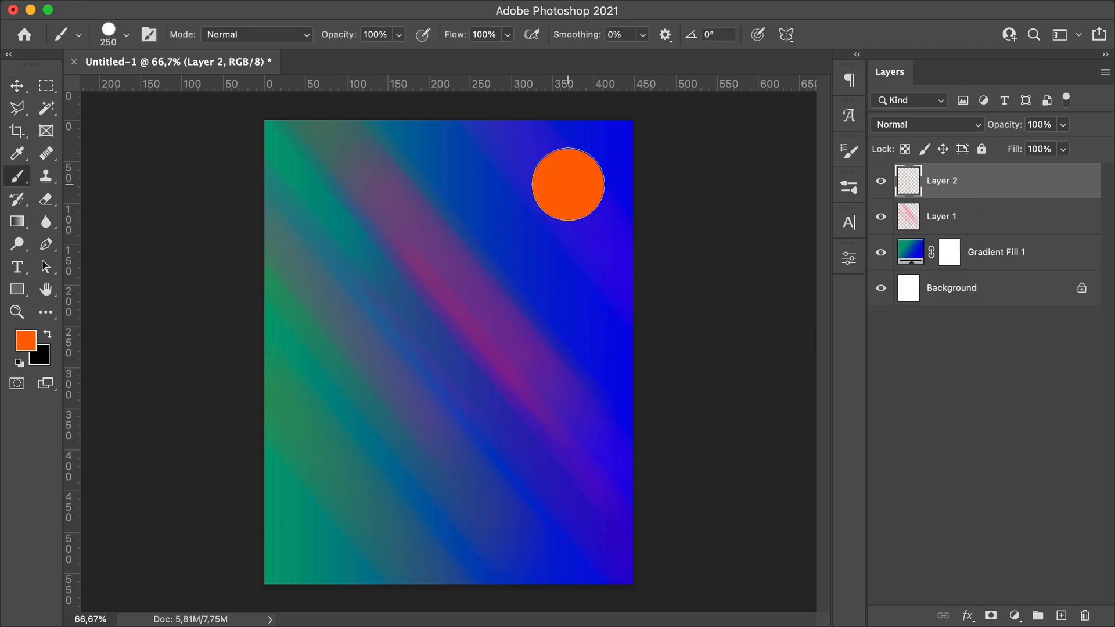
pyautogui.click(375, 524)
# Step: Set the background color to ff00df and swap it into the foreground
pyautogui.click(39, 355)
pyautogui.write('ff00df')
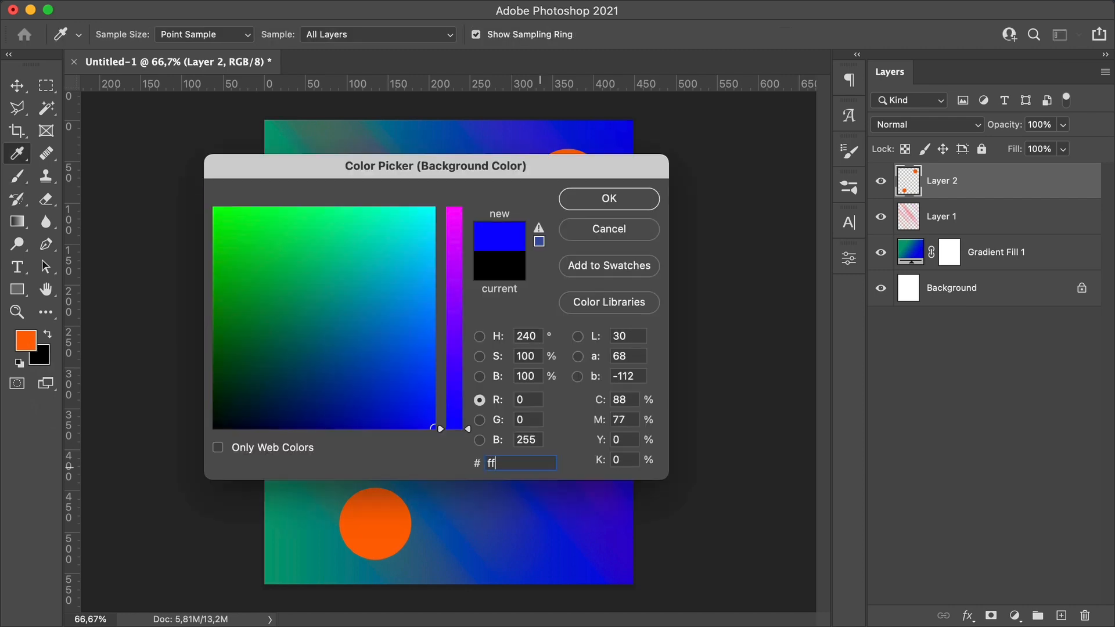
pyautogui.press('Return')
pyautogui.click(575, 356)
pyautogui.click(49, 335)
pyautogui.press('super+z')
# Step: Paint magenta dots at the right edge, upper left and bottom of the canvas, undoing one misplaced dot
pyautogui.click(617, 316)
pyautogui.click(383, 185)
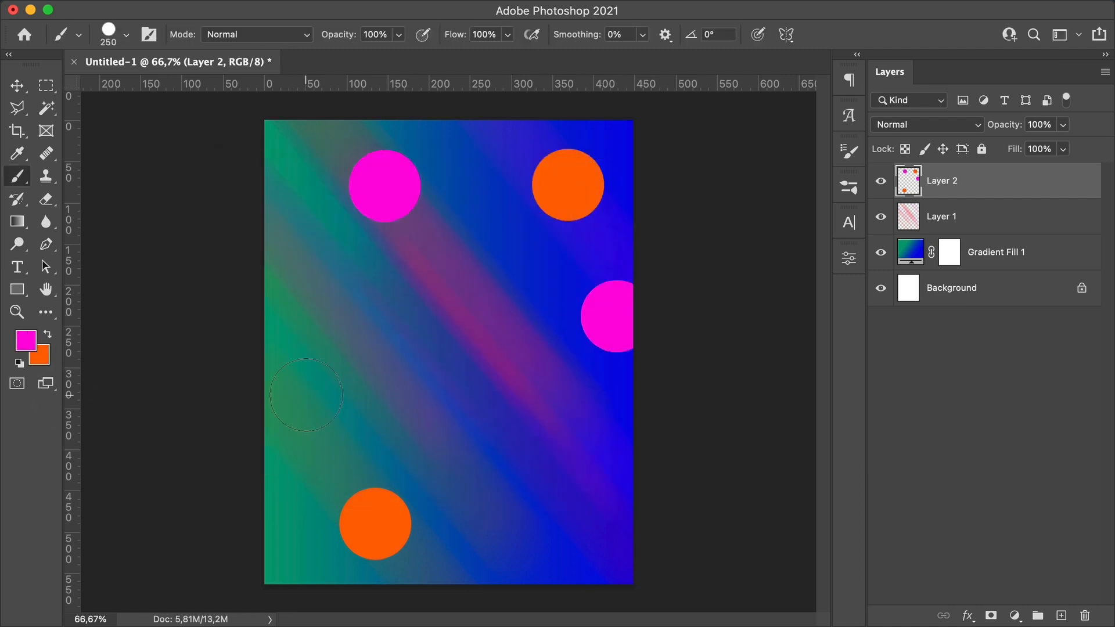
pyautogui.press('super+z')
pyautogui.click(341, 266)
pyautogui.click(524, 595)
# Step: Apply the same Motion Blur to the new dot layer
pyautogui.press('v')
pyautogui.click(407, 8)
pyautogui.moveTo(411, 239)
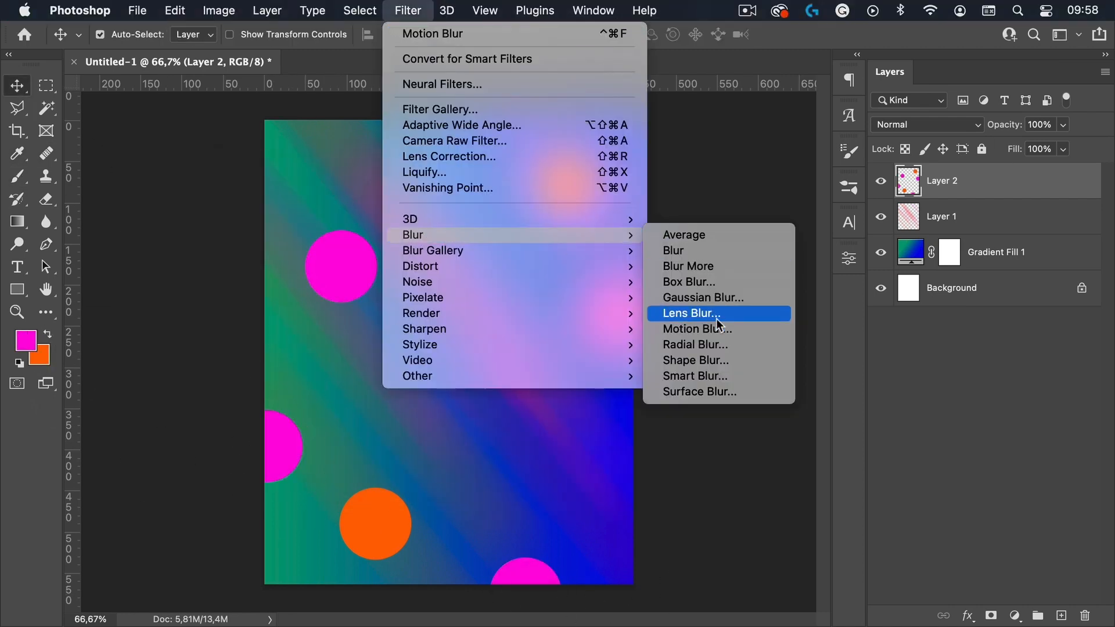
pyautogui.click(747, 326)
pyautogui.click(887, 155)
# Step: Add another new layer and pick a pale yellow foreground color
pyautogui.press('super+shift+alt+n')
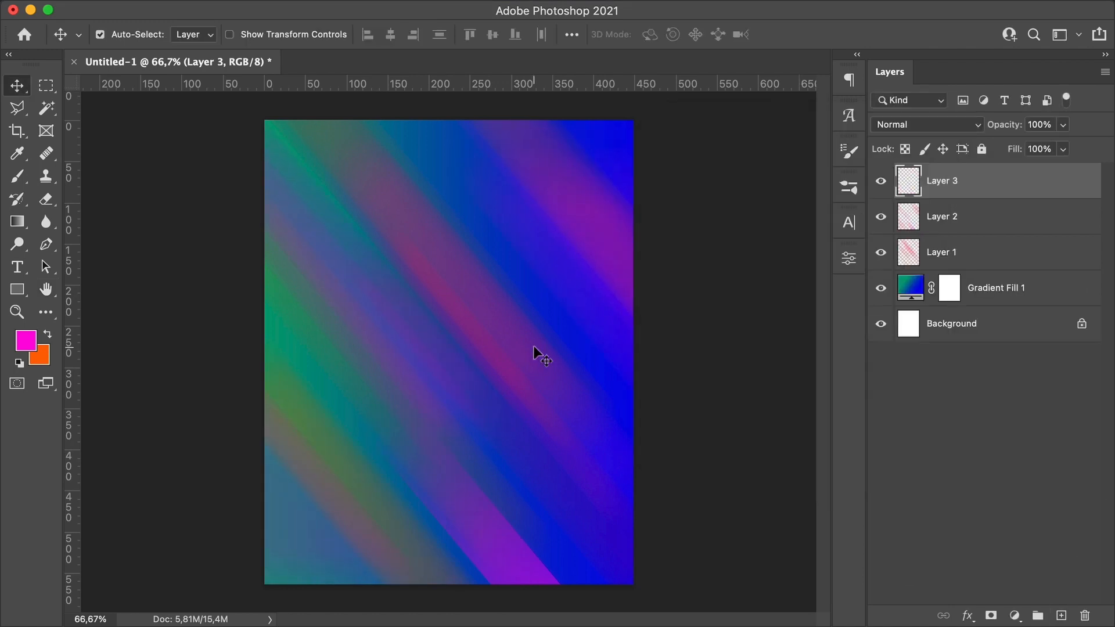
pyautogui.press('b')
pyautogui.click(26, 341)
pyautogui.click(306, 250)
pyautogui.click(454, 267)
pyautogui.click(609, 199)
# Step: Paint small yellow dots and set the background color to a light cyan
pyautogui.click(458, 184)
pyautogui.click(41, 357)
pyautogui.click(297, 225)
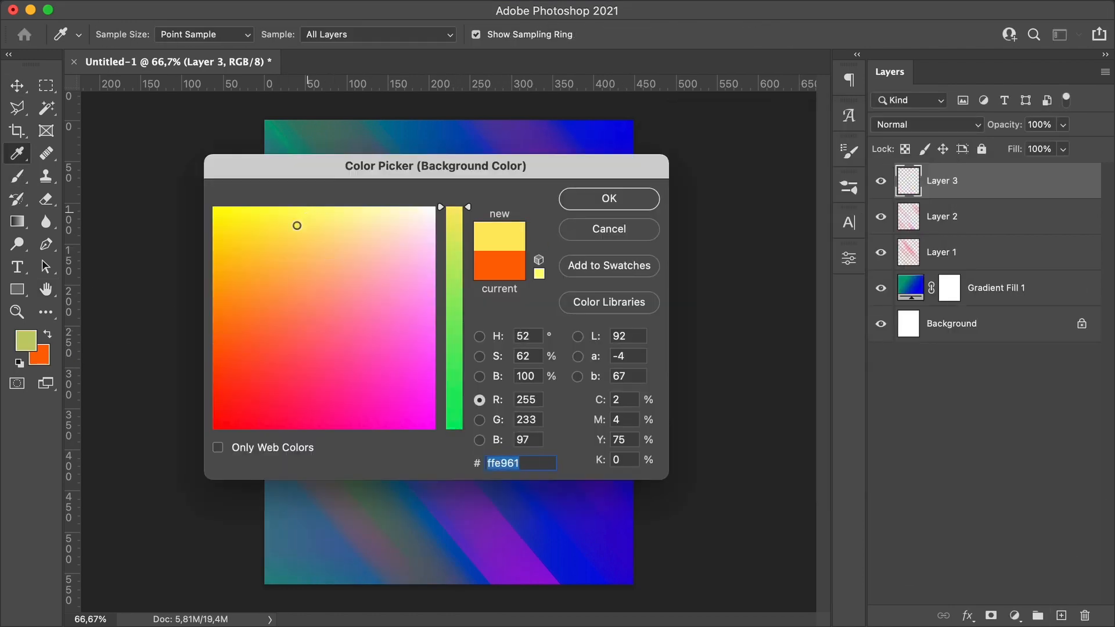
pyautogui.click(454, 323)
pyautogui.click(624, 206)
pyautogui.click(288, 358)
# Step: Swap the colors and paint small light blue dots scattered across the canvas
pyautogui.press('x')
pyautogui.click(308, 513)
pyautogui.click(512, 271)
pyautogui.click(363, 233)
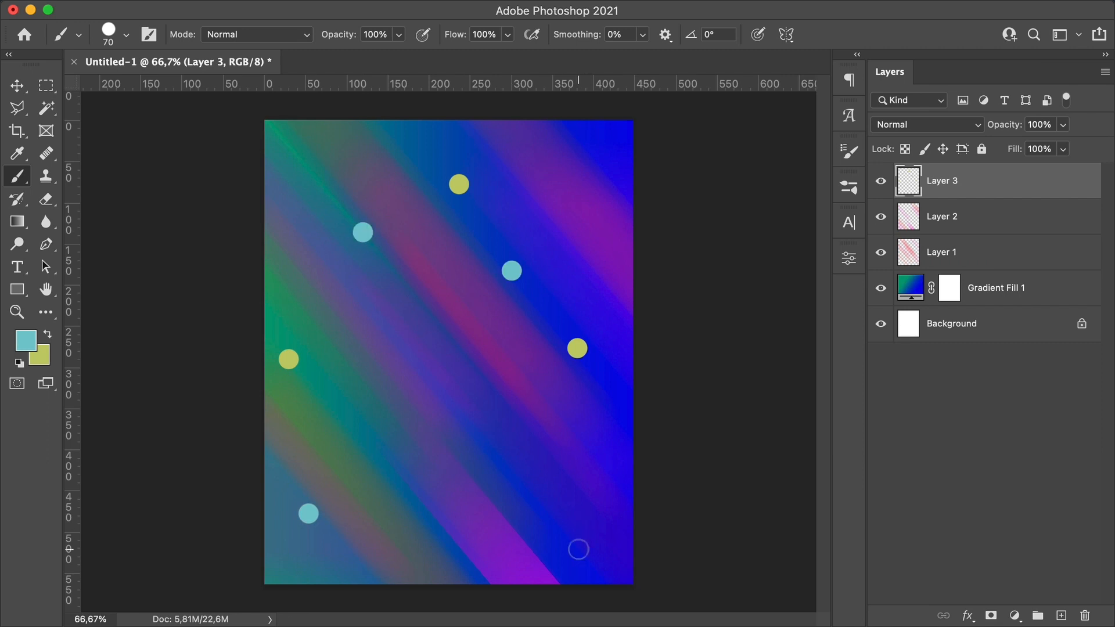
pyautogui.click(579, 550)
pyautogui.click(473, 558)
# Step: Apply Motion Blur to the small-dot layer with a slightly reduced distance
pyautogui.click(408, 11)
pyautogui.moveTo(423, 232)
pyautogui.click(709, 337)
pyautogui.moveTo(801, 435)
pyautogui.mouseDown()
pyautogui.moveTo(772, 440)
pyautogui.moveTo(793, 436)
pyautogui.mouseUp()
pyautogui.press('Return')
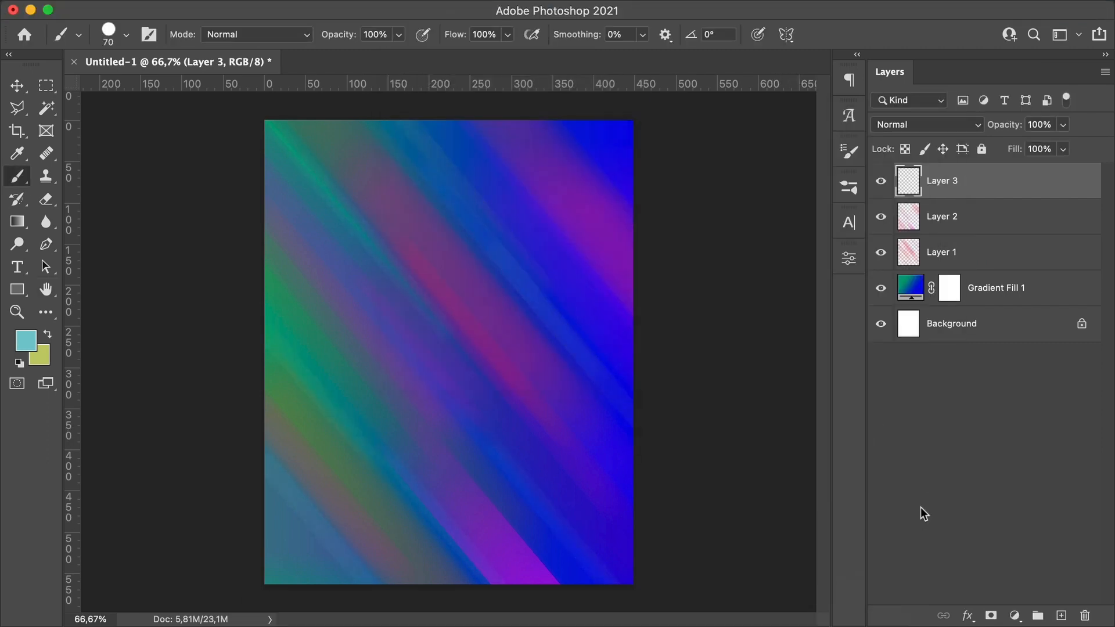
# Step: Add a new layer and set the foreground color to aeaeae
pyautogui.click(1061, 615)
pyautogui.click(26, 341)
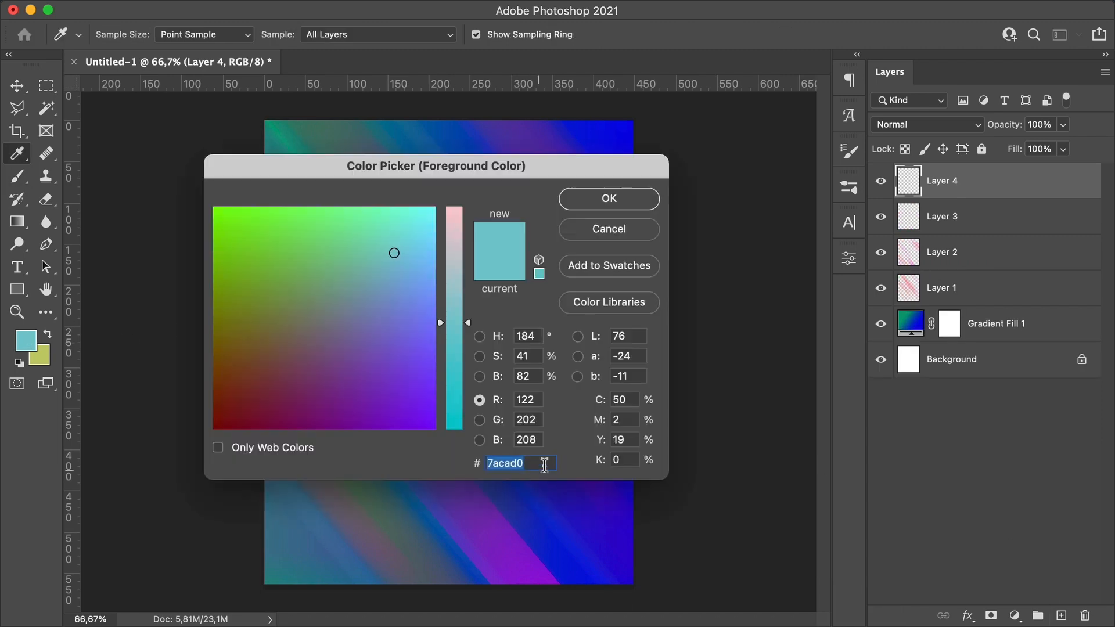
pyautogui.write('a')
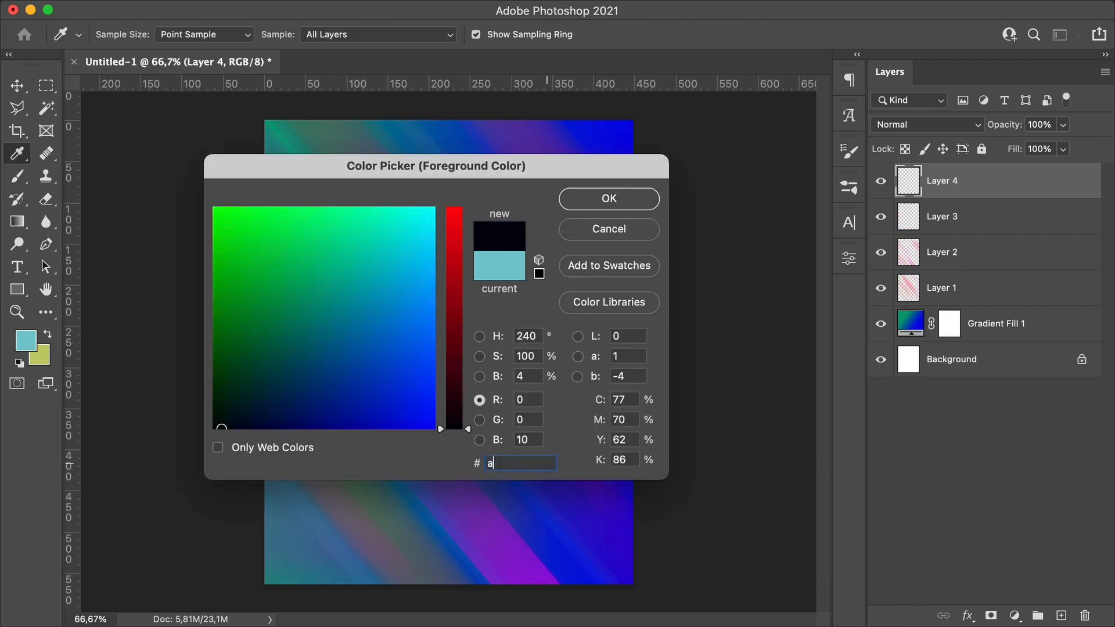
pyautogui.write('eaeae')
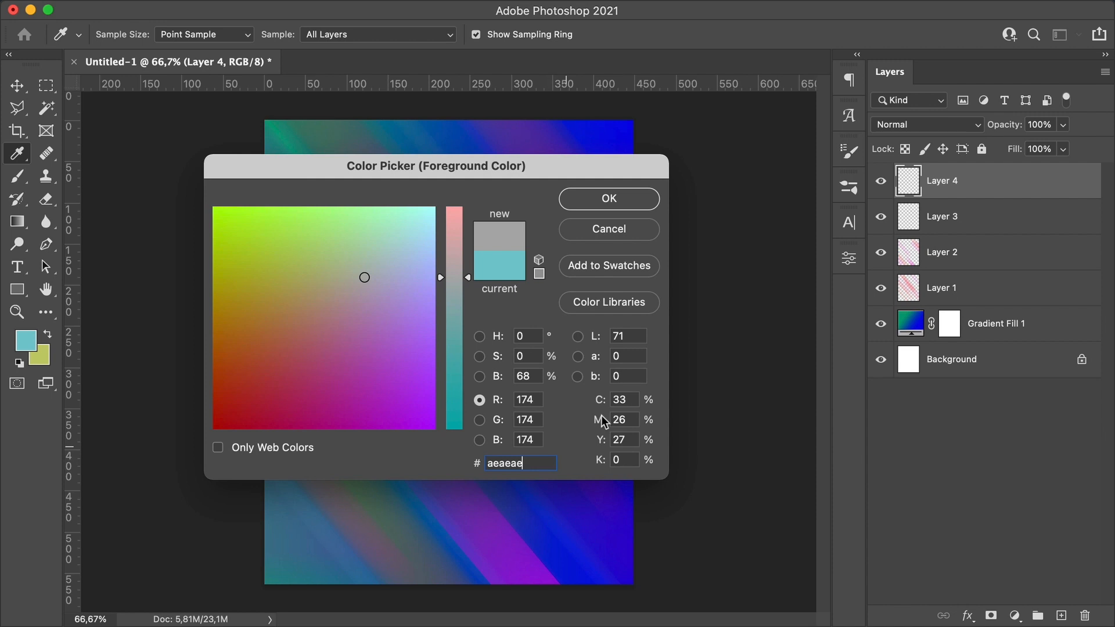
pyautogui.click(583, 195)
# Step: Set the brush size to 500 px and paint a large grey bean-shaped stroke in the canvas center
pyautogui.press('b')
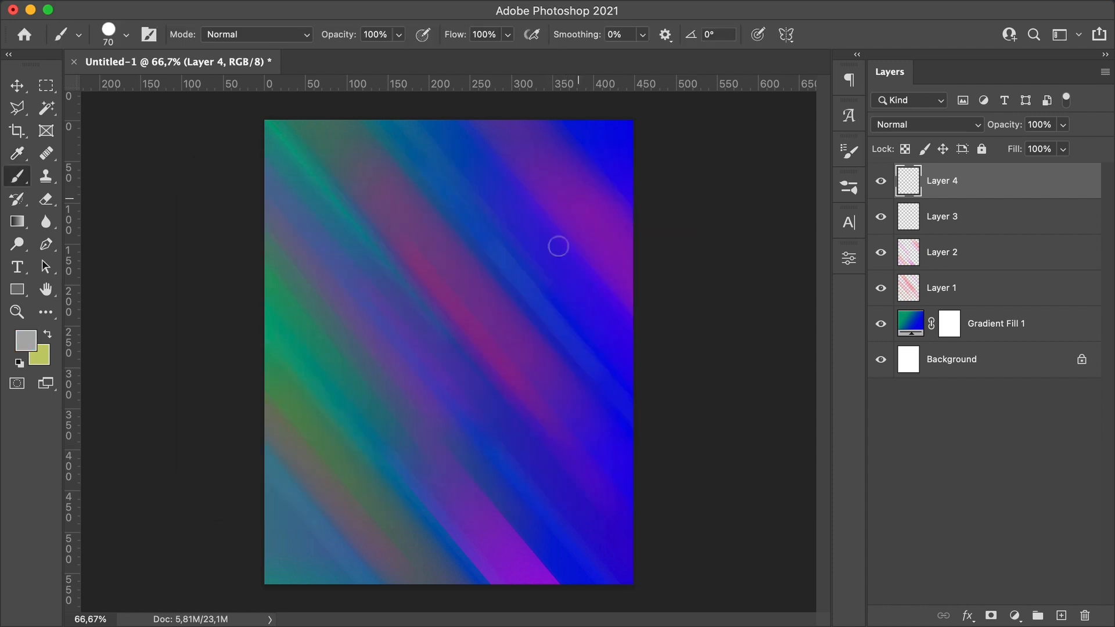
pyautogui.rightClick(407, 314)
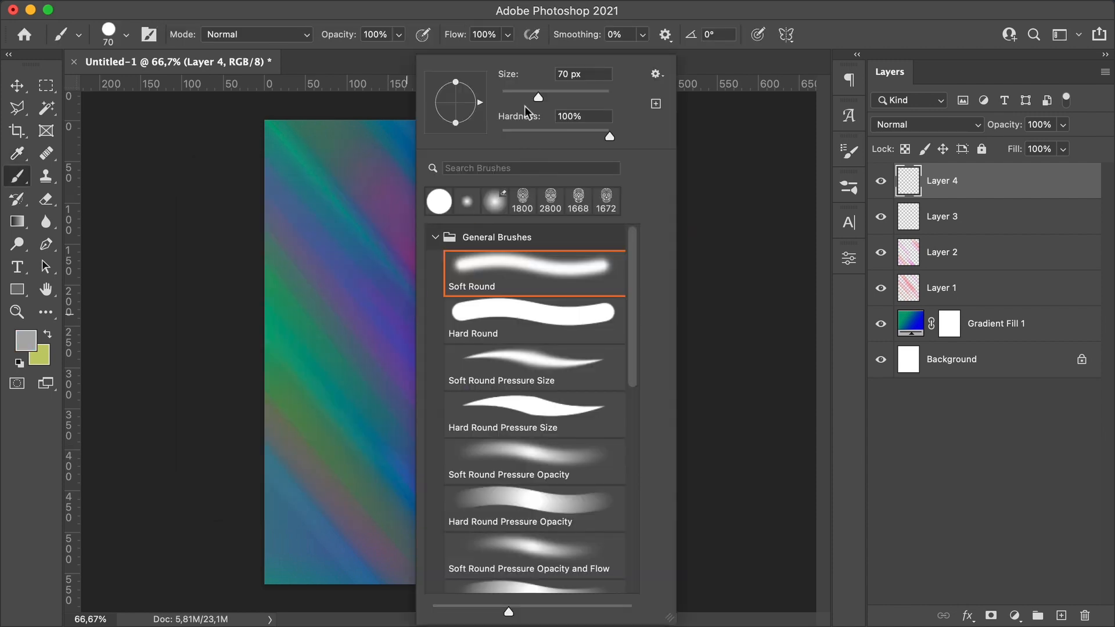
pyautogui.write('500')
pyautogui.click(594, 118)
pyautogui.press('Return')
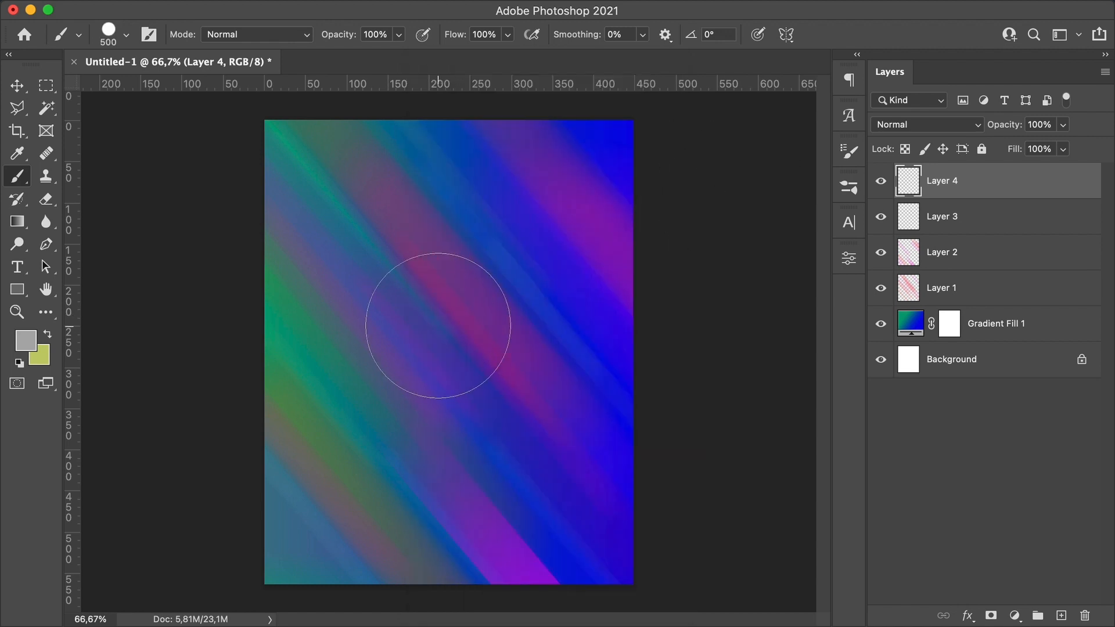
pyautogui.moveTo(439, 326)
pyautogui.mouseDown()
pyautogui.moveTo(445, 248)
pyautogui.moveTo(471, 237)
pyautogui.mouseUp()
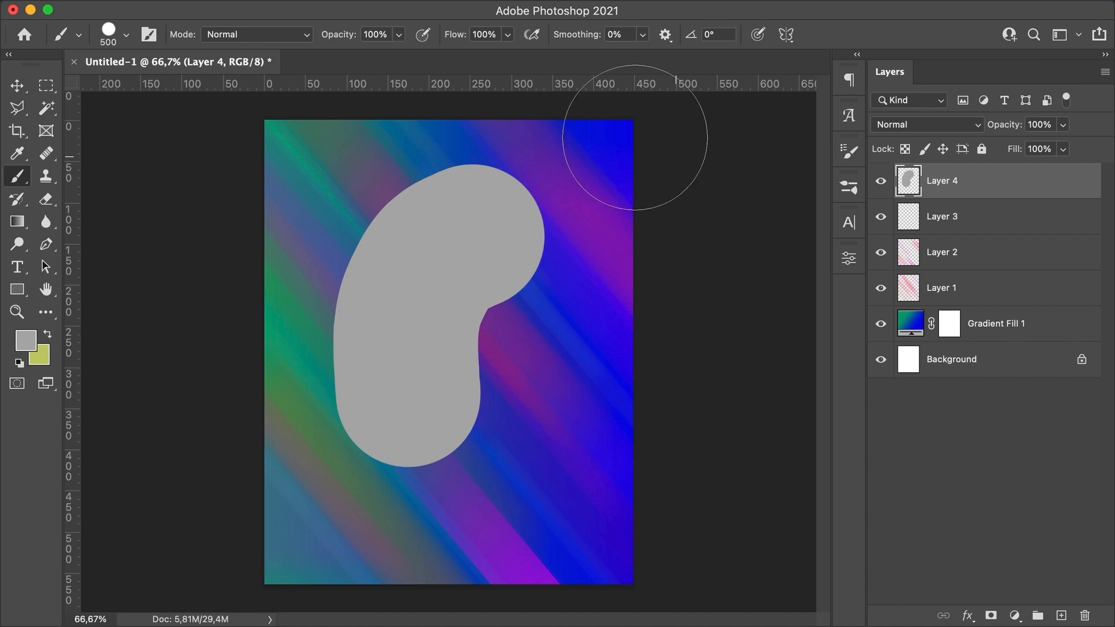
# Step: Apply Motion Blur to the grey shape layer at a -50° angle with a distance of 531 pixels
pyautogui.click(416, 13)
pyautogui.moveTo(424, 234)
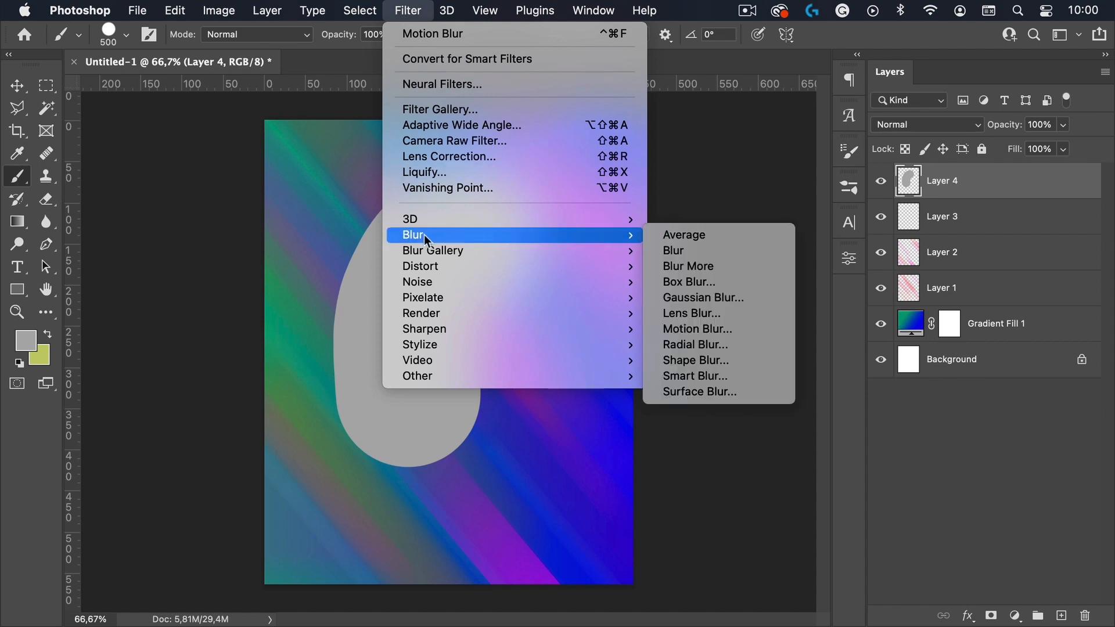
pyautogui.click(714, 330)
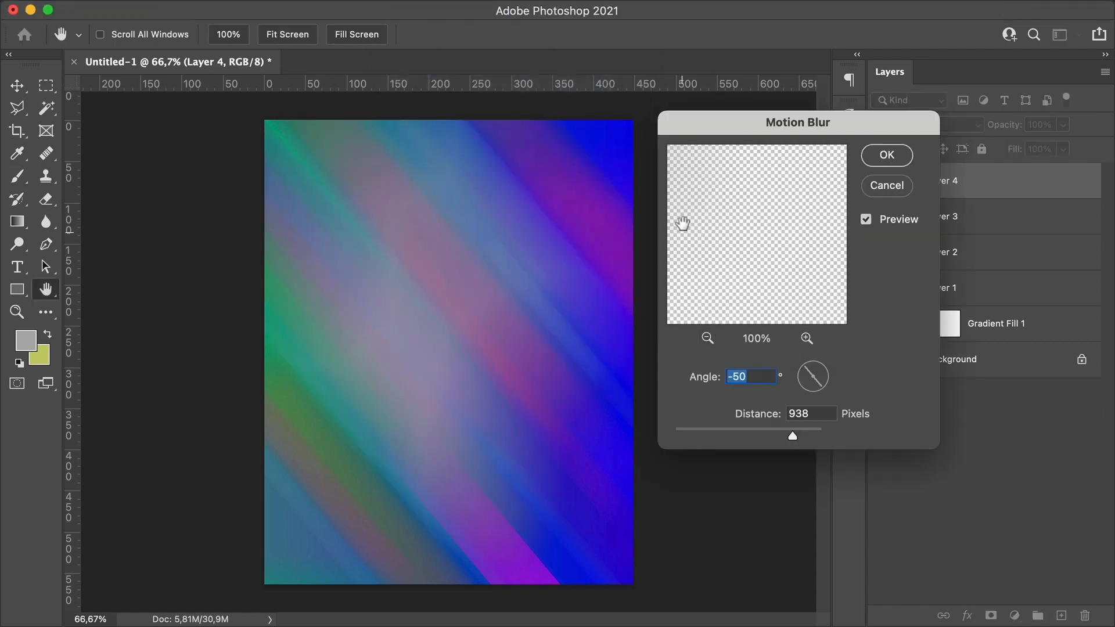
pyautogui.moveTo(792, 436); pyautogui.dragTo(767, 437)
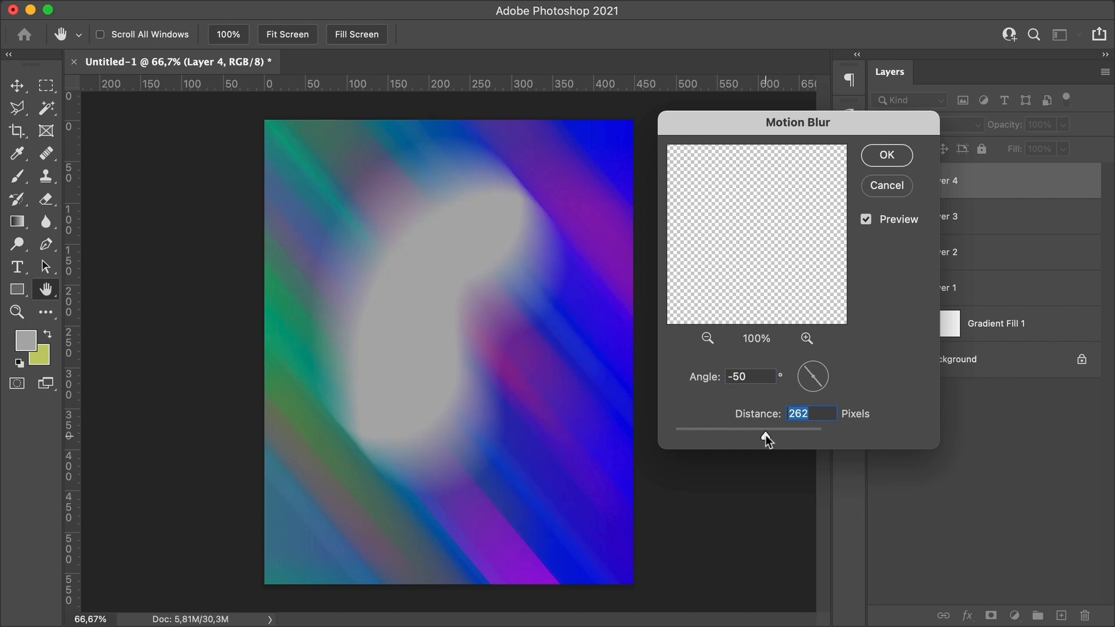
pyautogui.moveTo(767, 434); pyautogui.dragTo(782, 430)
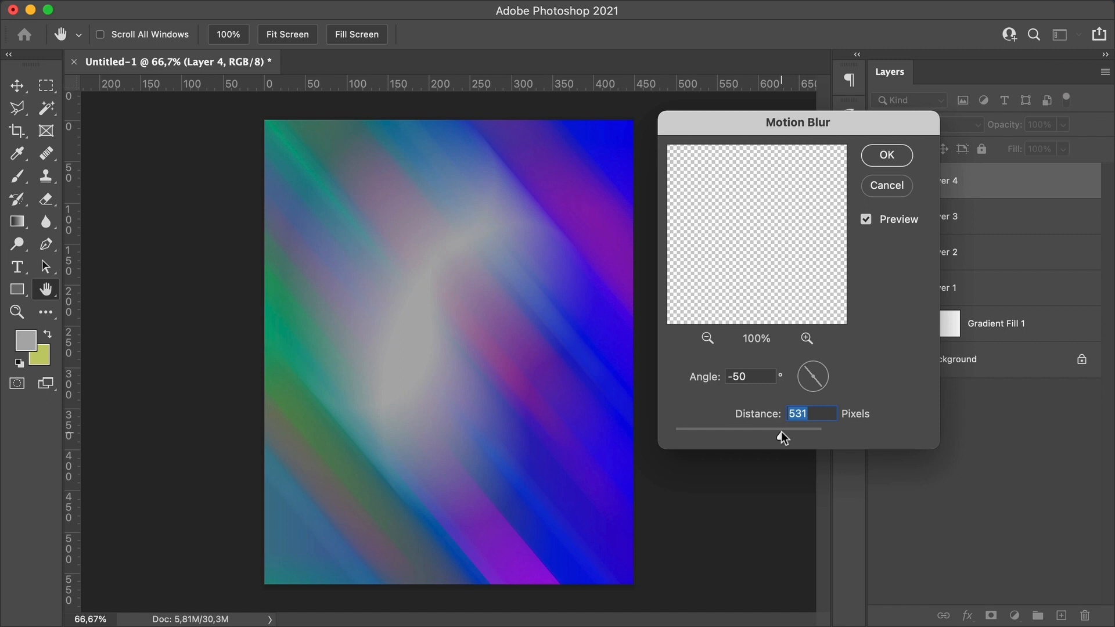
pyautogui.click(887, 155)
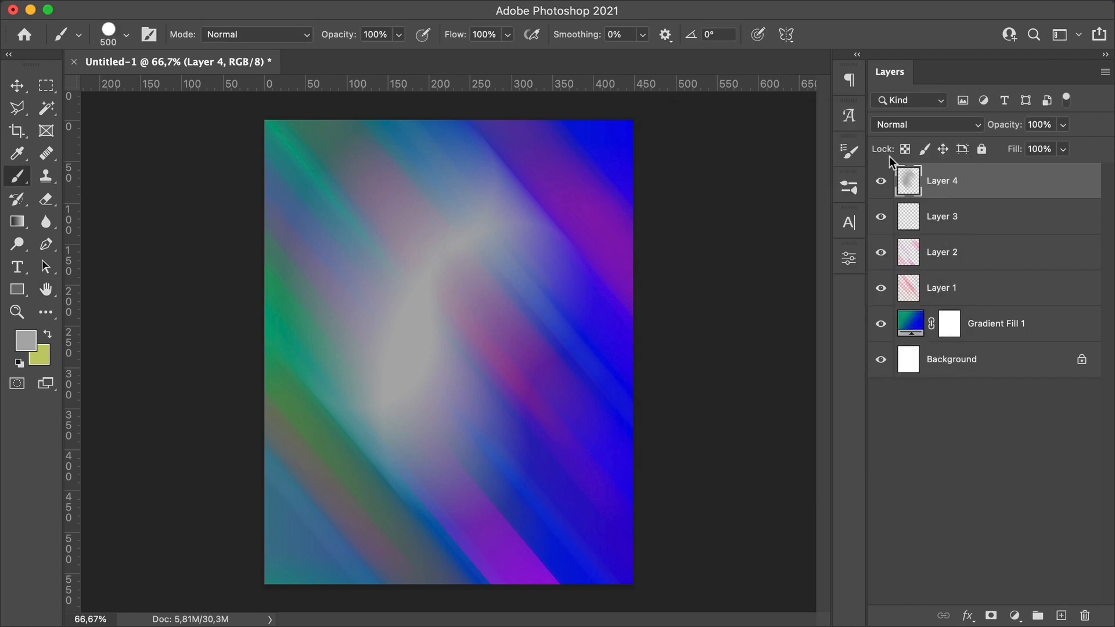
# Step: Add Uniform, non-monochromatic noise at 183.58% to the blurred grey layer
pyautogui.click(406, 11)
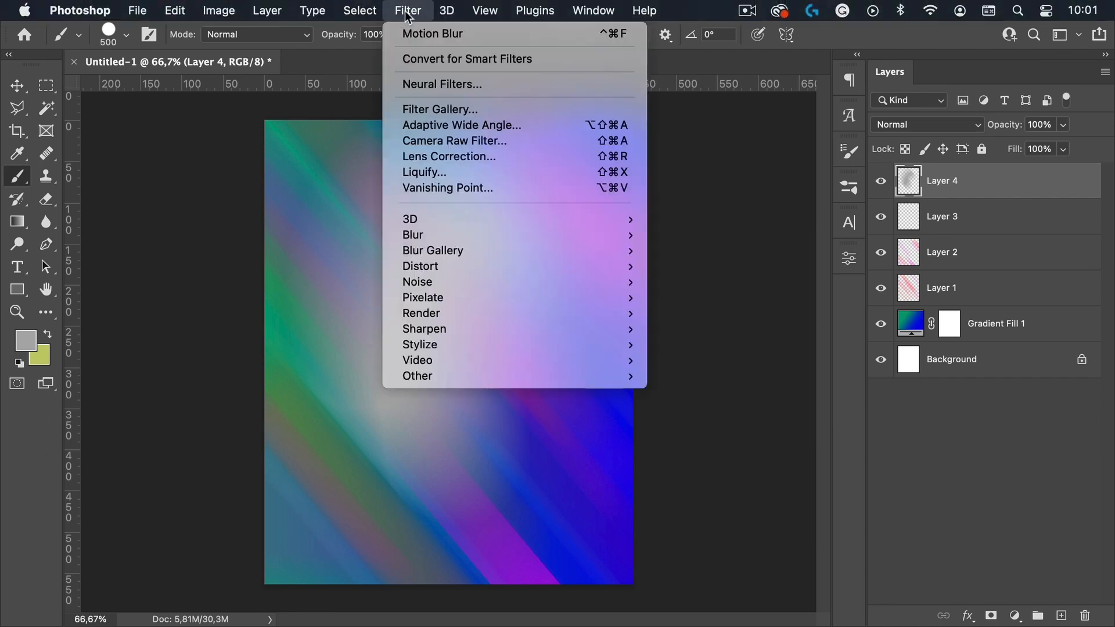
pyautogui.moveTo(424, 282)
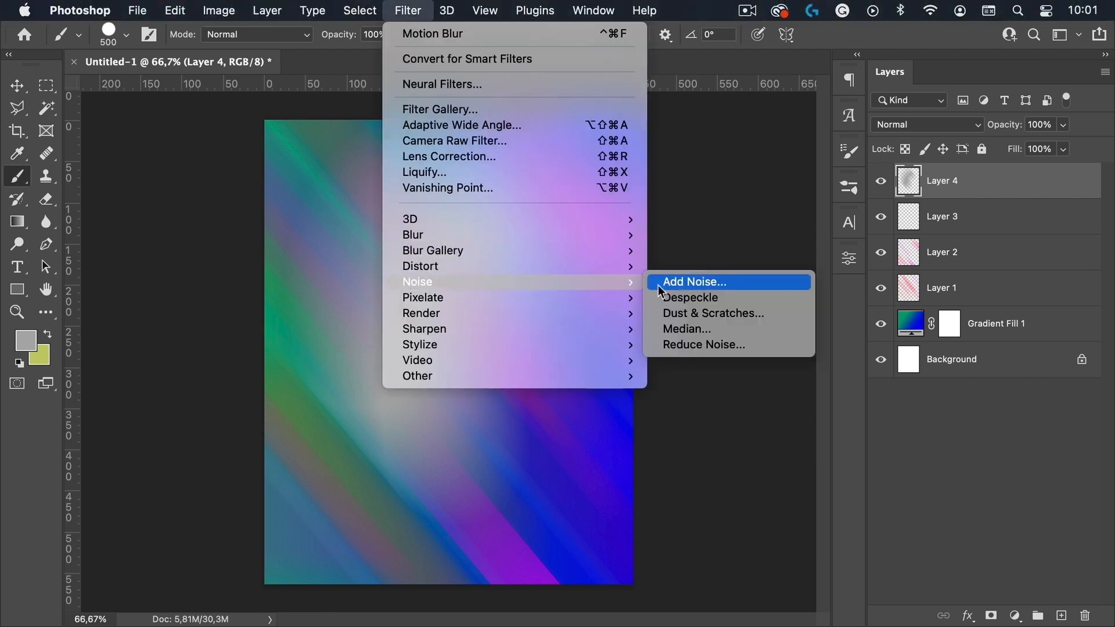
pyautogui.click(695, 282)
pyautogui.moveTo(167, 22); pyautogui.dragTo(737, 128)
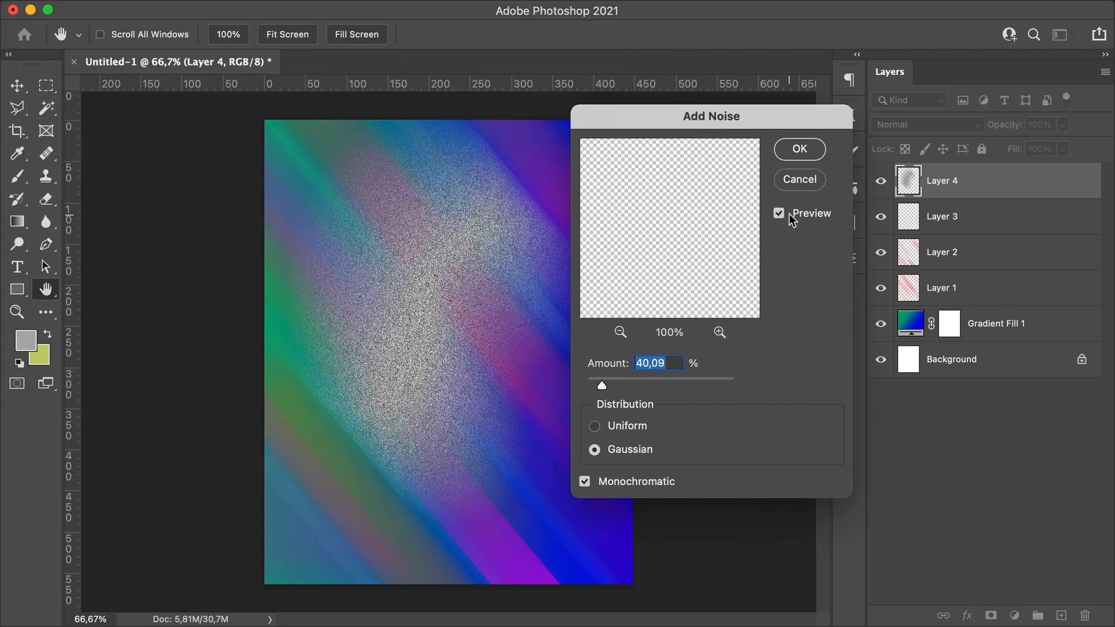
pyautogui.moveTo(599, 381); pyautogui.dragTo(655, 379)
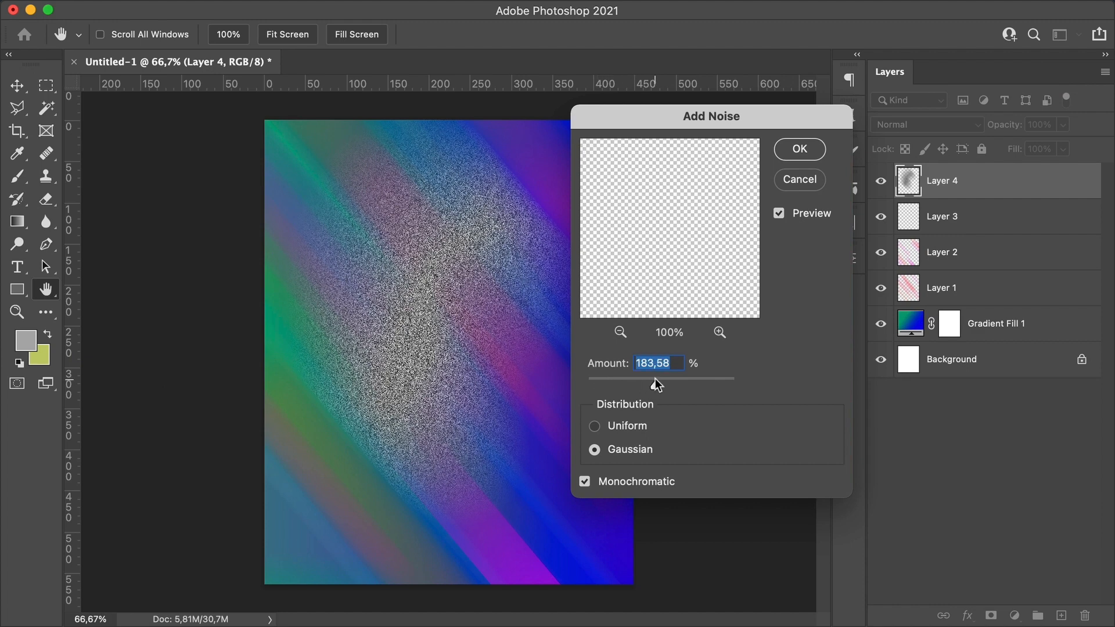
pyautogui.click(628, 426)
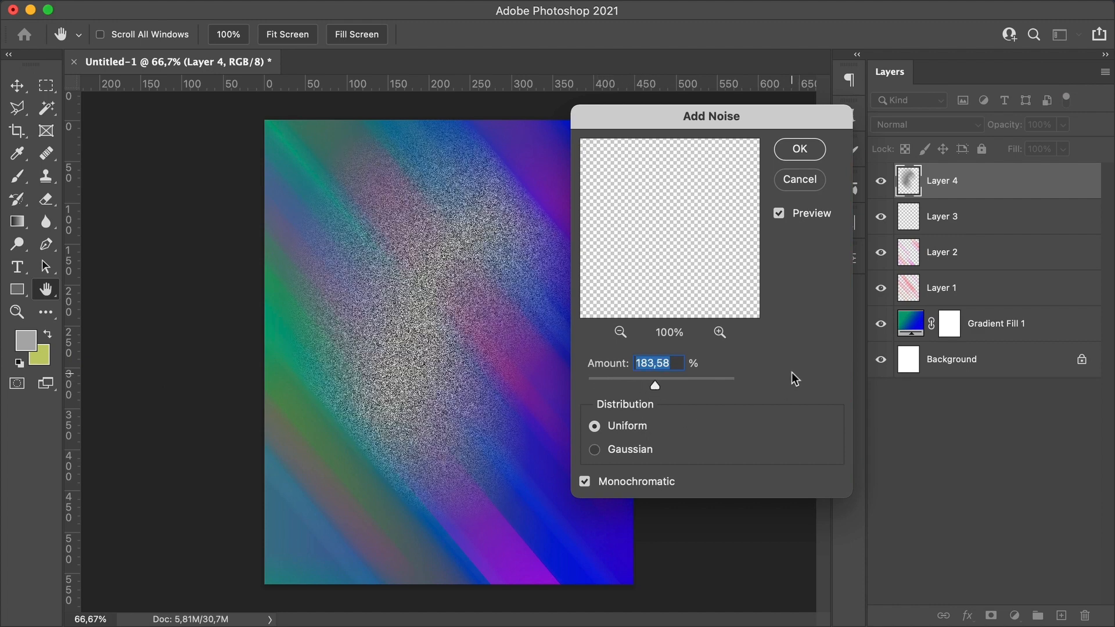
pyautogui.click(585, 482)
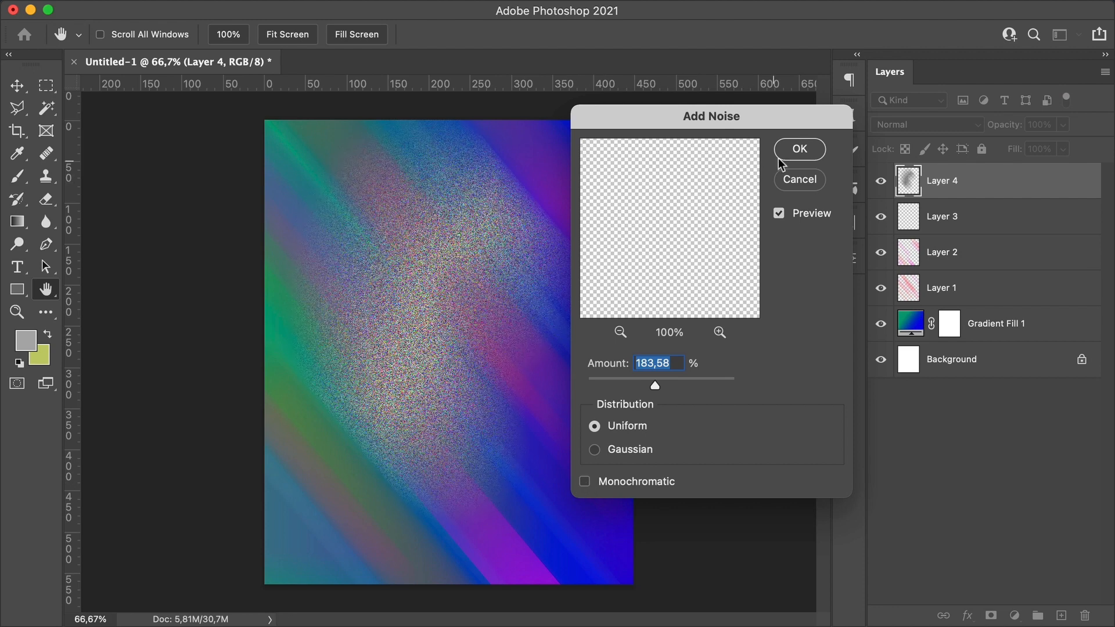
pyautogui.click(800, 150)
# Step: Lower the noisy blurred layer's opacity to 34% and switch to the Move tool
pyautogui.click(1063, 124)
pyautogui.moveTo(1039, 145); pyautogui.dragTo(1003, 145)
pyautogui.press('v')
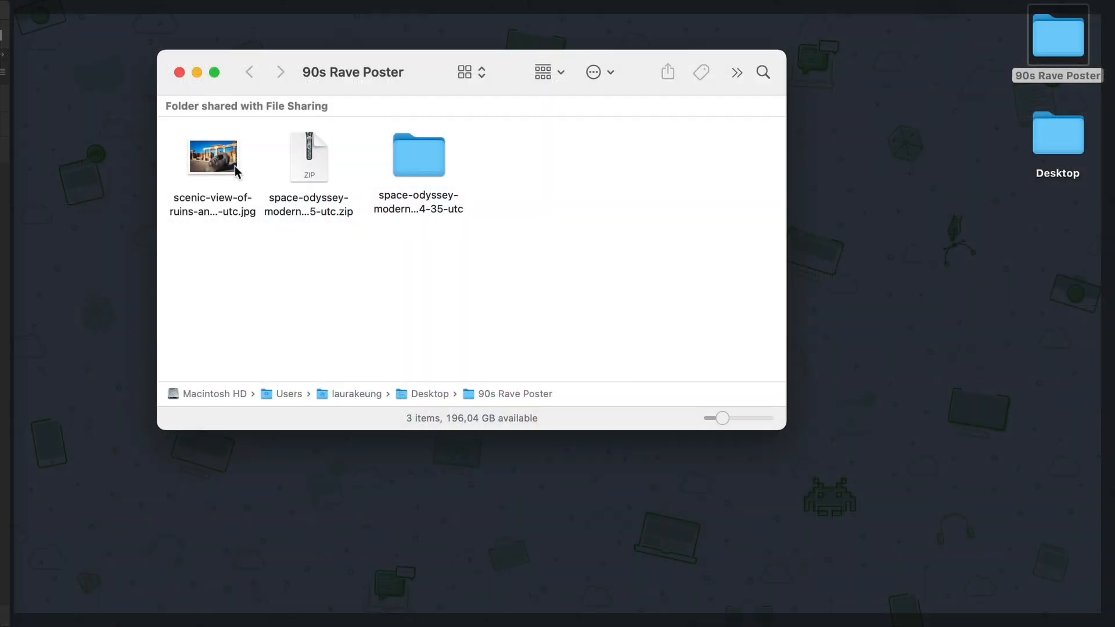
# Step: Open the ruins-and-bronze-statue photo and convert its background into a layer named Statue
pyautogui.moveTo(213, 157); pyautogui.dragTo(606, 606)
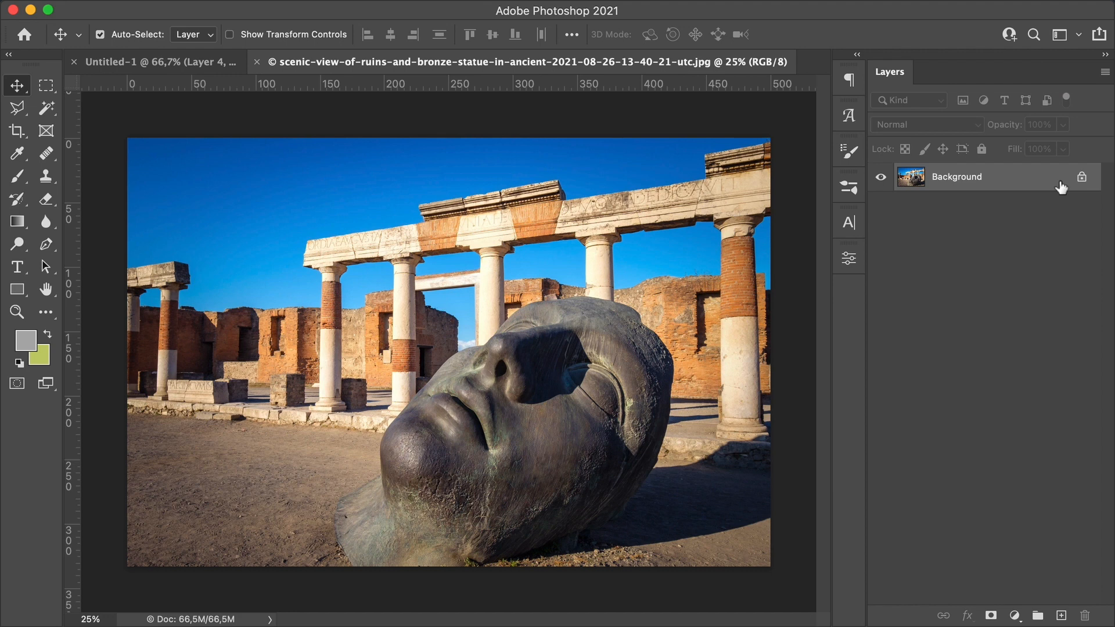
pyautogui.doubleClick(1062, 178)
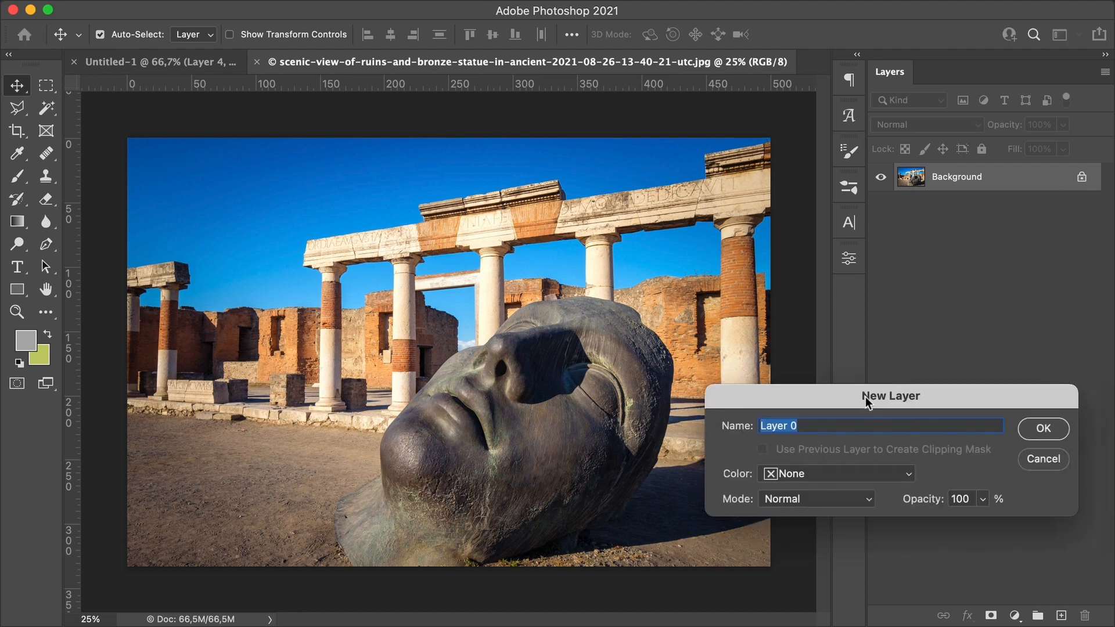
pyautogui.moveTo(865, 396); pyautogui.dragTo(568, 288)
pyautogui.write('Statue')
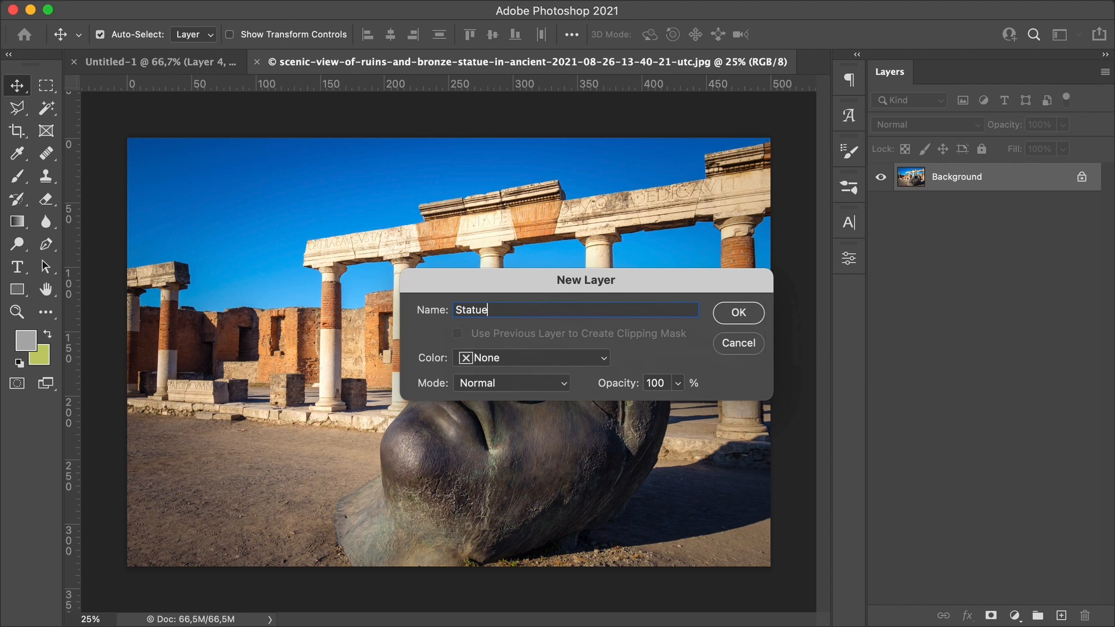
pyautogui.press('Return')
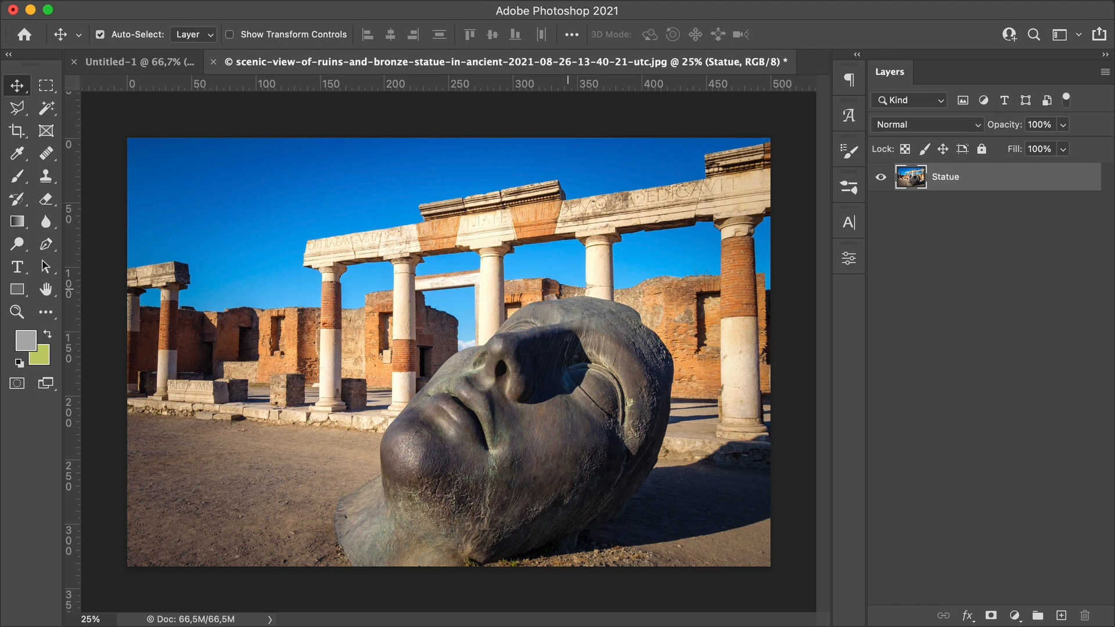
# Step: Add a layer mask to Statue and paint it black to hide everything around the bronze head
pyautogui.click(991, 615)
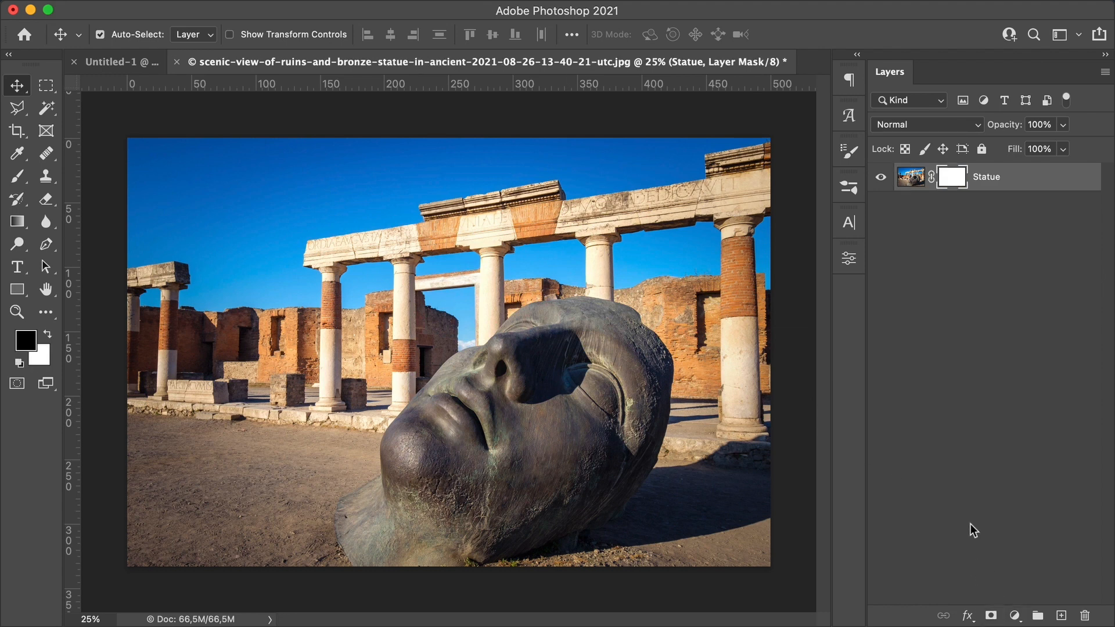
pyautogui.click(26, 178)
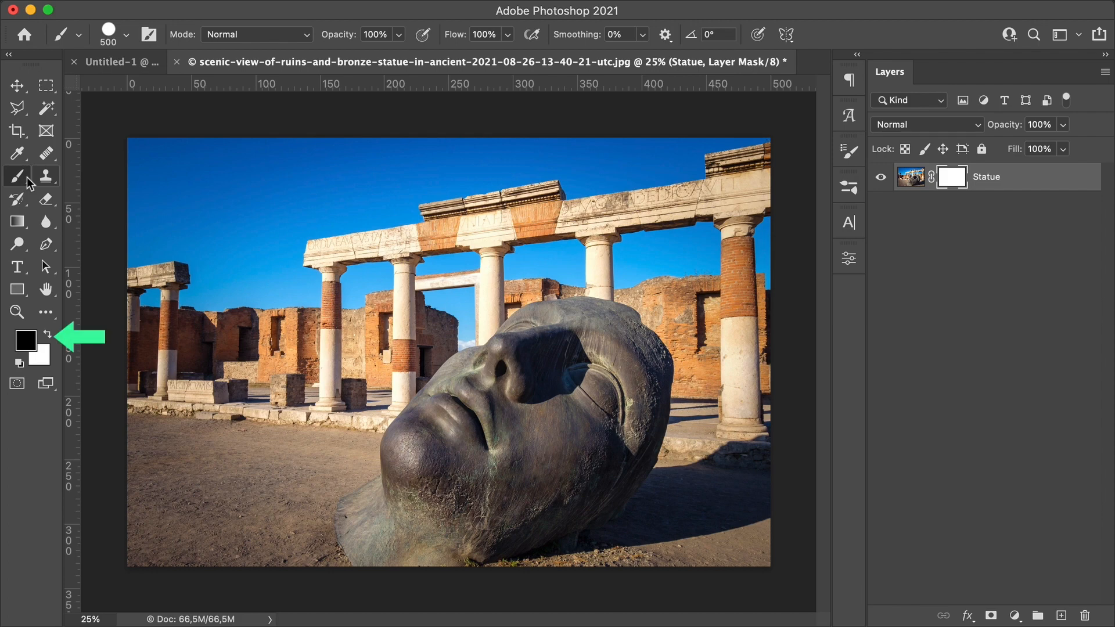
pyautogui.moveTo(191, 169)
pyautogui.mouseDown()
pyautogui.moveTo(112, 174)
pyautogui.moveTo(192, 299)
pyautogui.mouseUp()
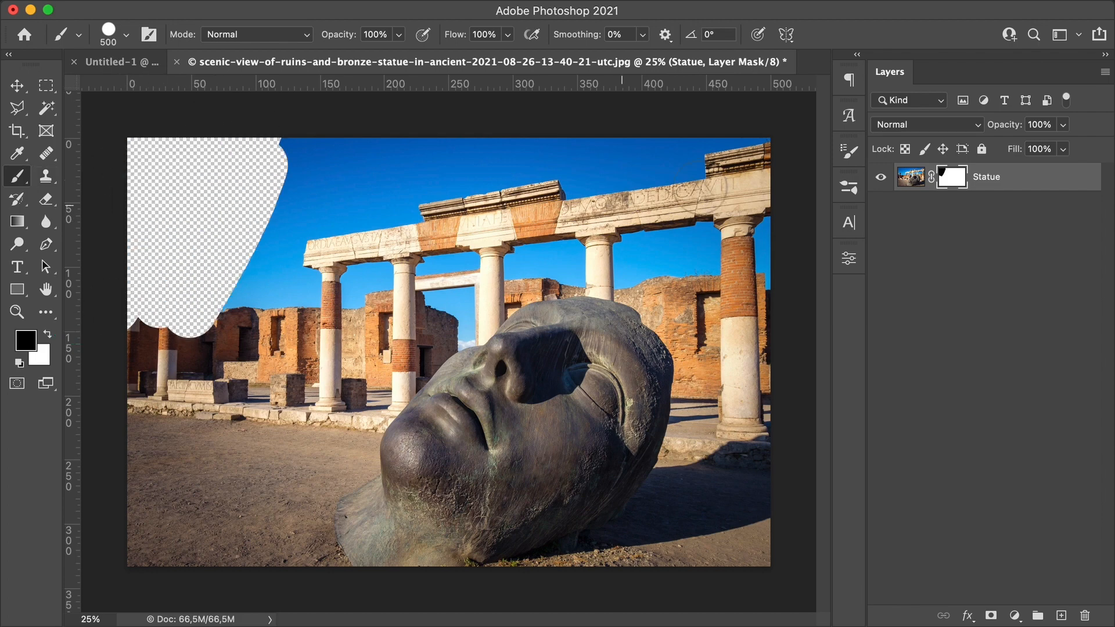
pyautogui.press(']')
pyautogui.press(']')
pyautogui.press(']')
pyautogui.press(']')
pyautogui.press(']')
pyautogui.press(']')
pyautogui.press(']')
pyautogui.press(']')
pyautogui.moveTo(244, 199)
pyautogui.mouseDown()
pyautogui.moveTo(577, 174)
pyautogui.moveTo(194, 478)
pyautogui.moveTo(633, 200)
pyautogui.moveTo(682, 579)
pyautogui.moveTo(739, 451)
pyautogui.moveTo(746, 348)
pyautogui.mouseUp()
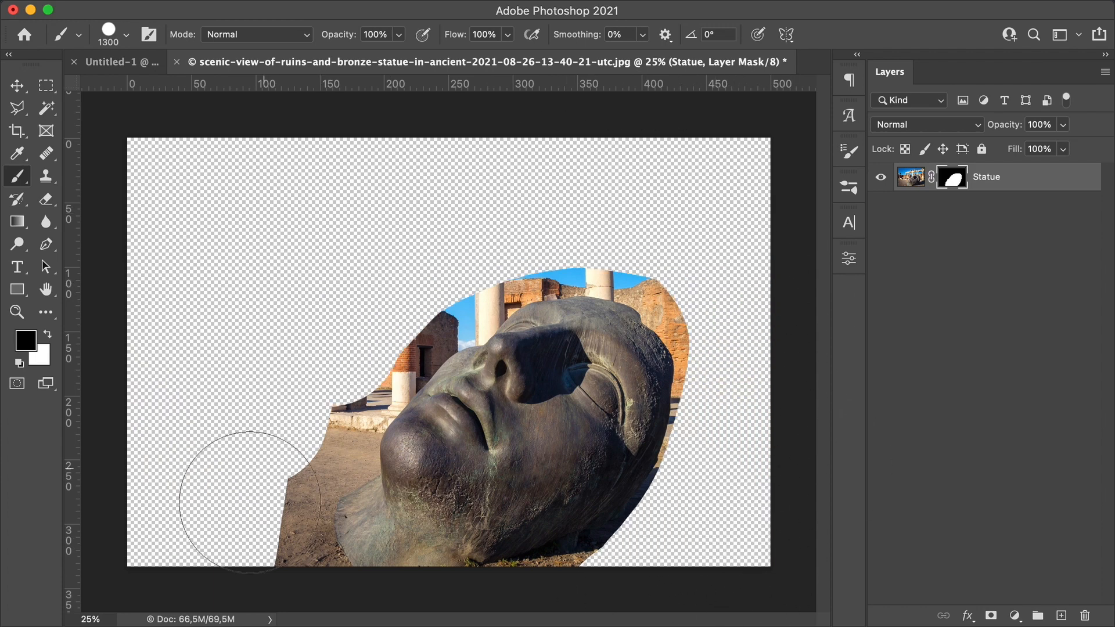
pyautogui.moveTo(246, 497); pyautogui.dragTo(346, 525)
pyautogui.moveTo(346, 525); pyautogui.dragTo(320, 441)
pyautogui.press('b')
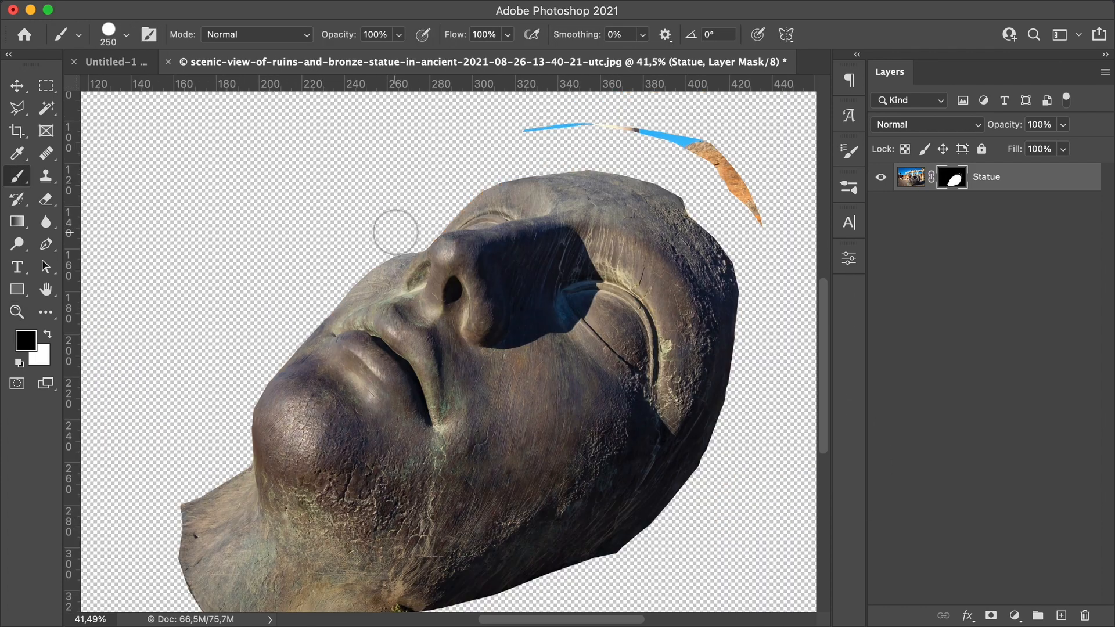
pyautogui.moveTo(526, 125)
pyautogui.mouseDown()
pyautogui.moveTo(665, 140)
pyautogui.moveTo(740, 225)
pyautogui.mouseUp()
pyautogui.press('super+space')
pyautogui.moveTo(719, 204); pyautogui.dragTo(692, 234)
pyautogui.press('[')
pyautogui.press('[')
pyautogui.press('[')
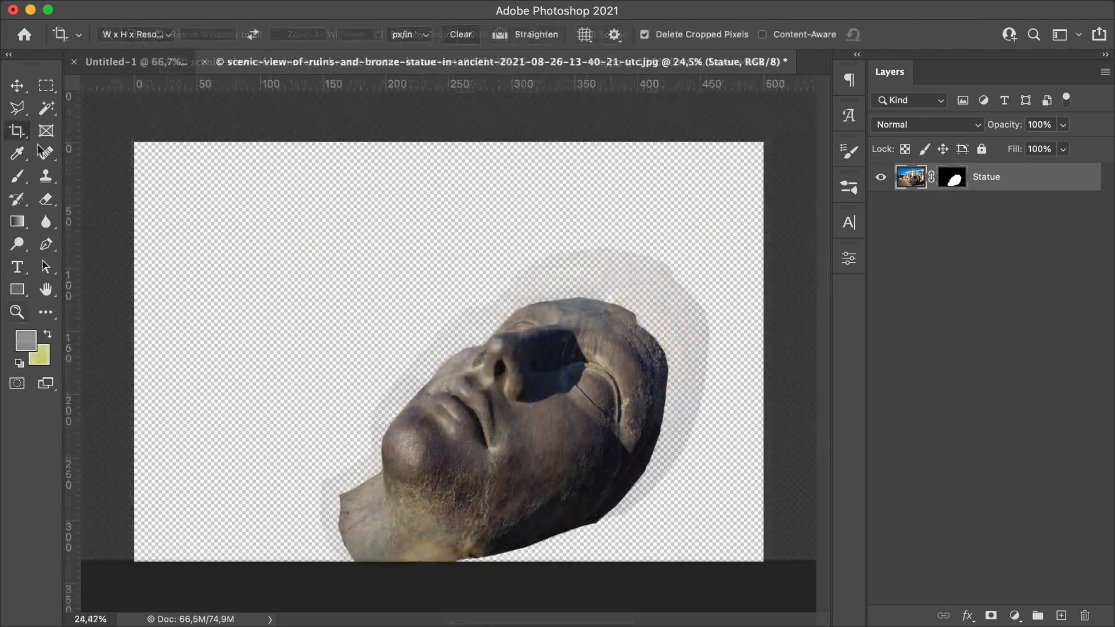
# Step: Crop the photo tightly around the masked statue head
pyautogui.click(17, 131)
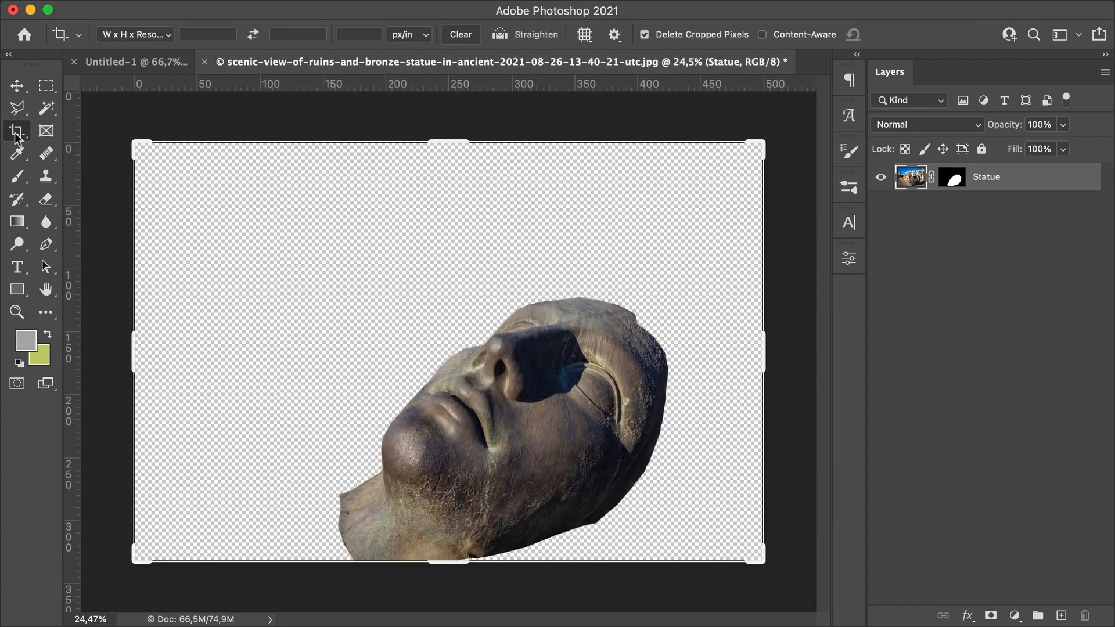
pyautogui.moveTo(139, 147); pyautogui.dragTo(235, 191)
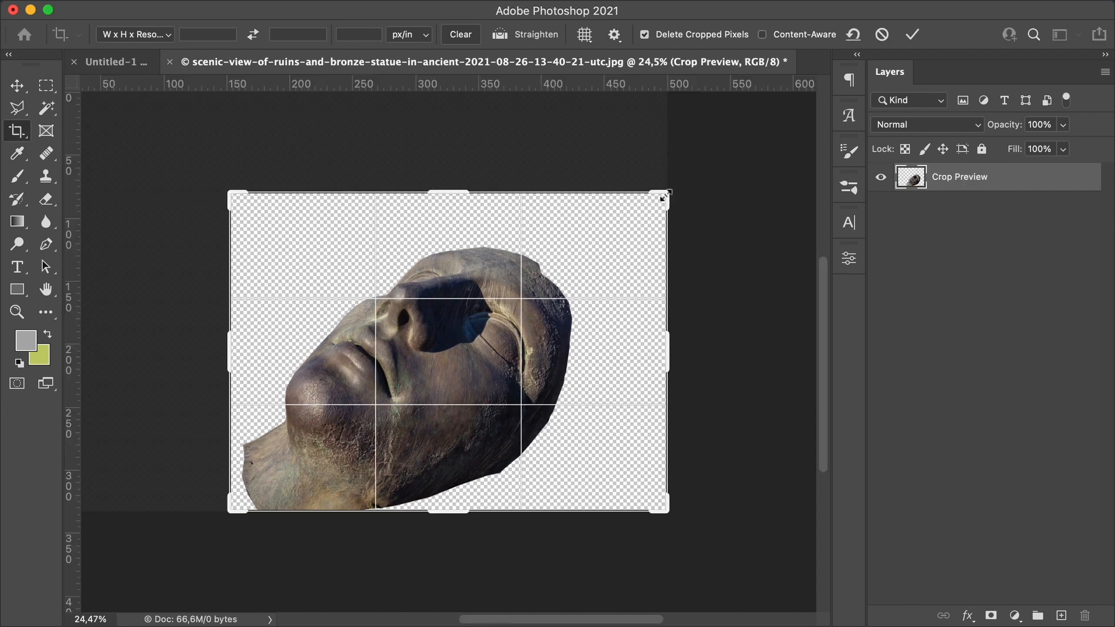
pyautogui.moveTo(661, 194); pyautogui.dragTo(623, 218)
pyautogui.press('Return')
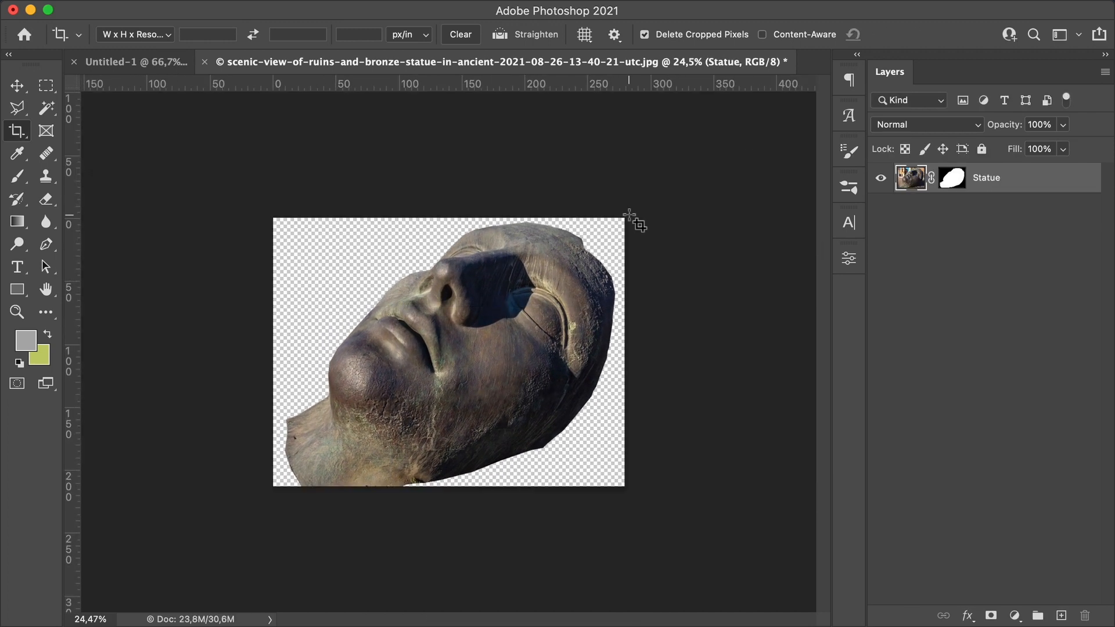
# Step: Duplicate the Statue layer into the Untitled-1 poster document
pyautogui.rightClick(1014, 175)
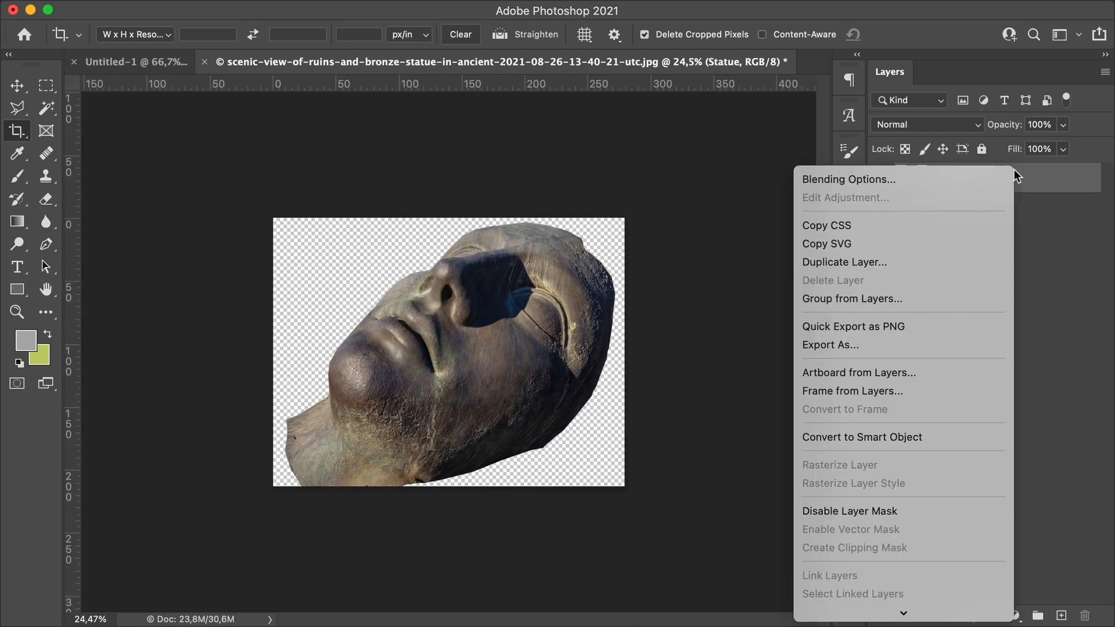
pyautogui.click(952, 260)
pyautogui.moveTo(415, 384); pyautogui.dragTo(297, 298)
pyautogui.click(333, 396)
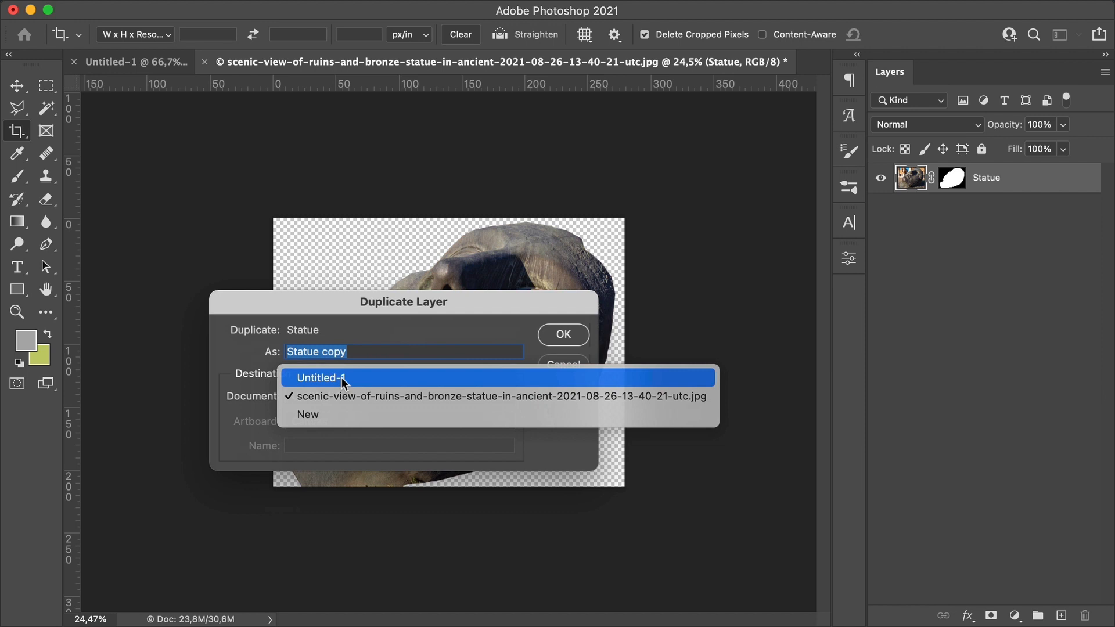
pyautogui.click(342, 377)
pyautogui.click(554, 335)
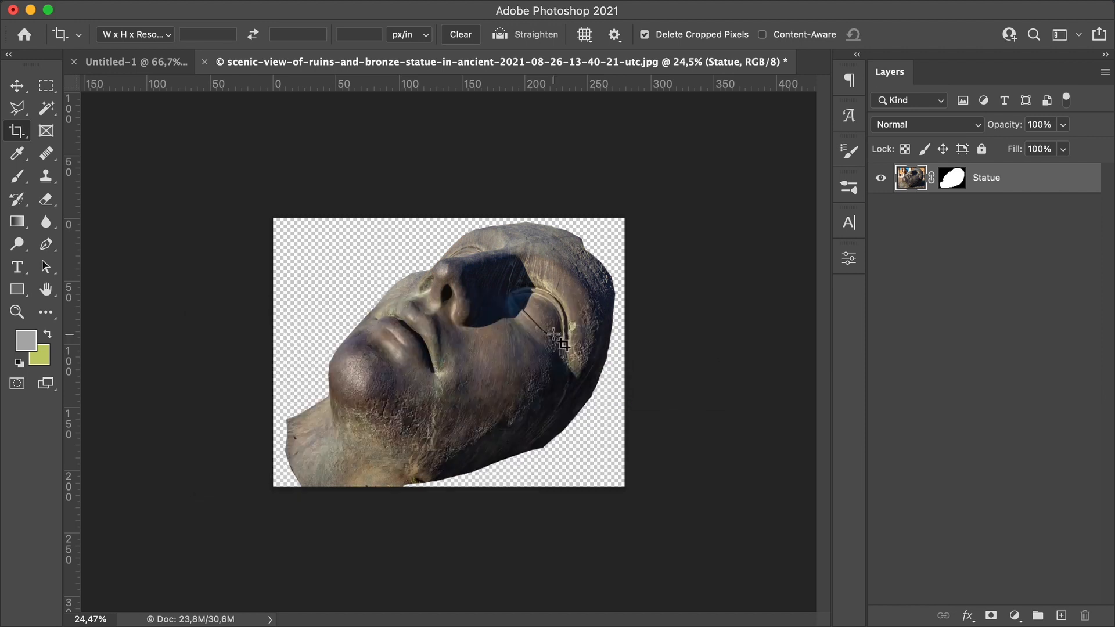
# Step: In the poster, free-transform the statue, rotating it -45° and scaling it down to about 47%
pyautogui.click(164, 62)
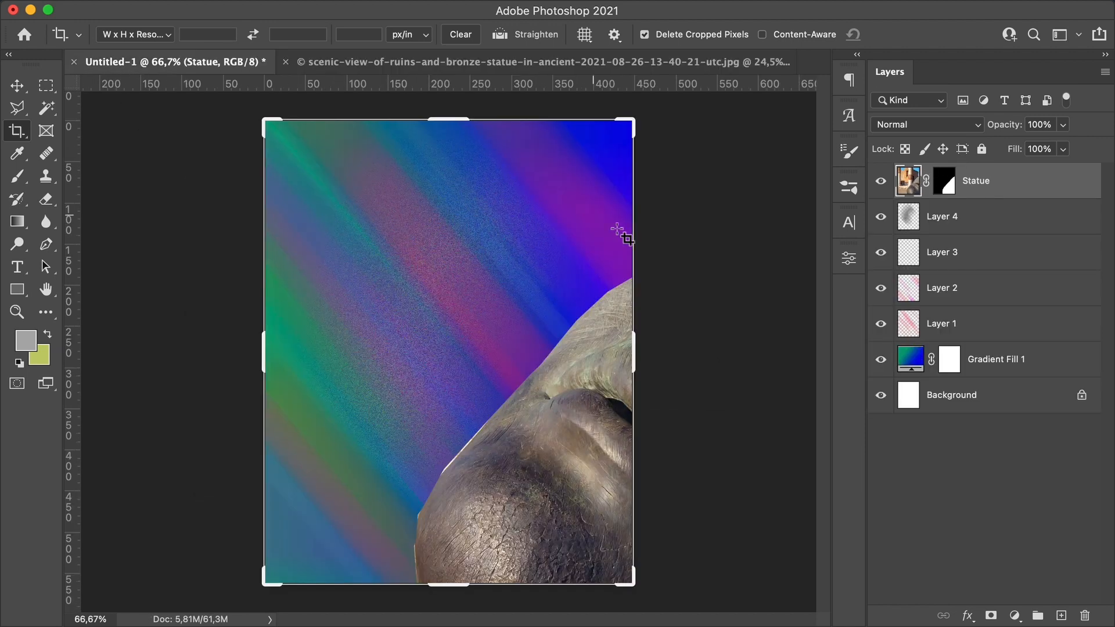
pyautogui.press('z')
pyautogui.keyDown('alt'); pyautogui.click(584, 298); pyautogui.keyUp('alt')
pyautogui.hotkey('ctrl', 't')
pyautogui.scroll(-5, 605, 443)
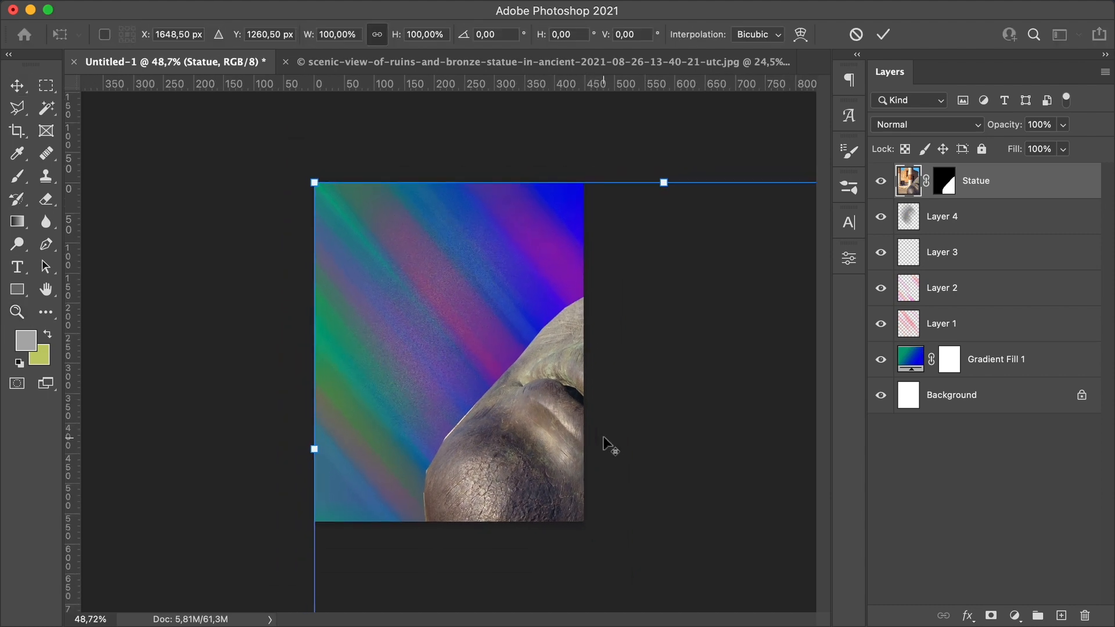
pyautogui.moveTo(767, 250); pyautogui.dragTo(644, 157)
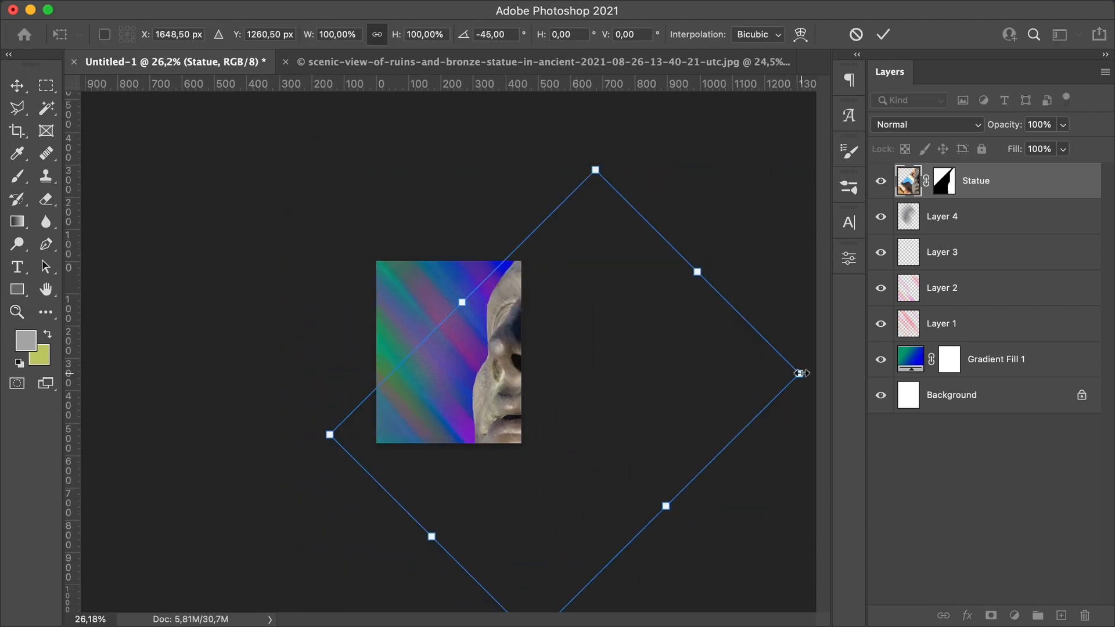
pyautogui.moveTo(800, 373); pyautogui.dragTo(562, 337)
# Step: Position the rotated statue over the poster, scale it down to about 45% and commit the transform
pyautogui.moveTo(455, 227); pyautogui.dragTo(450, 257)
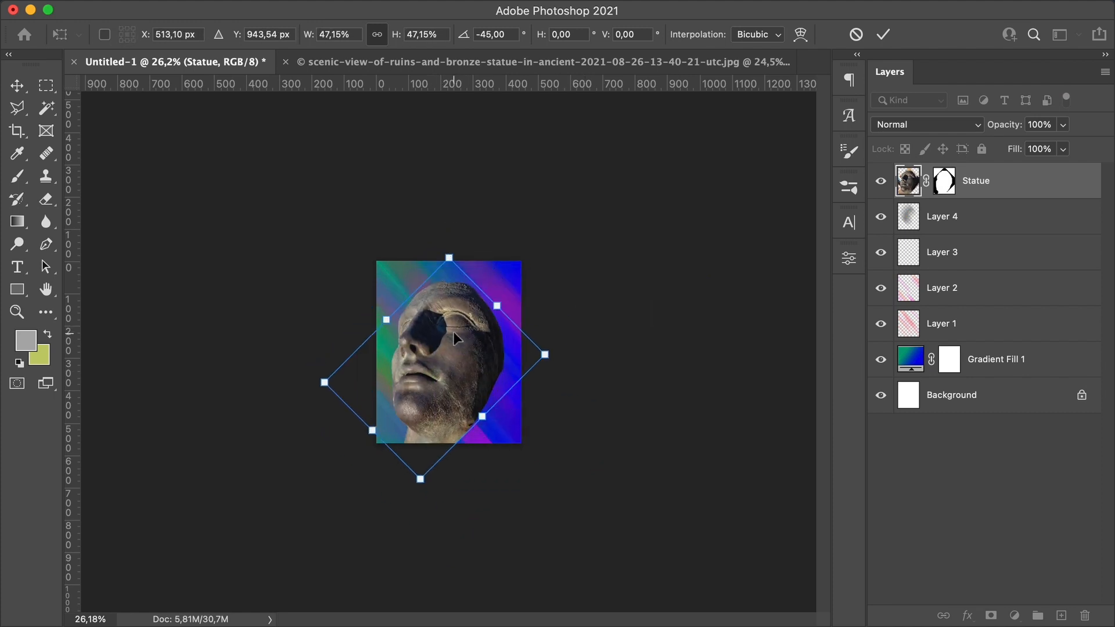
pyautogui.moveTo(455, 345); pyautogui.dragTo(465, 343)
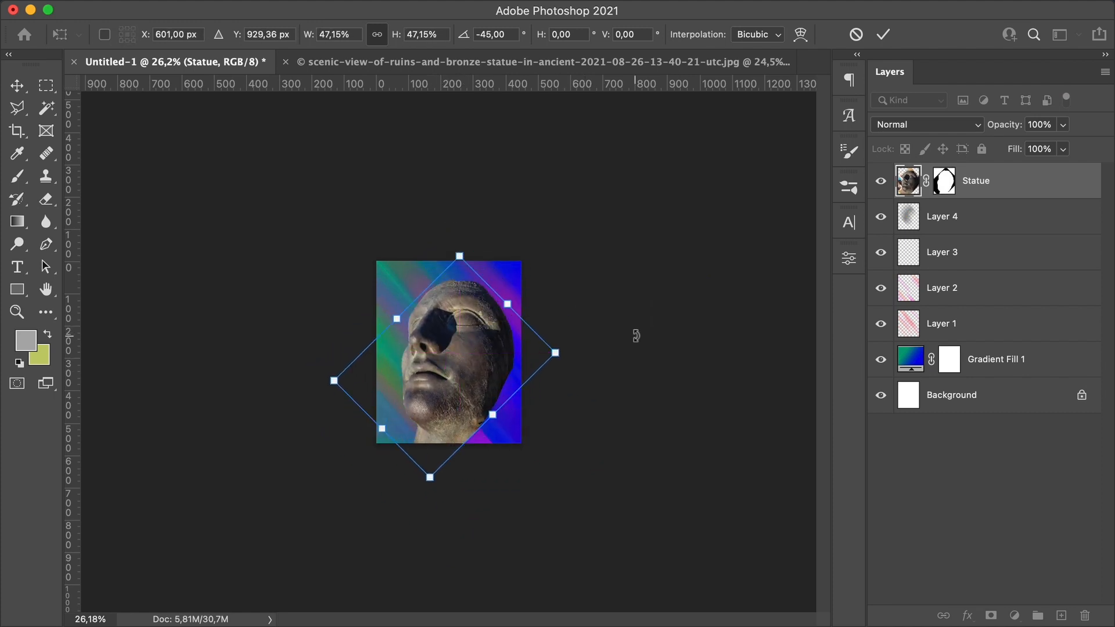
pyautogui.hotkey('shift', 'Up')
pyautogui.hotkey('shift', 'Left')
pyautogui.hotkey('shift', 'Left')
pyautogui.hotkey('shift', 'Left')
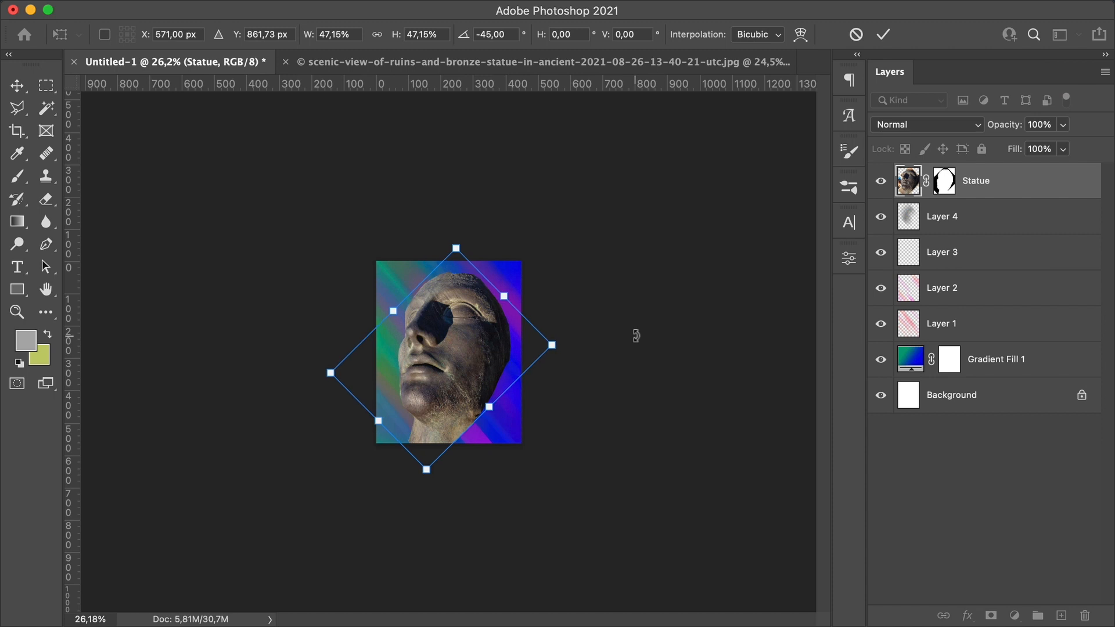
pyautogui.moveTo(456, 247); pyautogui.dragTo(455, 257)
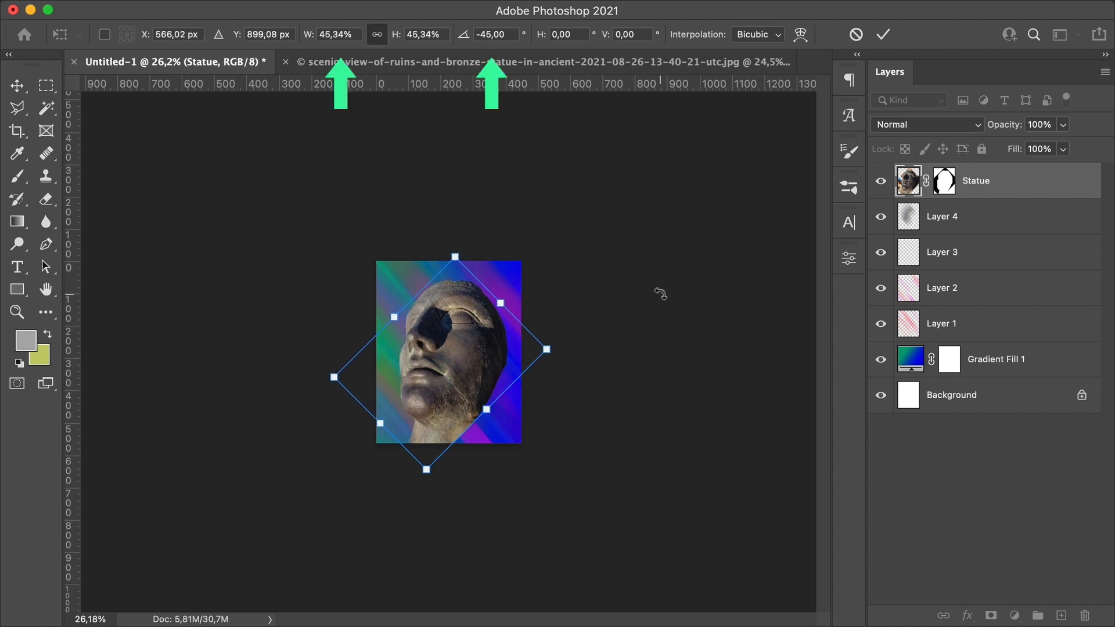
pyautogui.press('Return')
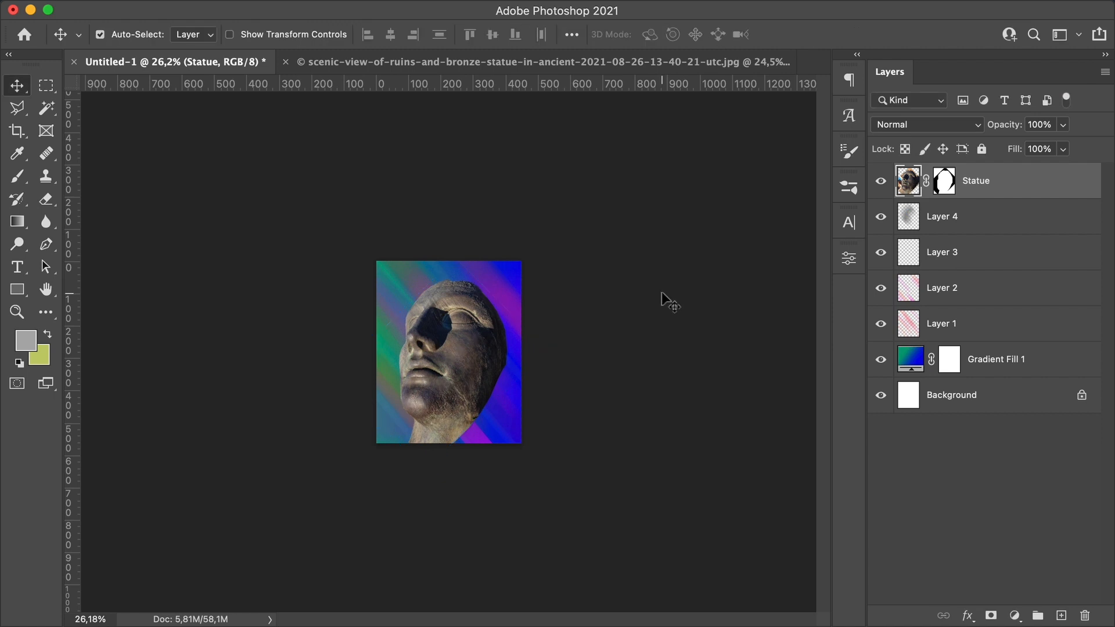
# Step: Paint black on the Statue layer mask with a large brush to hide the bottom of the neck
pyautogui.click(945, 180)
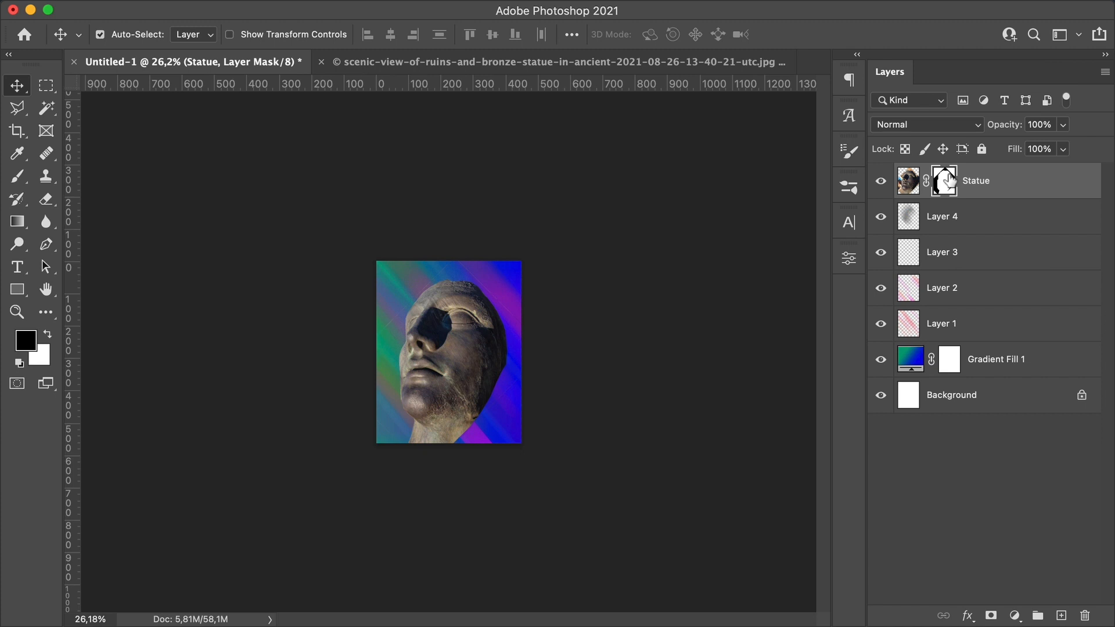
pyautogui.press('b')
pyautogui.press('z')
pyautogui.click(423, 440)
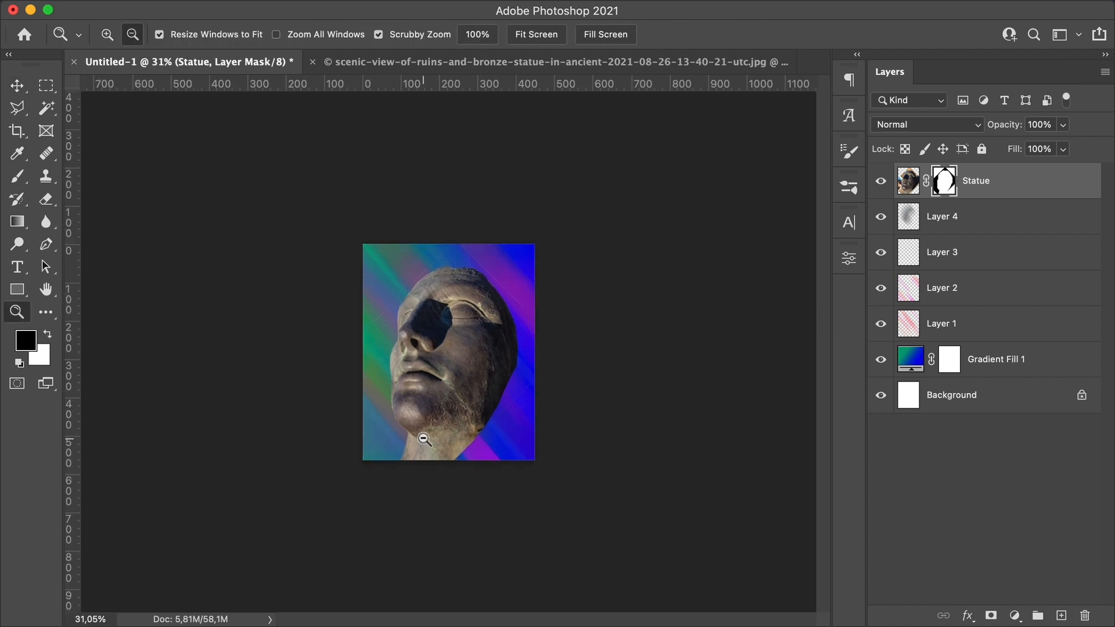
pyautogui.click(410, 436)
pyautogui.press('b')
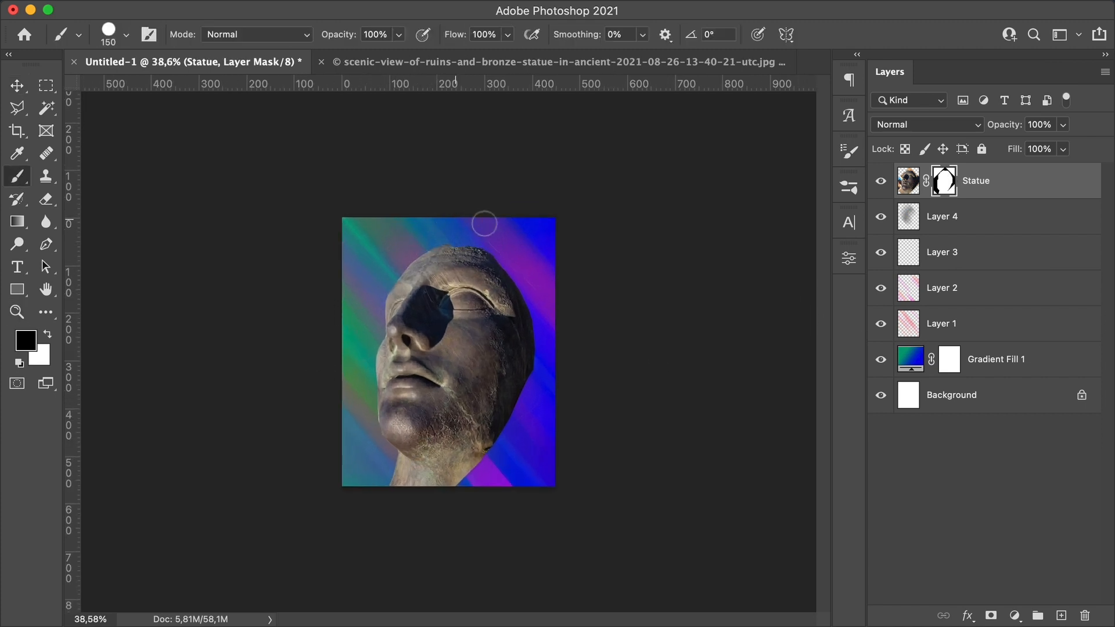
pyautogui.moveTo(361, 448)
pyautogui.mouseDown()
pyautogui.moveTo(468, 482)
pyautogui.moveTo(505, 458)
pyautogui.moveTo(380, 487)
pyautogui.moveTo(451, 483)
pyautogui.moveTo(402, 471)
pyautogui.moveTo(499, 465)
pyautogui.mouseUp()
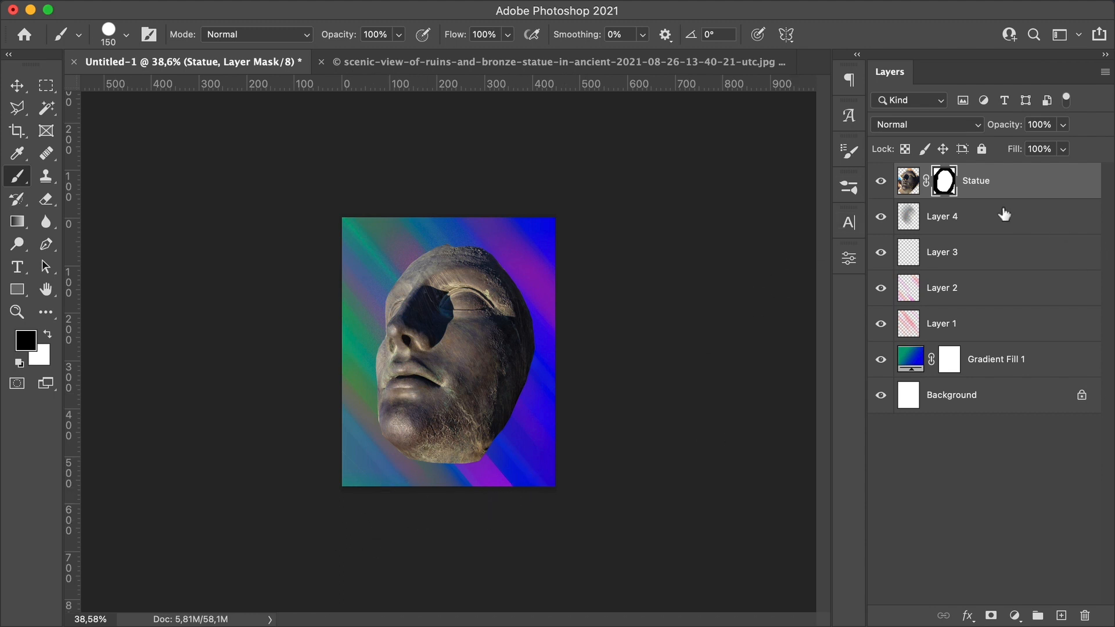
# Step: Open the Wave filter on the Statue layer's pixels, choose the Square type and set 20 generators
pyautogui.click(911, 180)
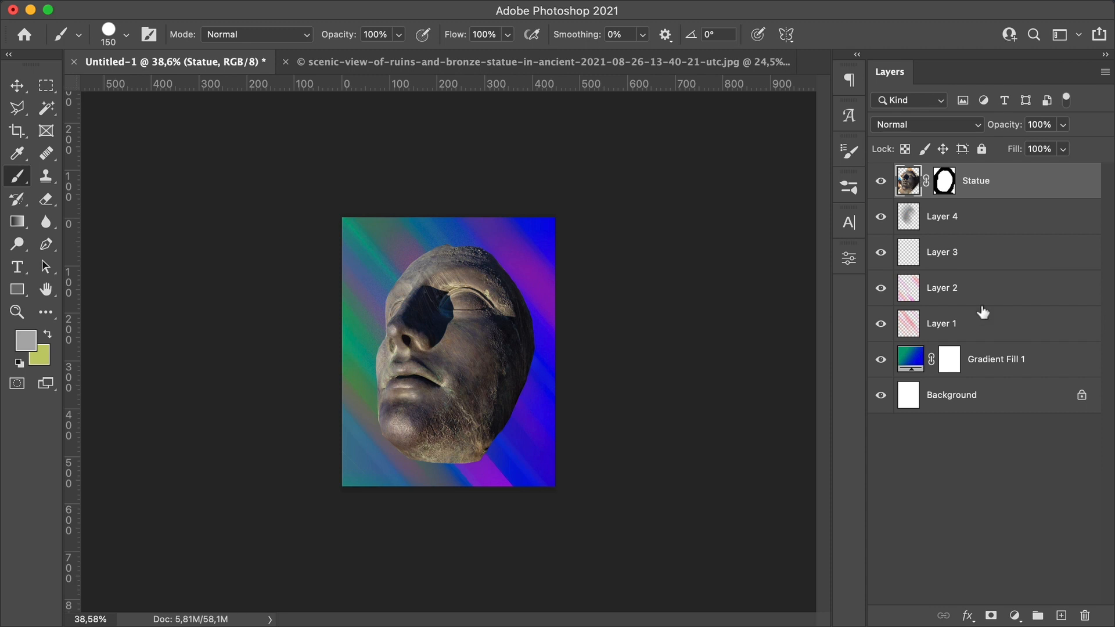
pyautogui.click(408, 11)
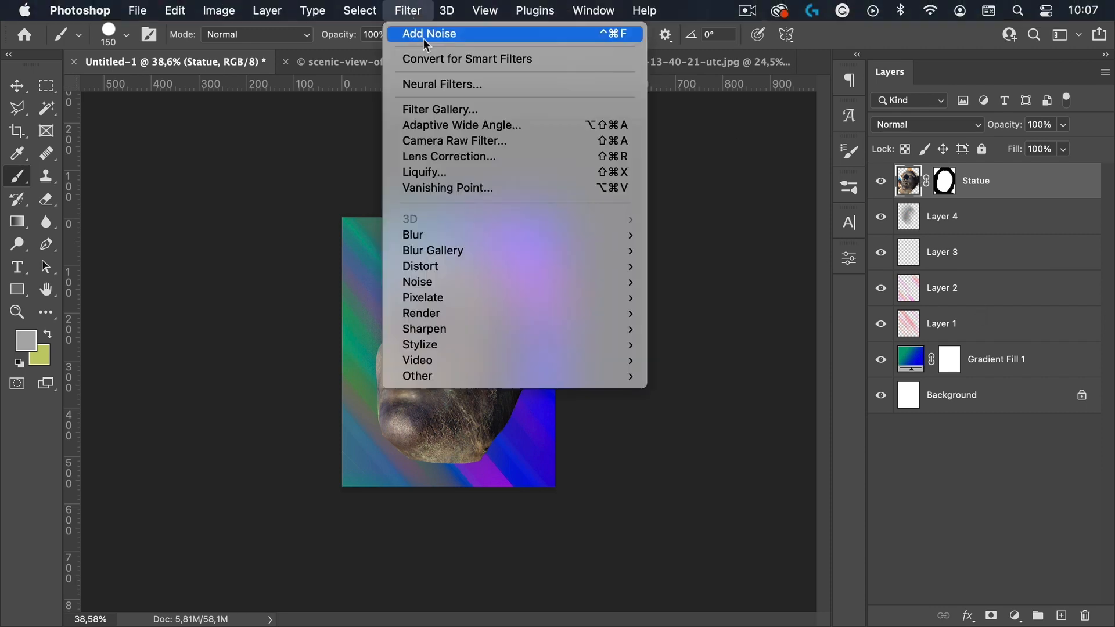
pyautogui.moveTo(448, 266)
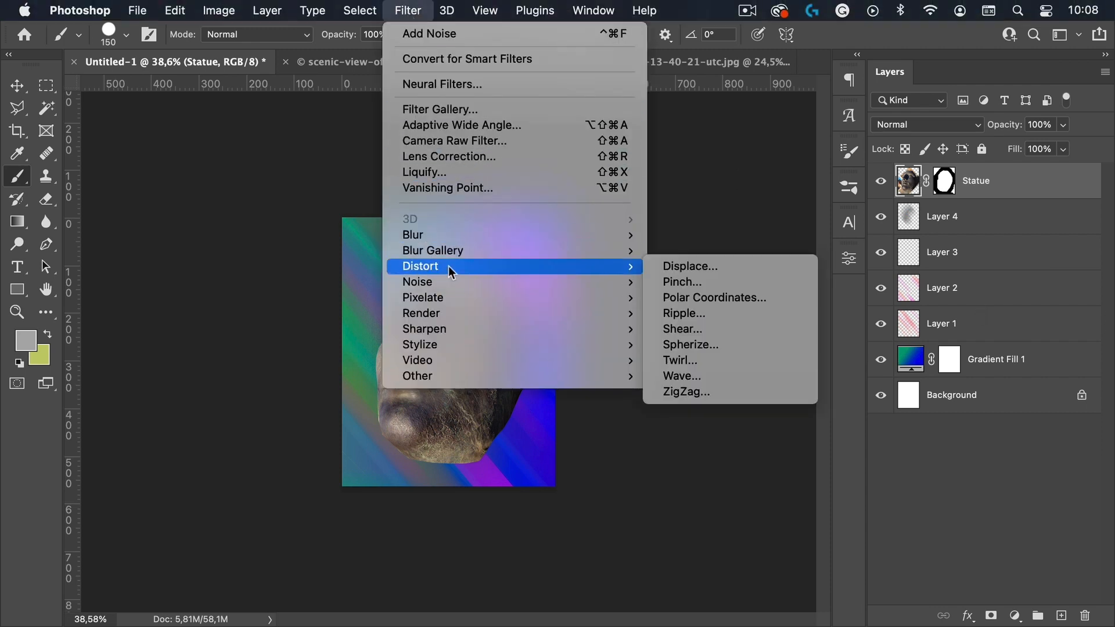
pyautogui.click(723, 378)
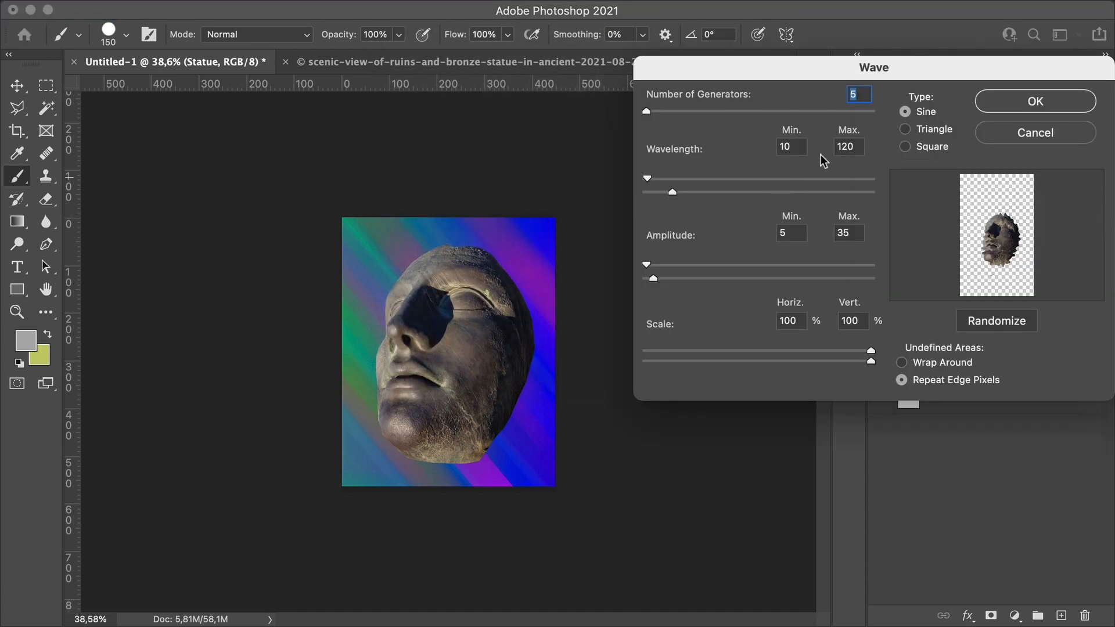
pyautogui.moveTo(841, 65); pyautogui.dragTo(702, 73)
pyautogui.click(761, 157)
pyautogui.moveTo(802, 80); pyautogui.dragTo(614, 98)
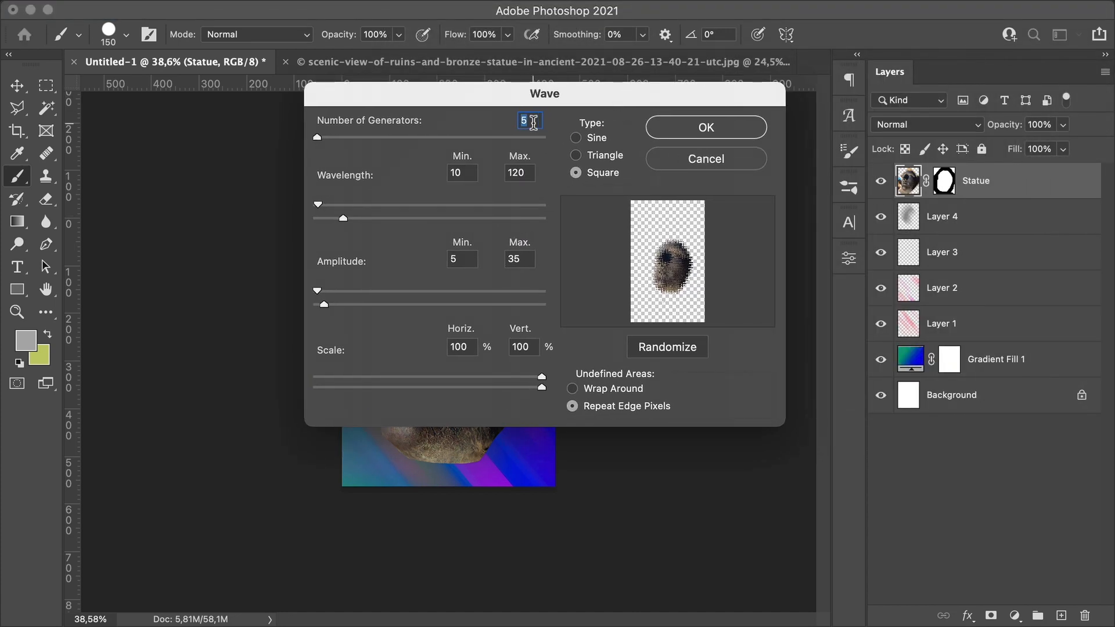
pyautogui.write('20')
pyautogui.press('Tab')
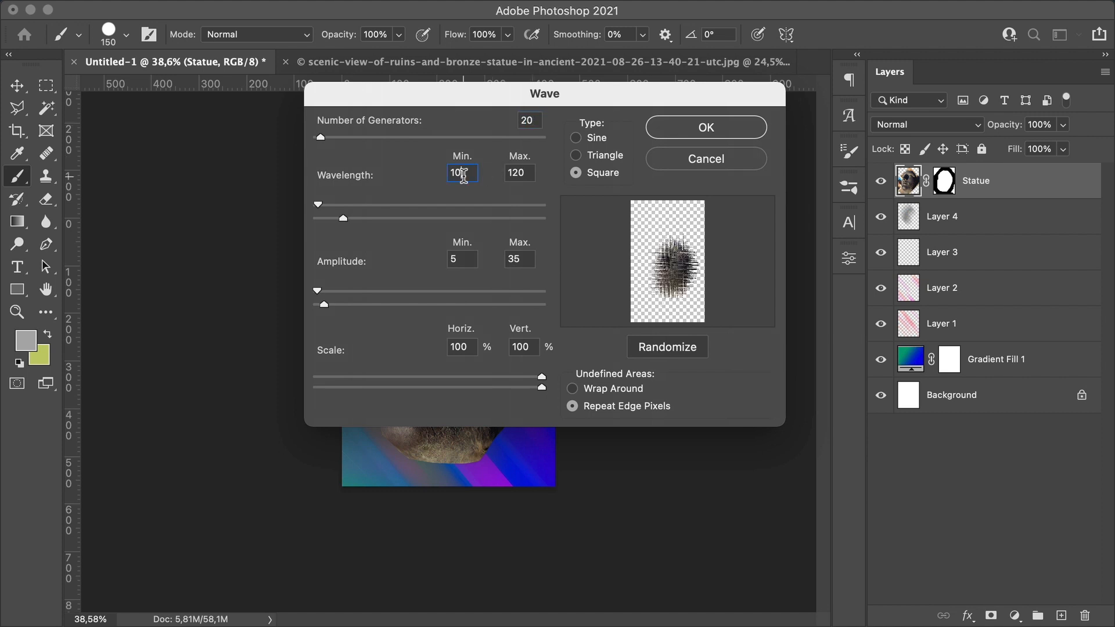
# Step: Set the wave wavelength to 816–817 and amplitude to 1–2, choose Wrap Around, and apply the filter
pyautogui.moveTo(463, 175); pyautogui.dragTo(442, 173)
pyautogui.write('817')
pyautogui.press('Tab')
pyautogui.write('817')
pyautogui.press('Tab')
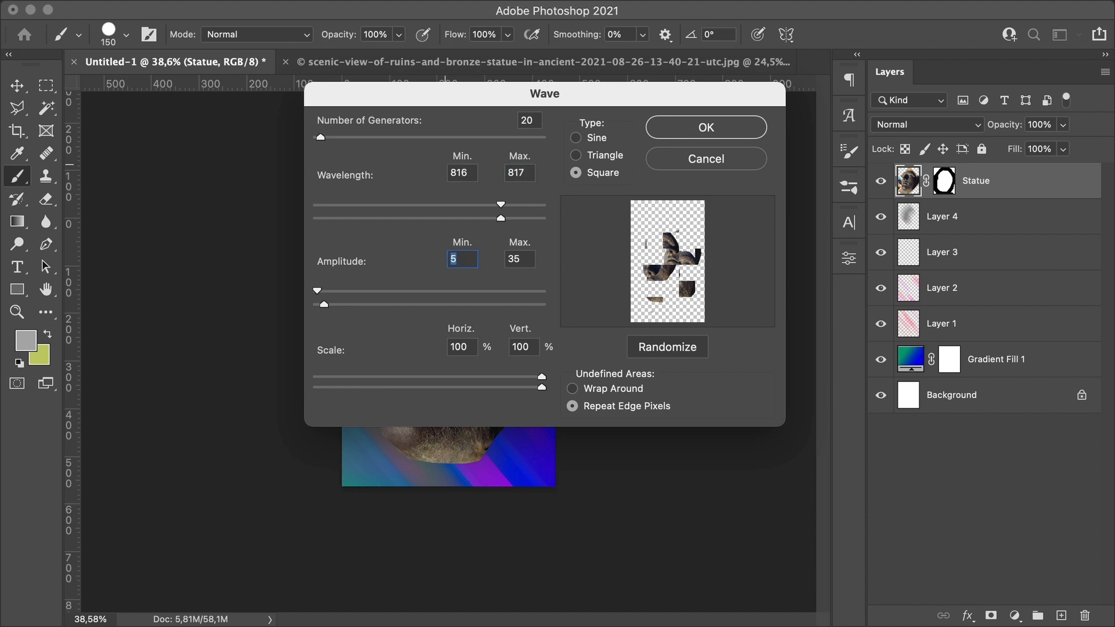
pyautogui.write('1')
pyautogui.press('Tab')
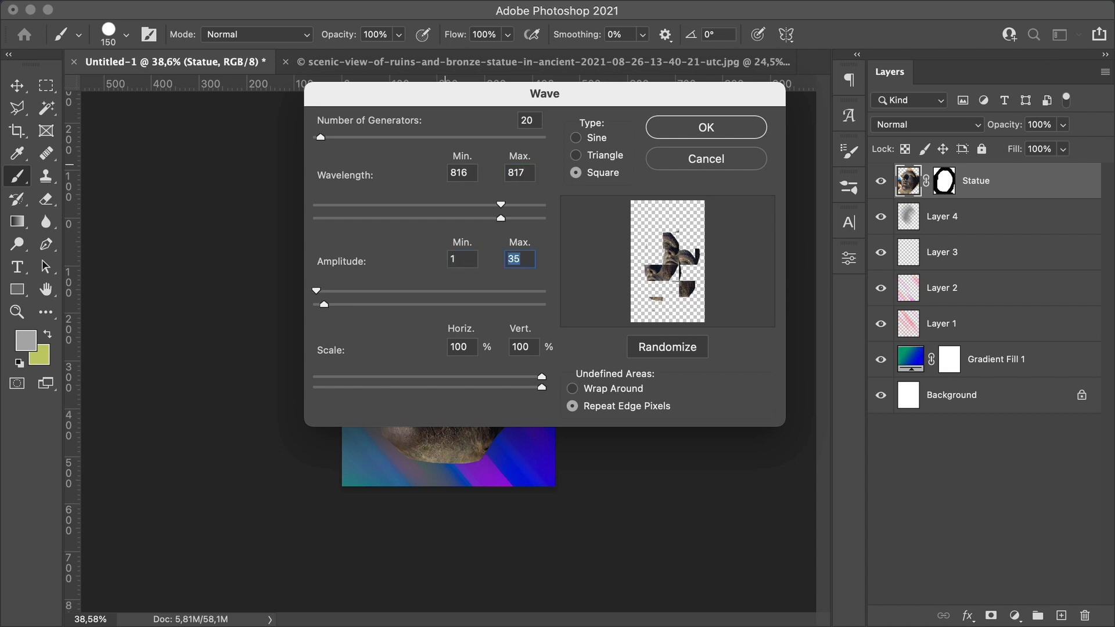
pyautogui.write('2')
pyautogui.press('Tab')
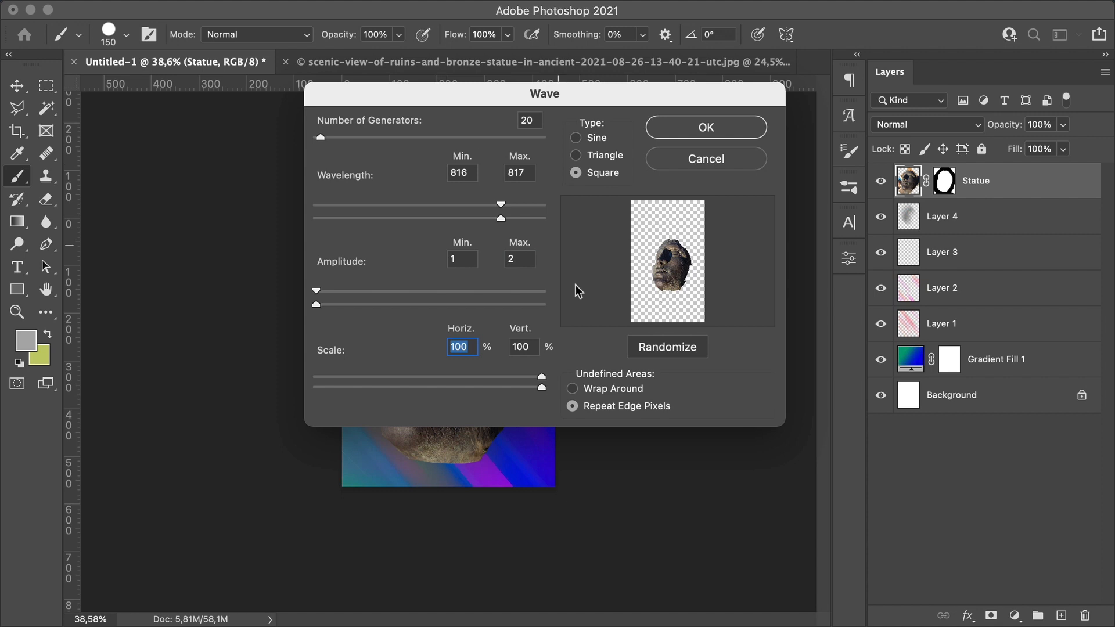
pyautogui.click(603, 389)
pyautogui.moveTo(629, 101); pyautogui.dragTo(739, 163)
pyautogui.click(765, 170)
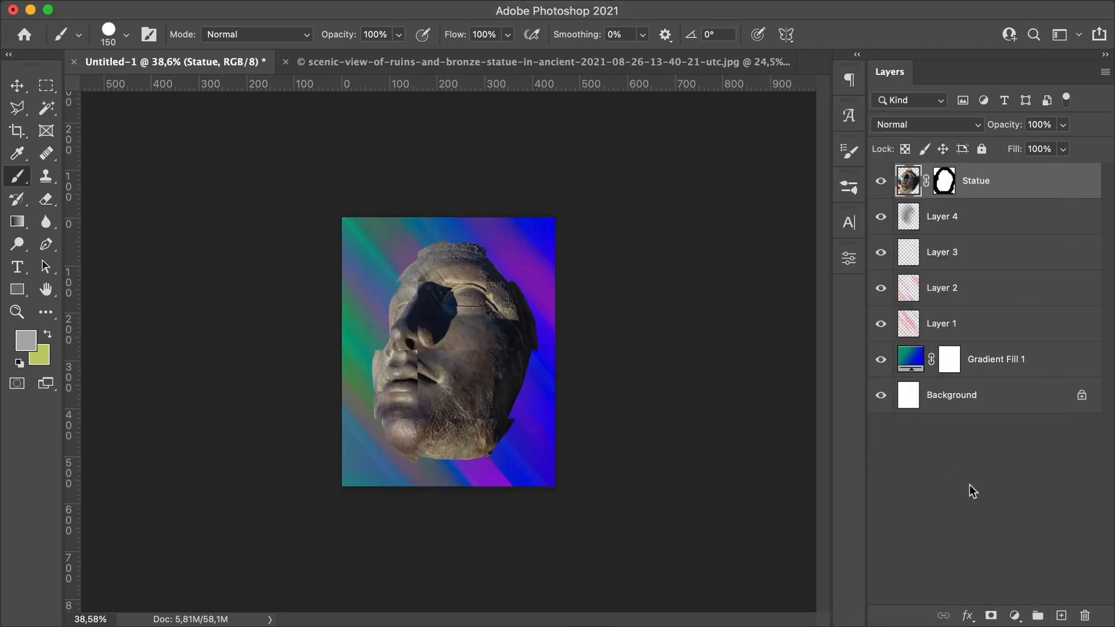
# Step: Add a Black & White adjustment layer and clip it to the Statue layer
pyautogui.click(1014, 616)
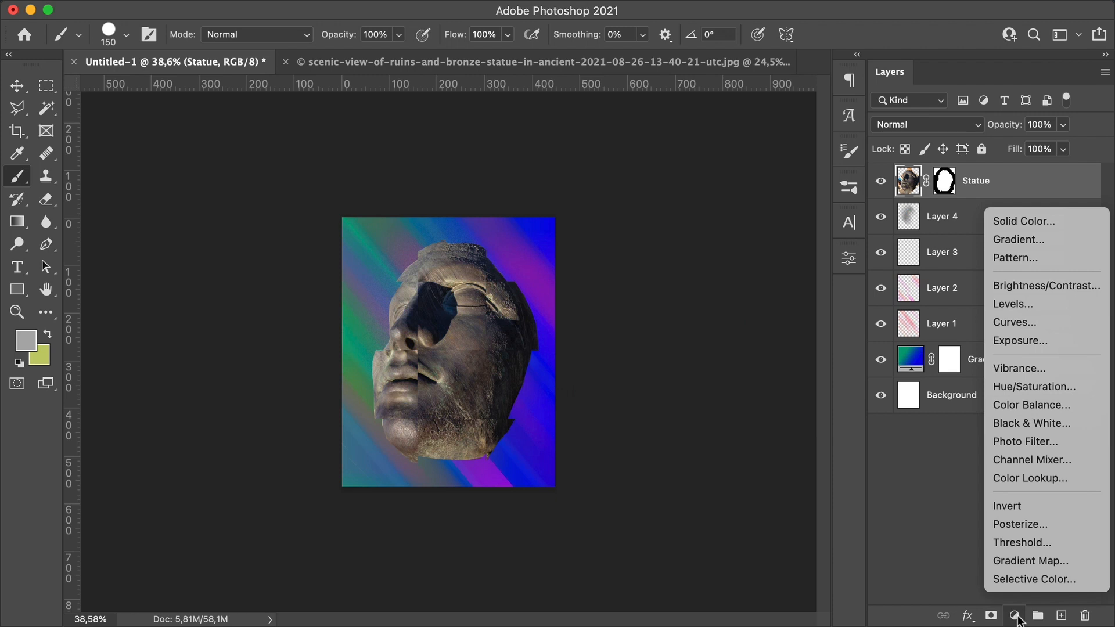
pyautogui.click(1015, 423)
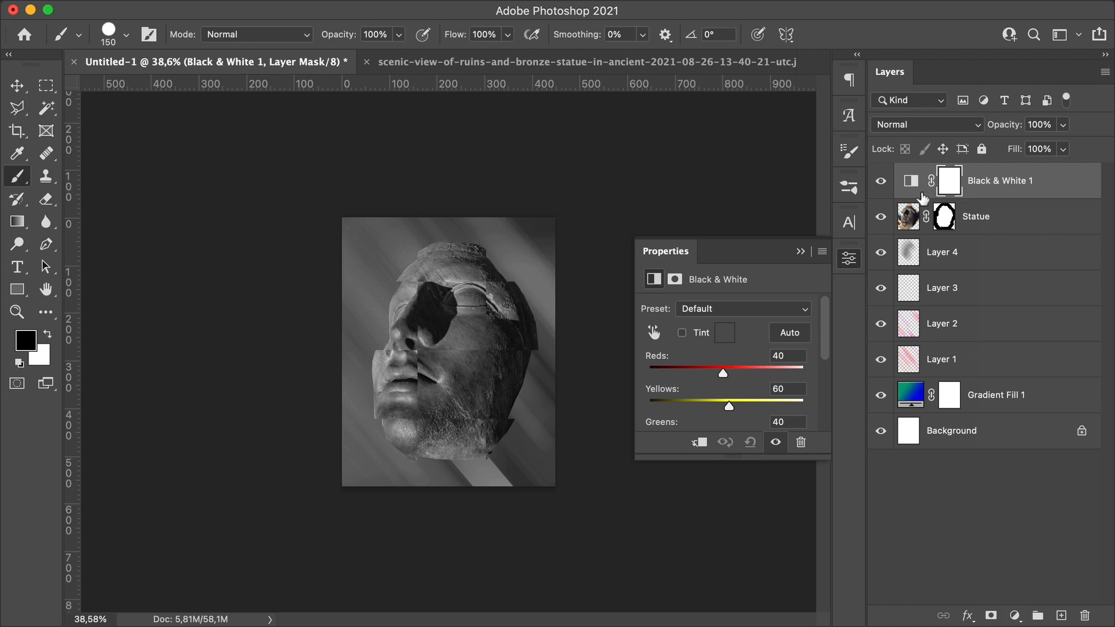
pyautogui.keyDown('alt'); pyautogui.click(966, 208); pyautogui.keyUp('alt')
pyautogui.keyDown('alt'); pyautogui.click(909, 192); pyautogui.keyUp('alt')
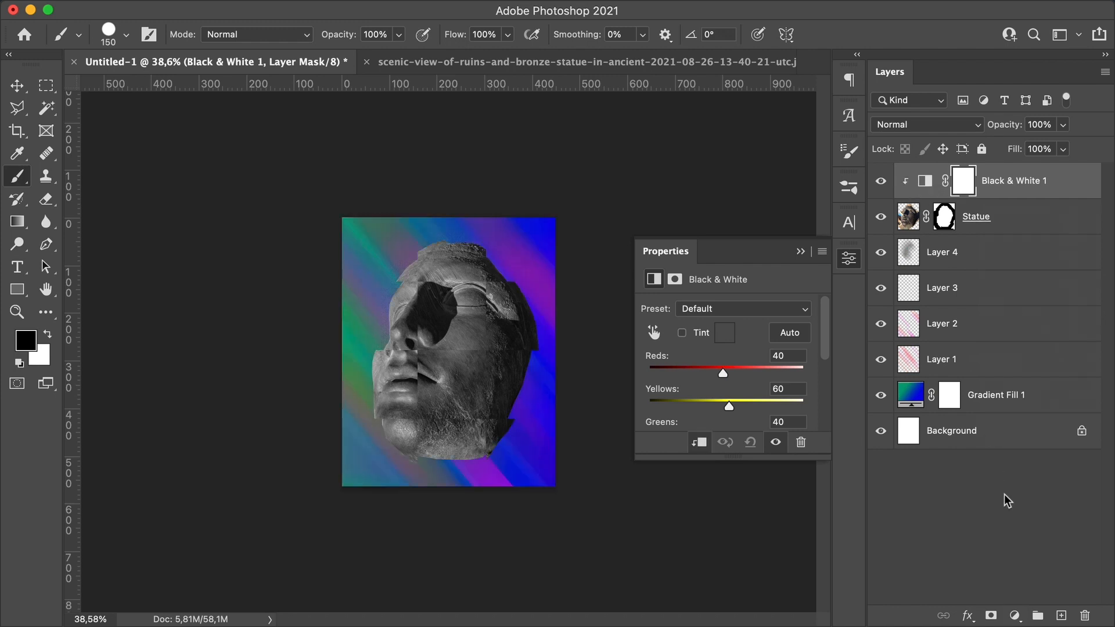
# Step: Add a Brightness/Contrast adjustment layer above and raise the contrast
pyautogui.click(1016, 614)
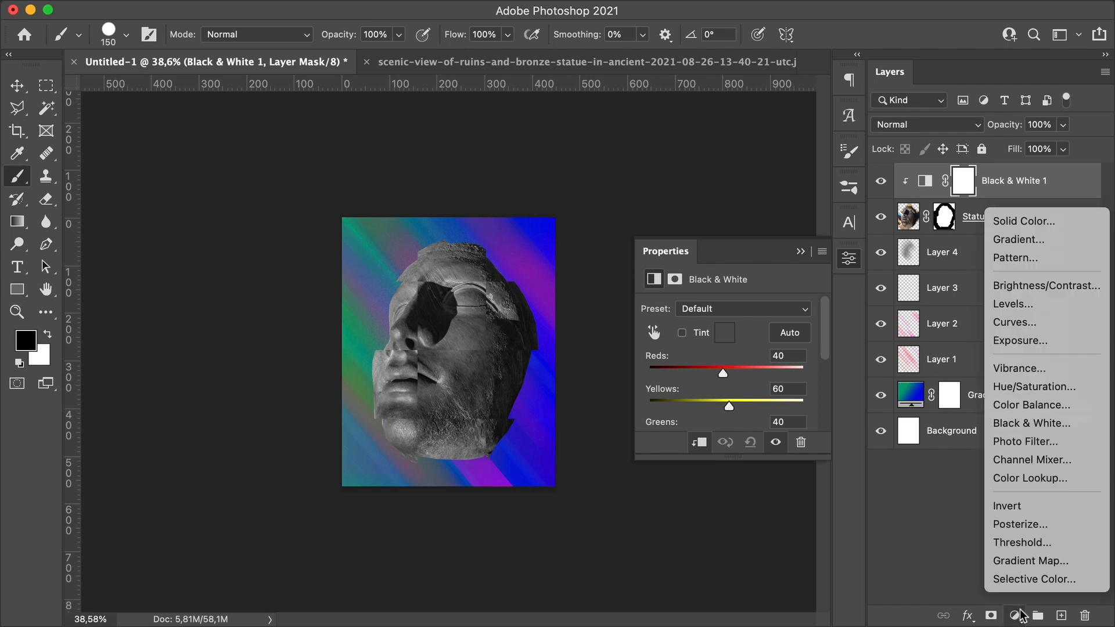
pyautogui.click(1022, 285)
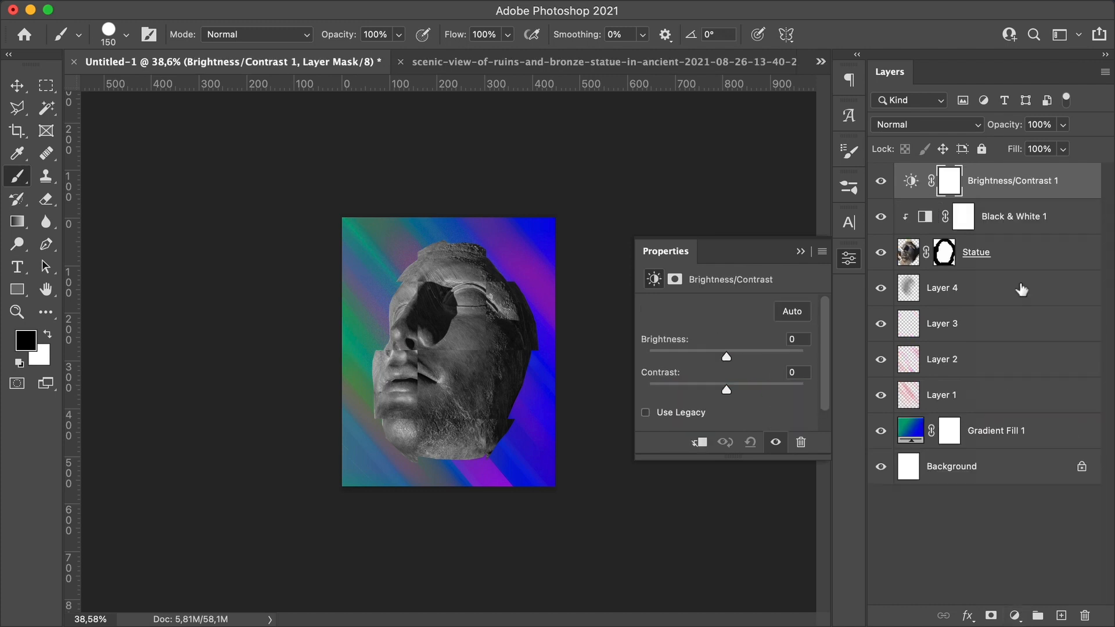
pyautogui.moveTo(726, 391); pyautogui.dragTo(737, 355)
pyautogui.click(849, 258)
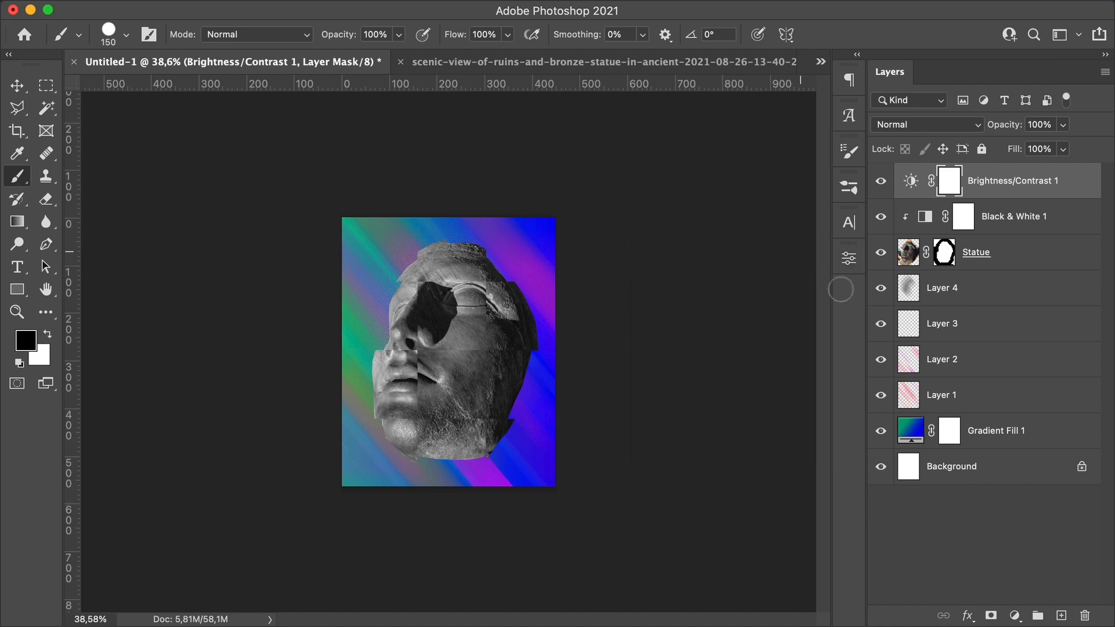
# Step: Free-transform Layer 4, enlarging it slightly toward the poster's upper right corner
pyautogui.click(1008, 296)
pyautogui.hotkey('ctrl', 't')
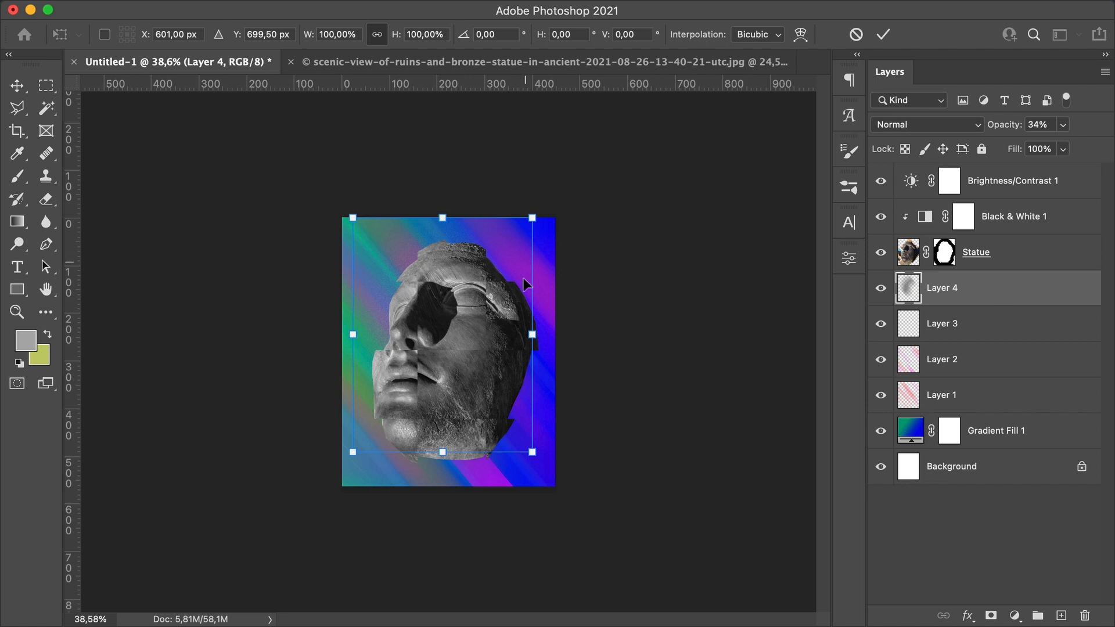
pyautogui.moveTo(532, 218); pyautogui.dragTo(540, 209)
pyautogui.press('Return')
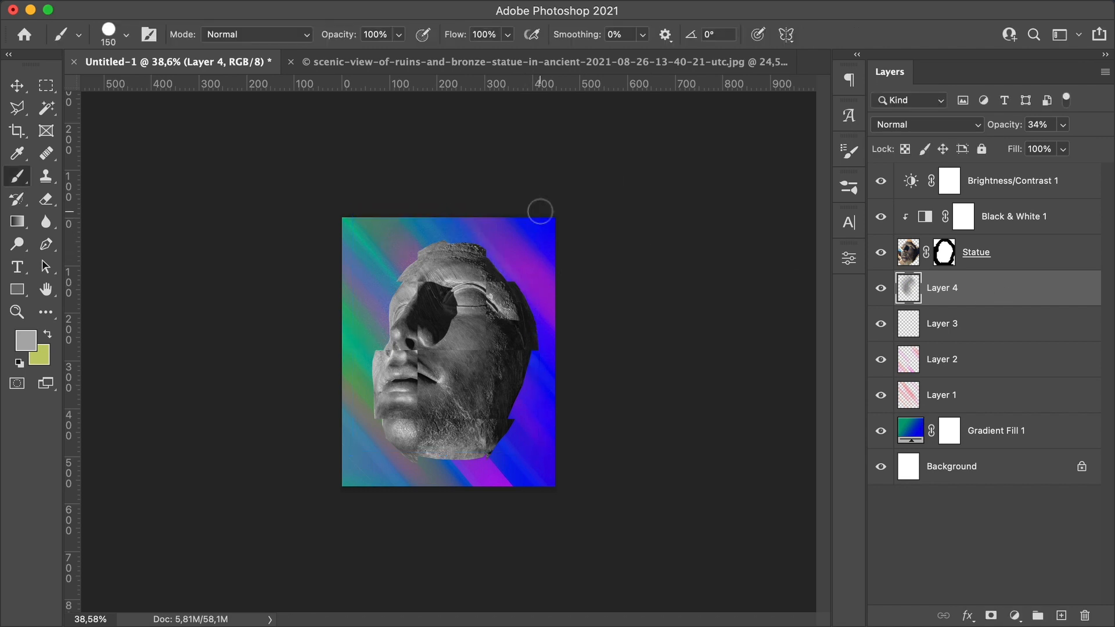
pyautogui.press('Return')
# Step: Draw a text box at the poster's upper left and type SHADES OF ELECTRO FESTIVAL
pyautogui.press('t')
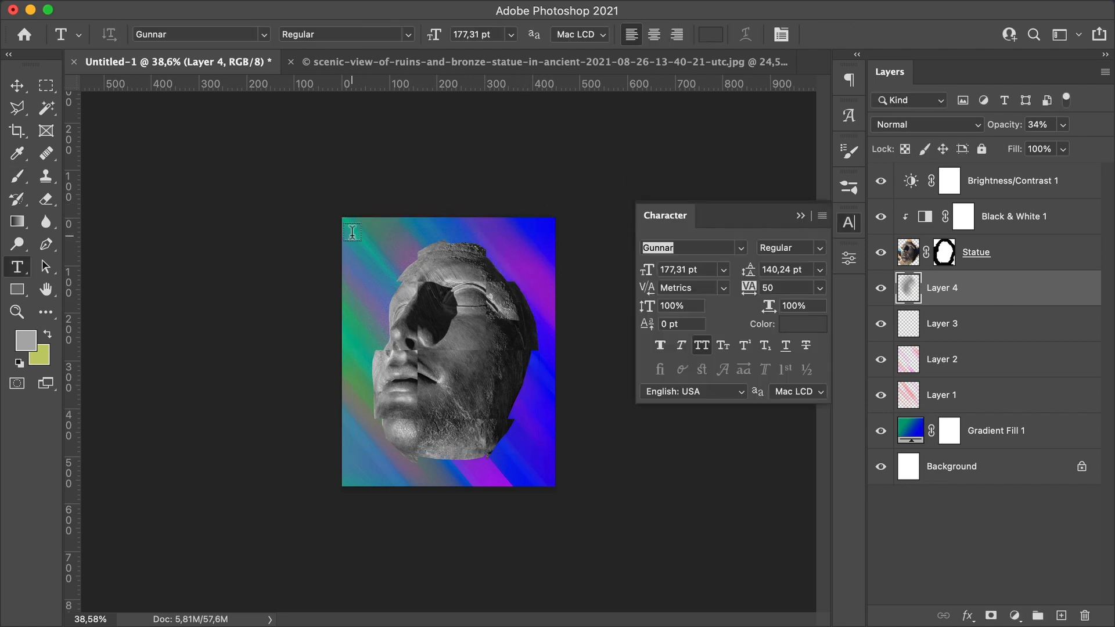
pyautogui.moveTo(352, 233); pyautogui.dragTo(492, 344)
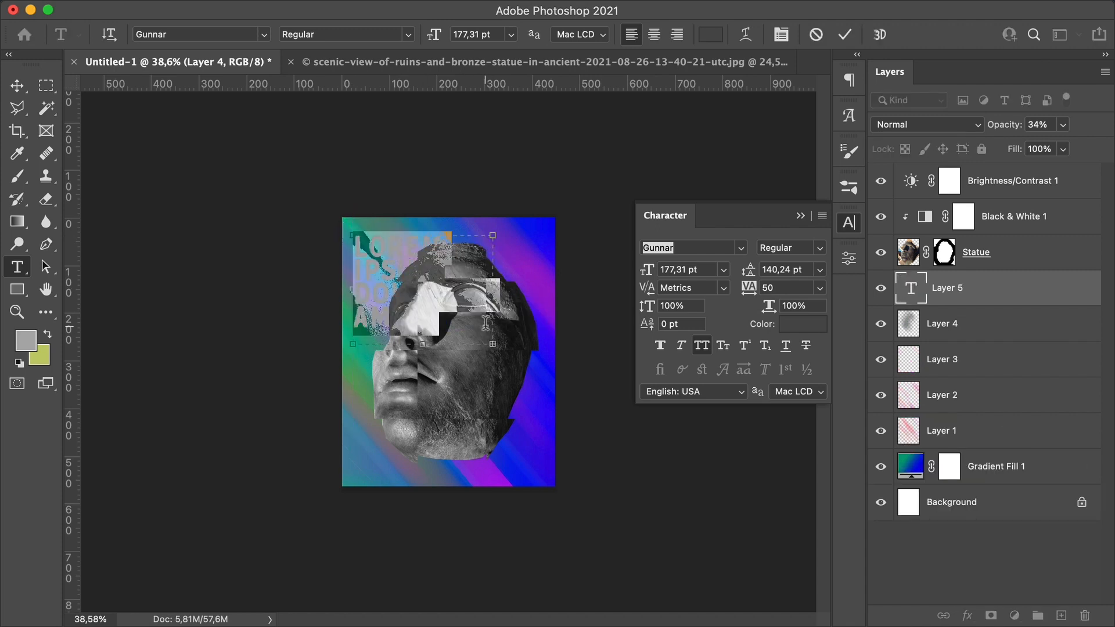
pyautogui.write('SHADES OF ELECTRONIC FESTI')
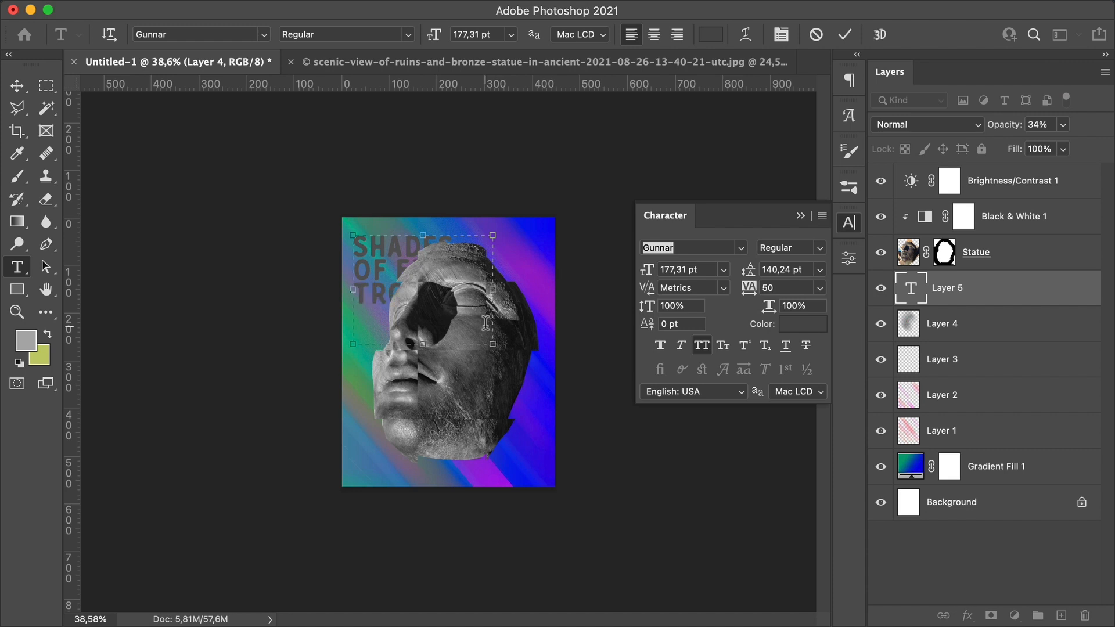
pyautogui.write('VAL')
pyautogui.moveTo(540, 294); pyautogui.dragTo(539, 293)
pyautogui.click(1039, 295)
pyautogui.press('v')
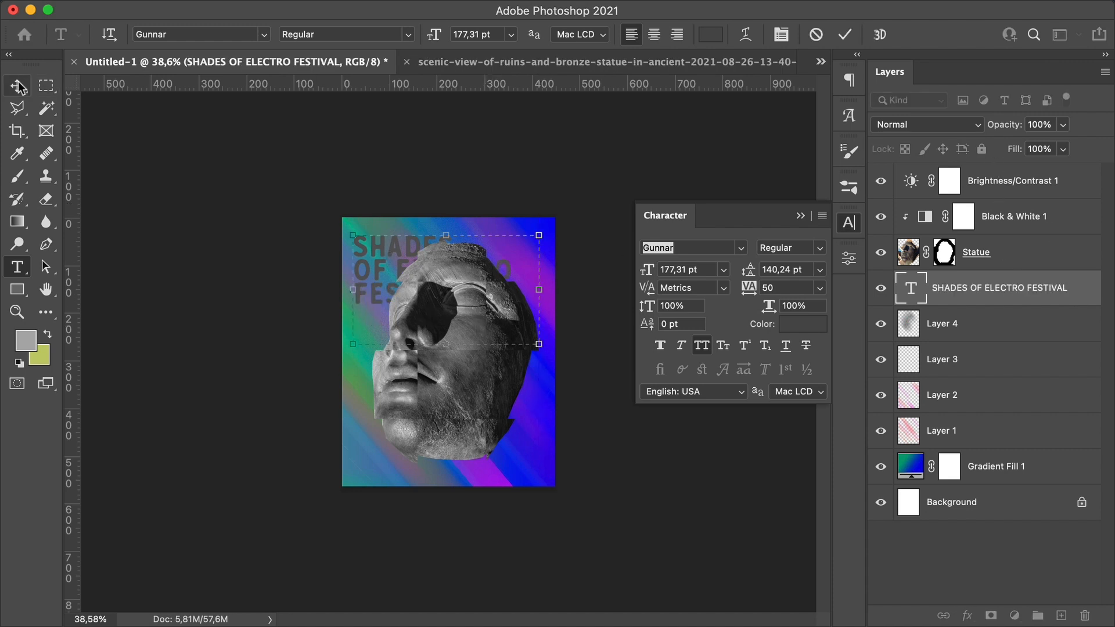
# Step: Move the text layer to the top of the layer stack and set its font to Space Odyssey
pyautogui.moveTo(997, 287); pyautogui.dragTo(910, 185)
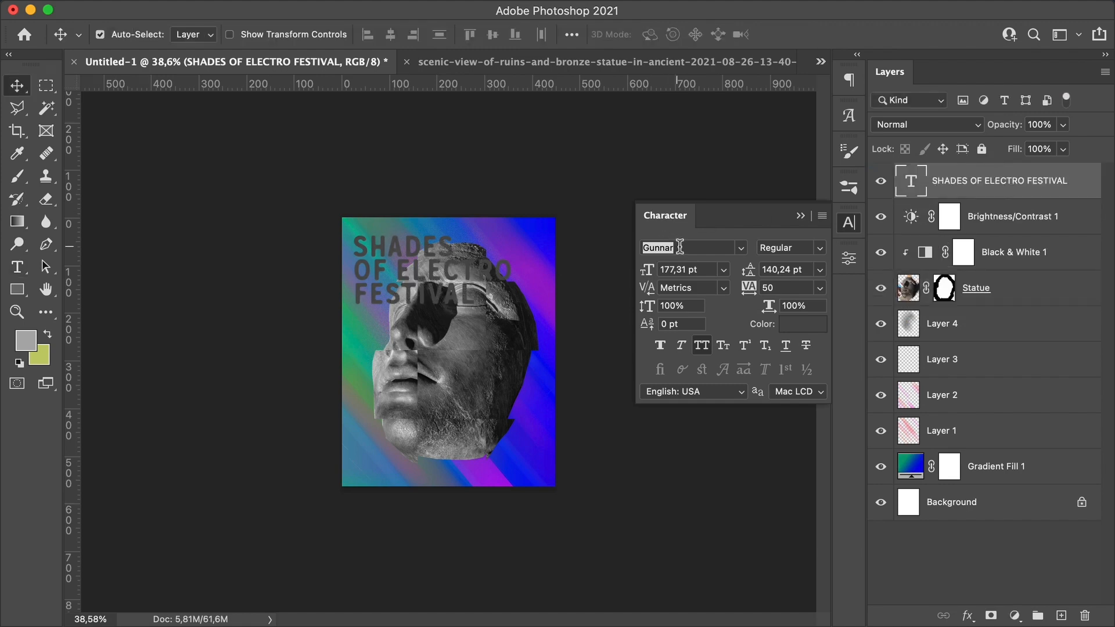
pyautogui.click(682, 247)
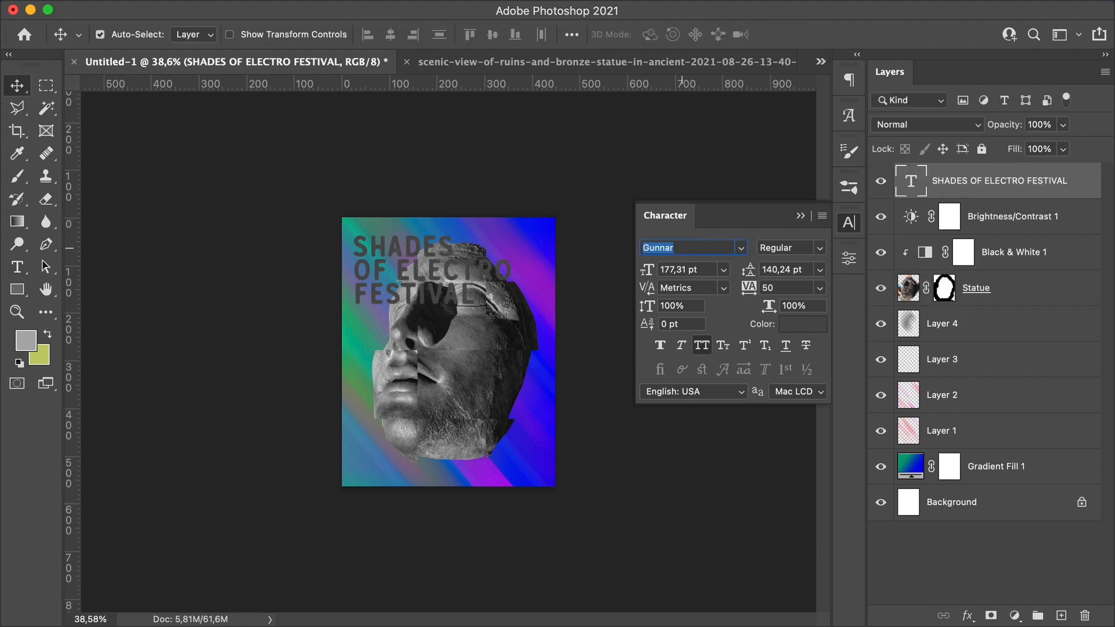
pyautogui.write('SPACE')
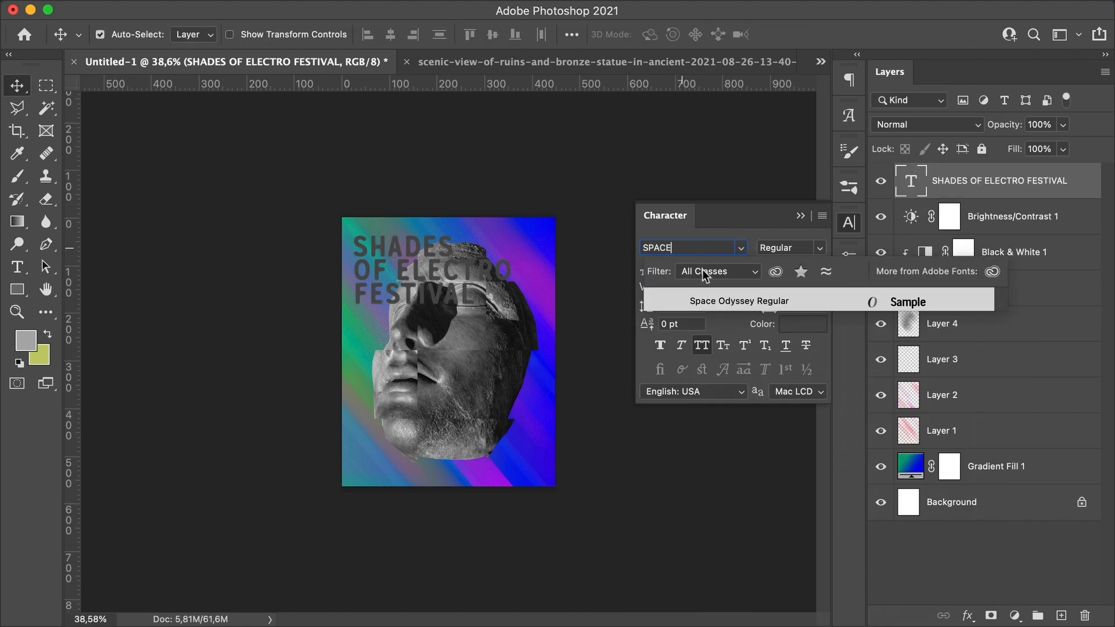
pyautogui.click(704, 302)
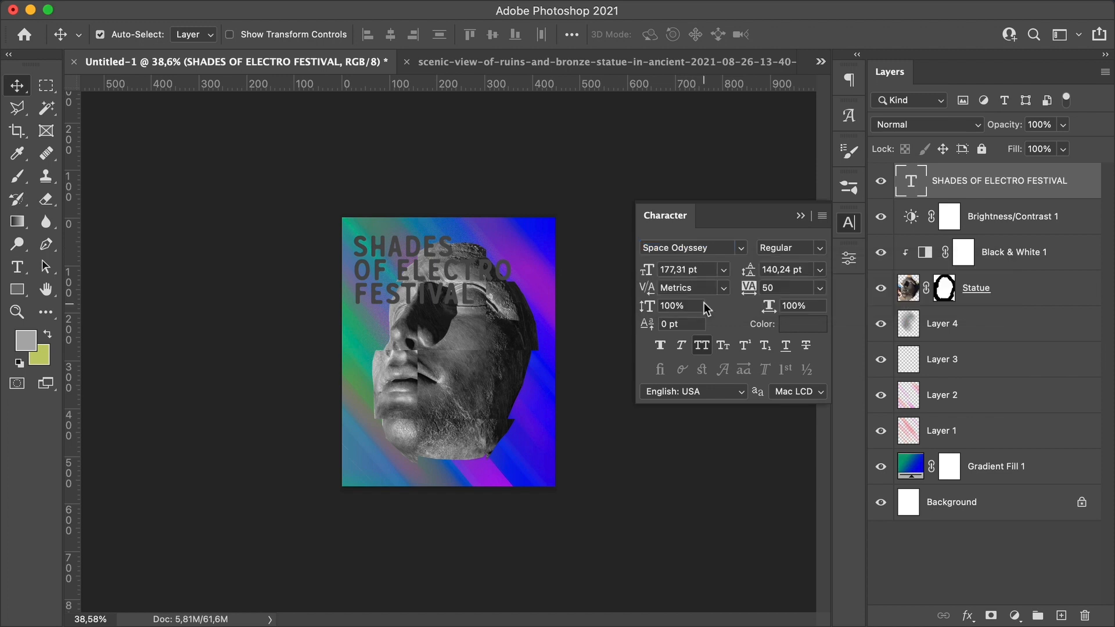
# Step: Select the H in SHADES and swap it for its wide alternate glyph from the Glyphs panel
pyautogui.click(849, 114)
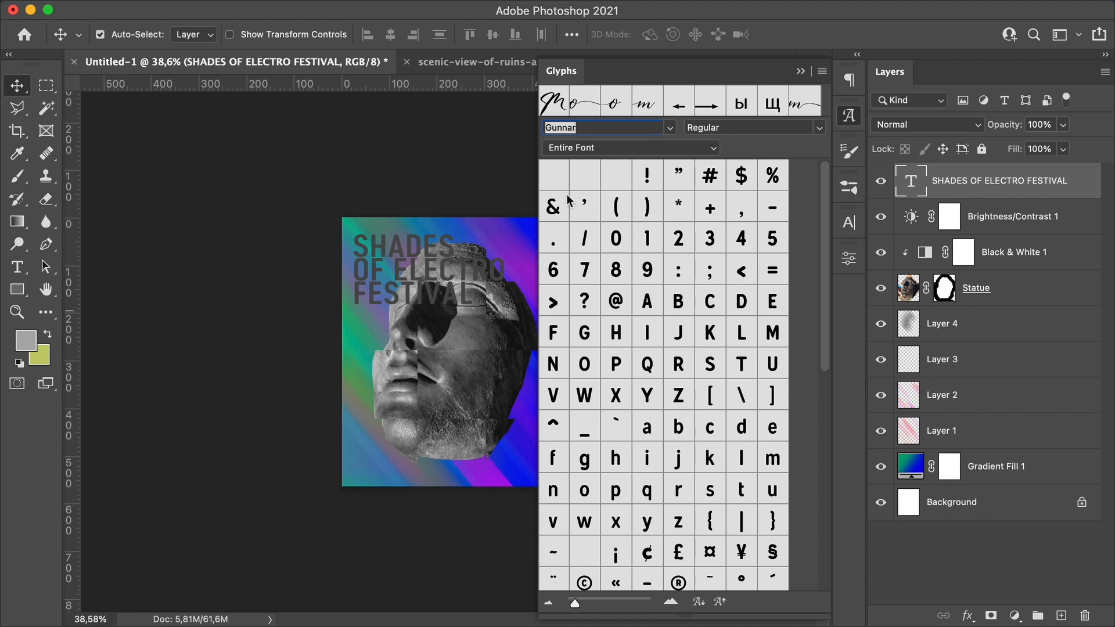
pyautogui.doubleClick(910, 181)
pyautogui.scroll(-12, 667, 465)
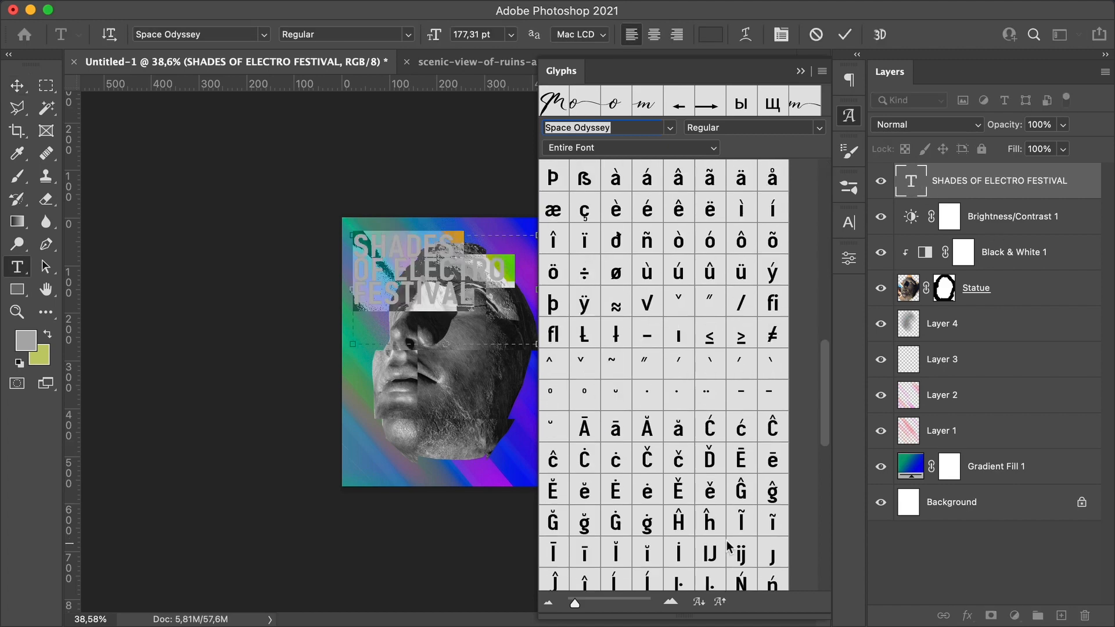
pyautogui.scroll(-1, 731, 546)
pyautogui.click(398, 275)
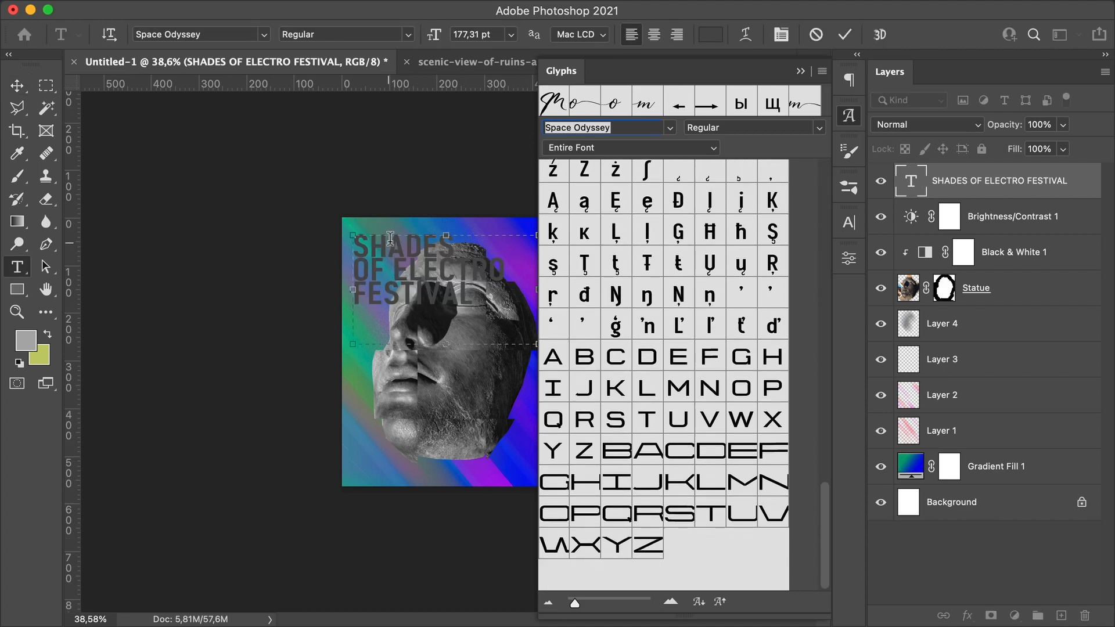
pyautogui.moveTo(370, 241); pyautogui.dragTo(388, 242)
pyautogui.click(558, 148)
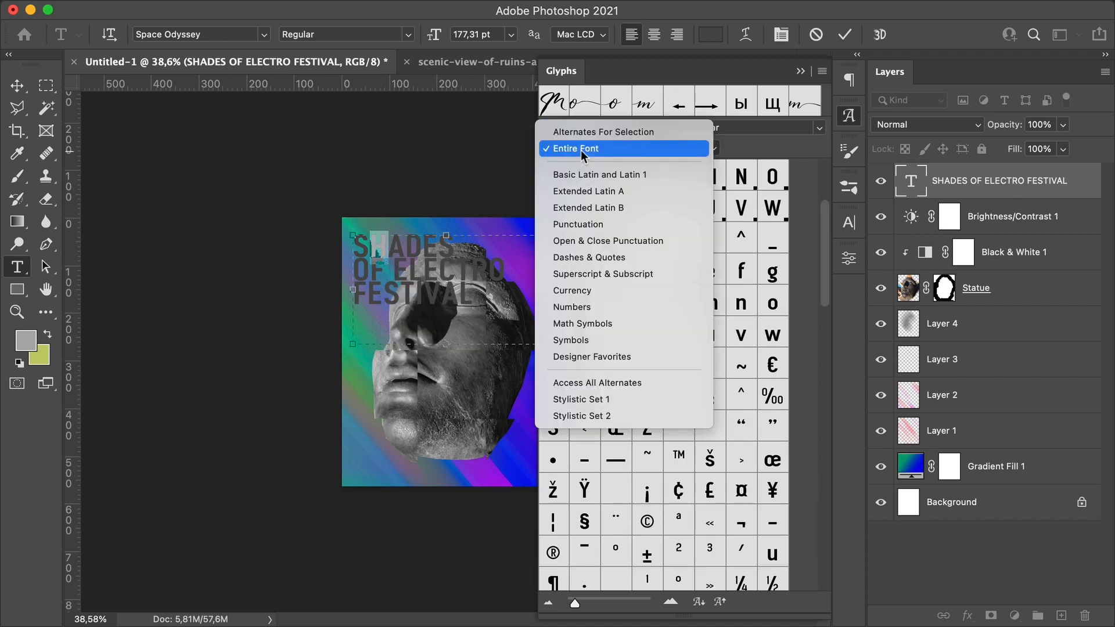
pyautogui.click(598, 131)
pyautogui.doubleClick(620, 182)
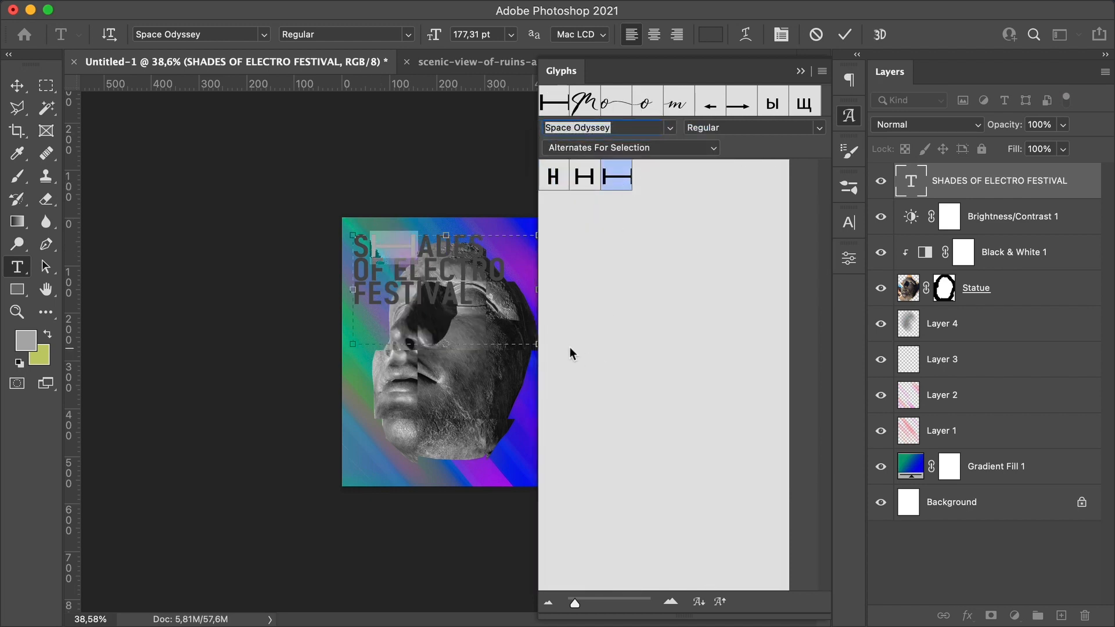
# Step: Replace the E in SHADES with its wide alternate glyph
pyautogui.click(475, 265)
pyautogui.moveTo(473, 242); pyautogui.dragTo(456, 243)
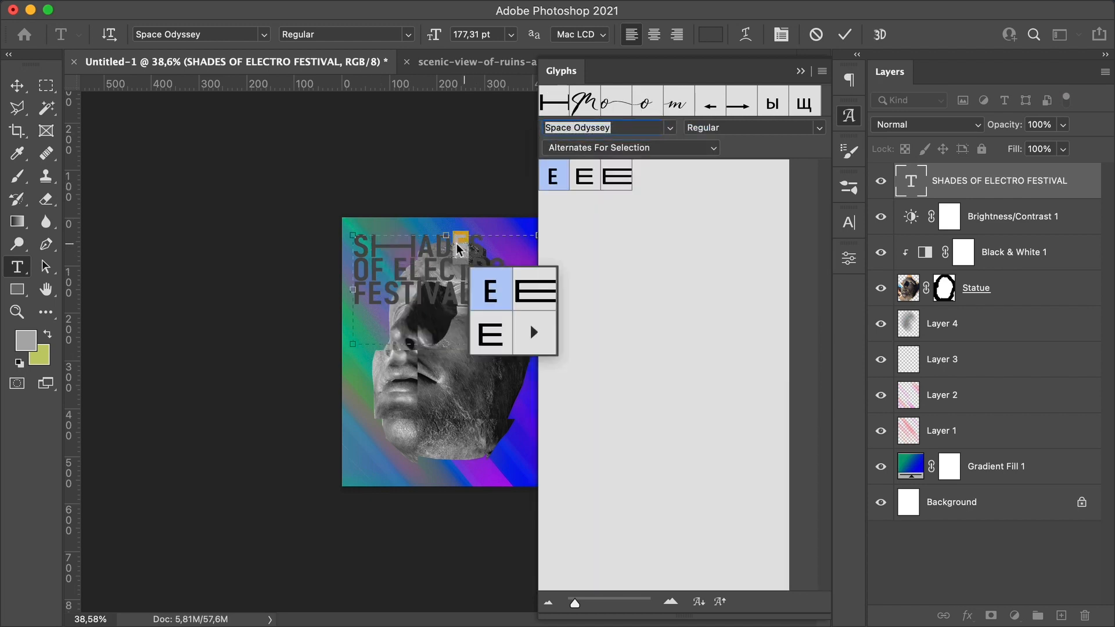
pyautogui.doubleClick(625, 174)
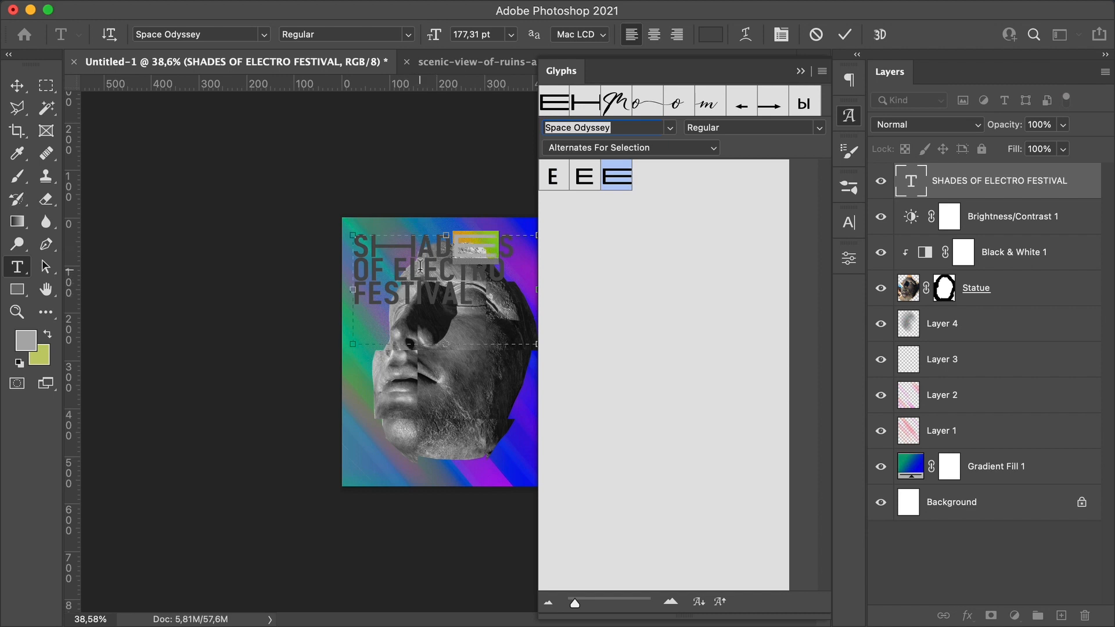
# Step: Swap the C and T in ELECTRO for wide alternate glyphs
pyautogui.moveTo(420, 267); pyautogui.dragTo(488, 265)
pyautogui.doubleClick(627, 183)
pyautogui.doubleClick(616, 176)
# Step: Replace the O in OF with its wide alternate glyph
pyautogui.moveTo(368, 270); pyautogui.dragTo(356, 271)
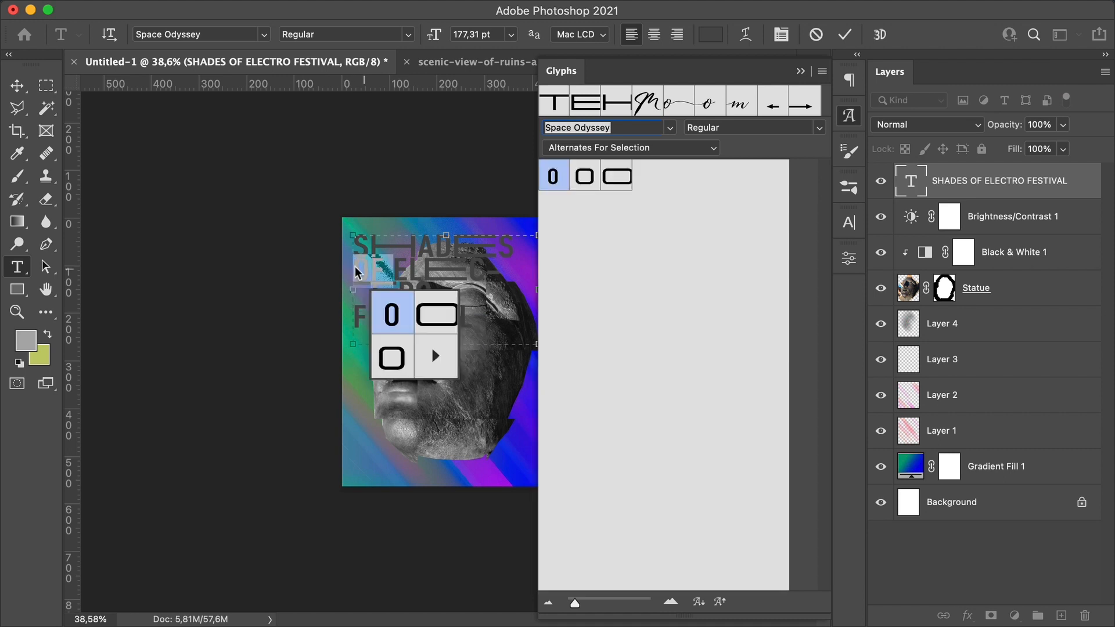
pyautogui.doubleClick(584, 176)
pyautogui.click(450, 283)
# Step: Replace the F in FESTIVAL with its wide alternate glyph and close the Glyphs panel
pyautogui.moveTo(382, 323); pyautogui.dragTo(368, 317)
pyautogui.doubleClick(615, 176)
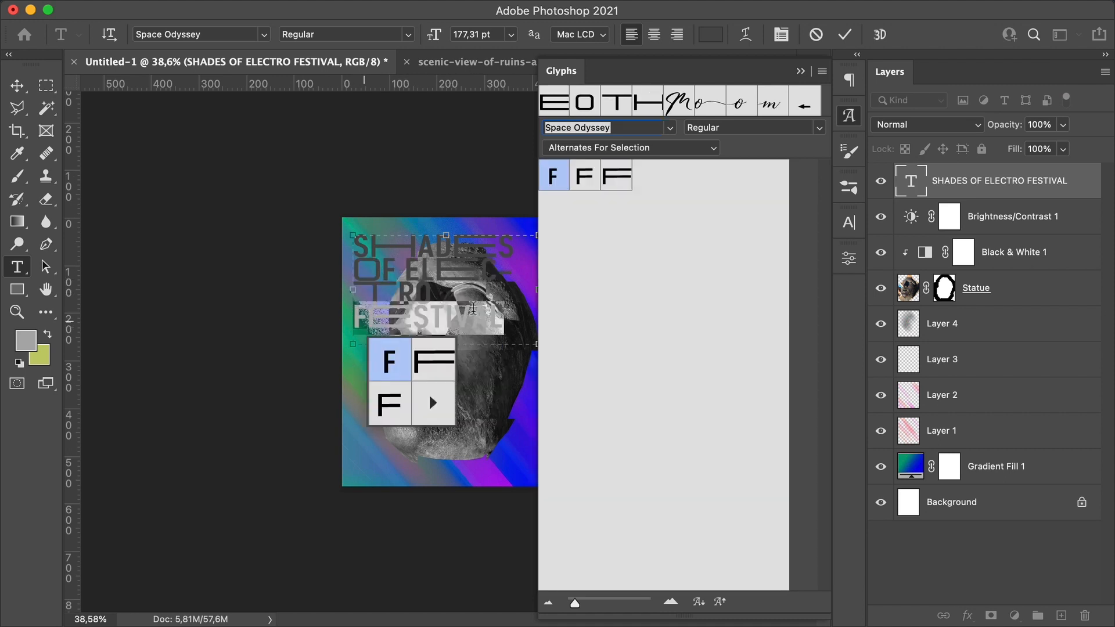
pyautogui.click(800, 71)
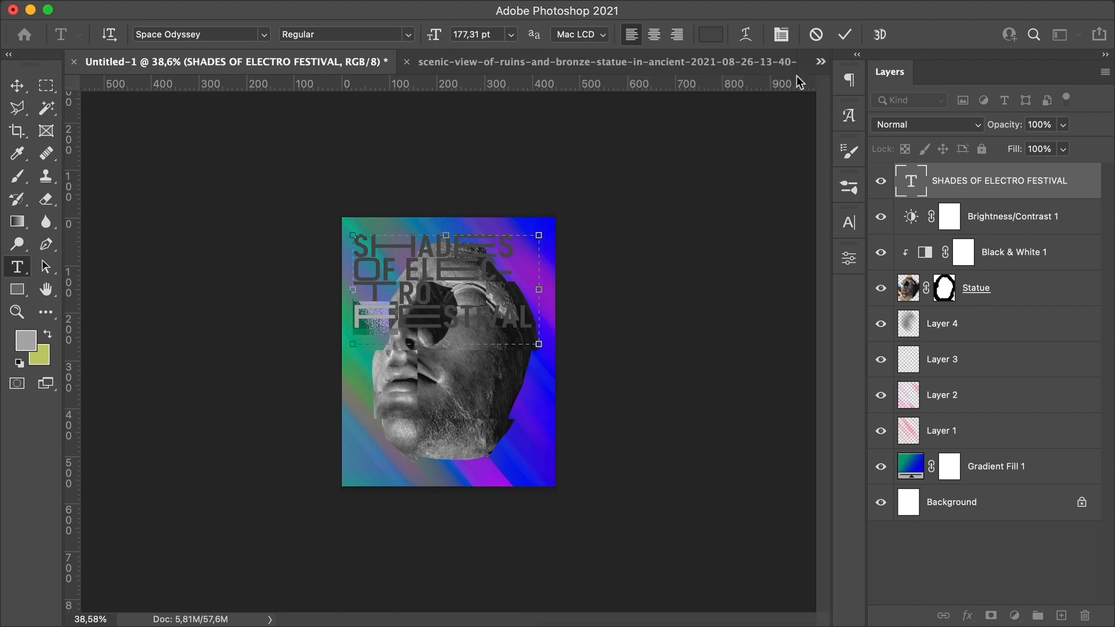
# Step: Widen the title's text box toward the poster's right edge
pyautogui.moveTo(539, 289); pyautogui.dragTo(609, 281)
pyautogui.click(16, 86)
# Step: Set the title text colour to black
pyautogui.doubleClick(508, 267)
pyautogui.click(710, 34)
pyautogui.moveTo(256, 401); pyautogui.dragTo(210, 433)
pyautogui.moveTo(454, 409); pyautogui.dragTo(453, 433)
pyautogui.click(609, 199)
pyautogui.click(579, 347)
pyautogui.click(15, 86)
# Step: Free-transform the title text, scaling it down to about 72%
pyautogui.hotkey('ctrl', 't')
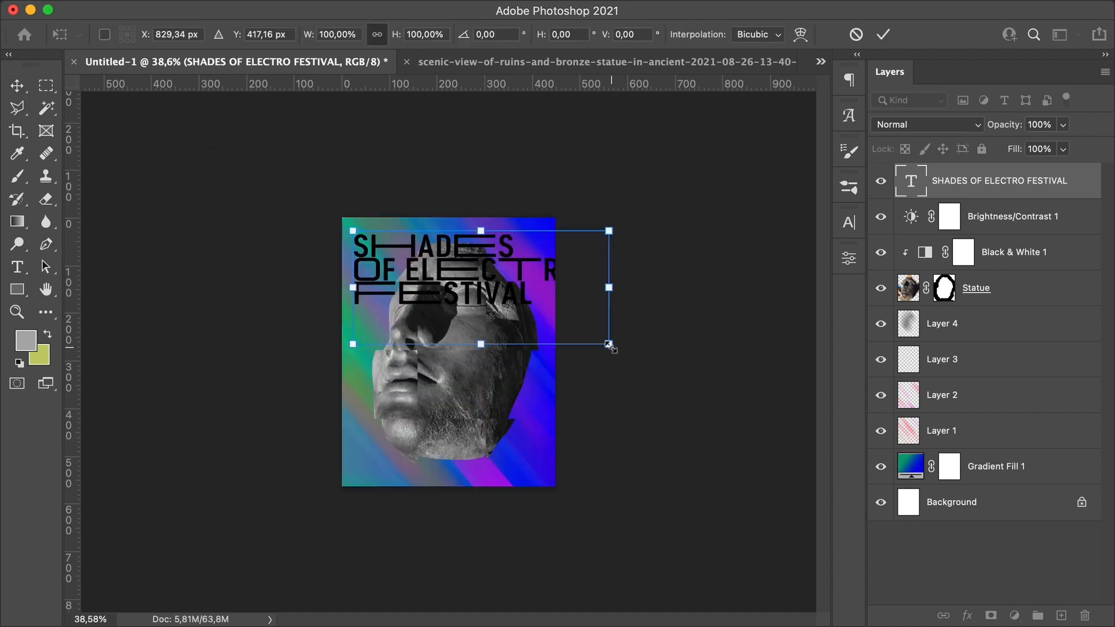
pyautogui.moveTo(608, 343); pyautogui.dragTo(539, 317)
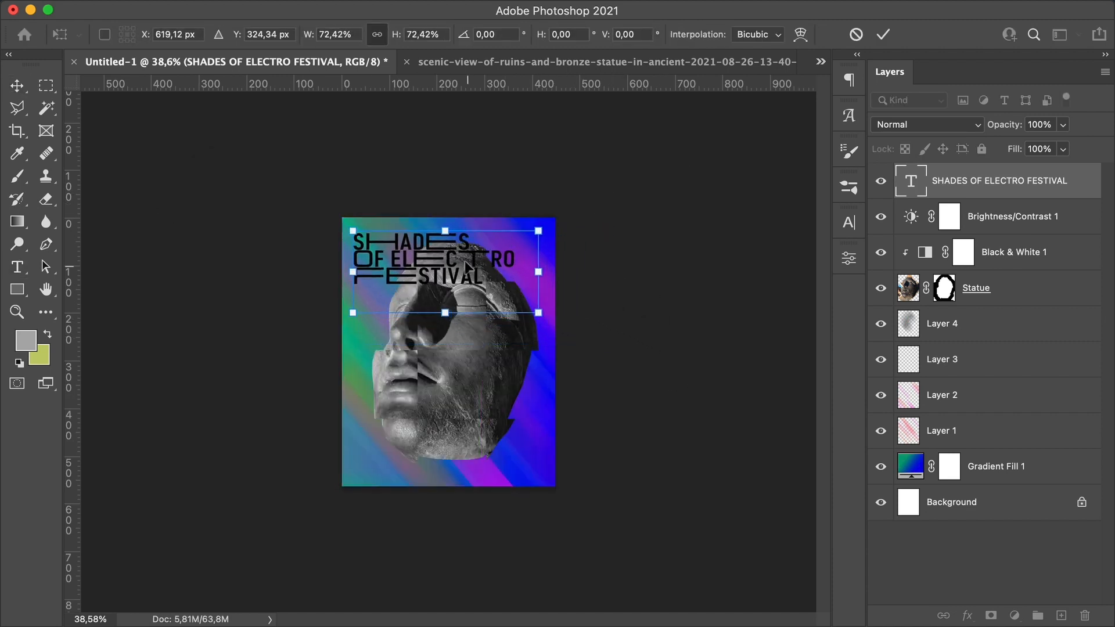
pyautogui.press('Return')
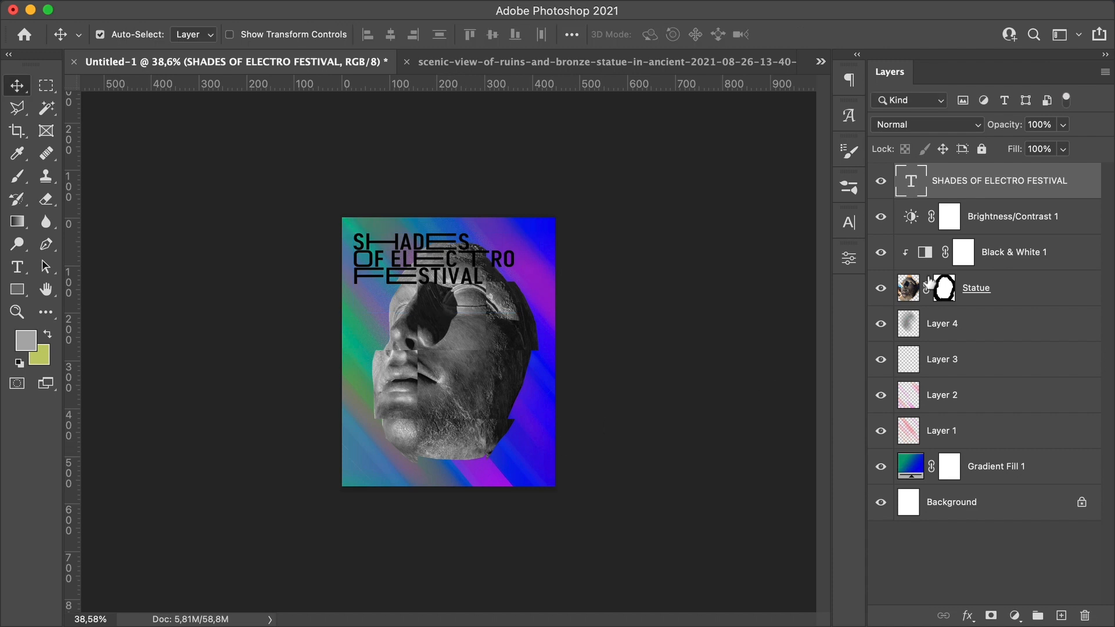
# Step: Raise the brightness of the Brightness/Contrast adjustment layer
pyautogui.click(987, 218)
pyautogui.doubleClick(911, 216)
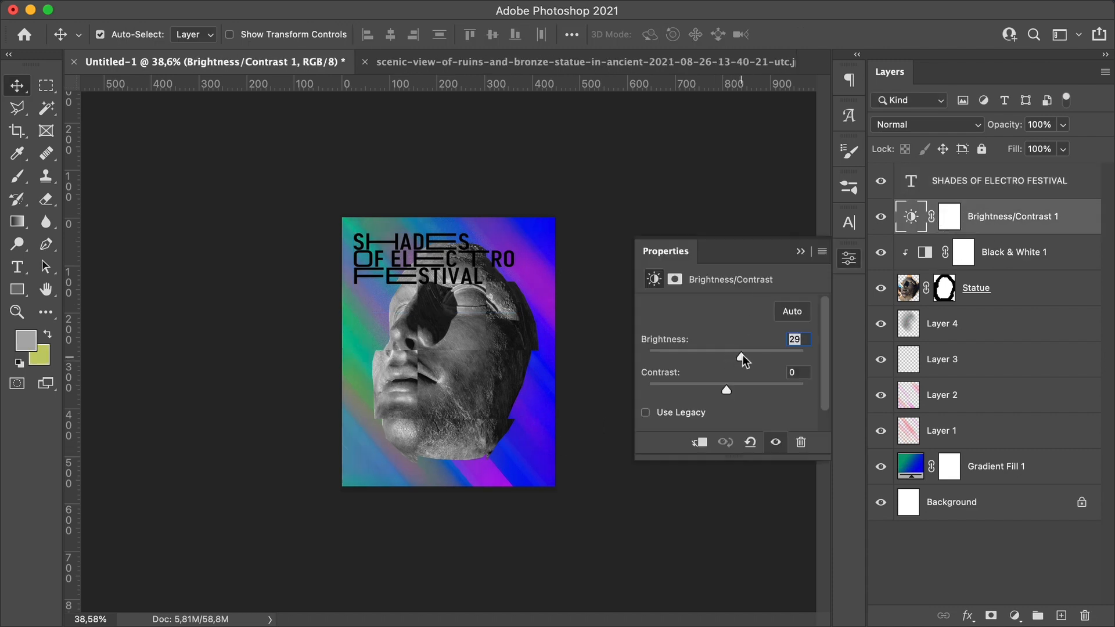
pyautogui.moveTo(737, 357); pyautogui.dragTo(756, 357)
pyautogui.click(801, 251)
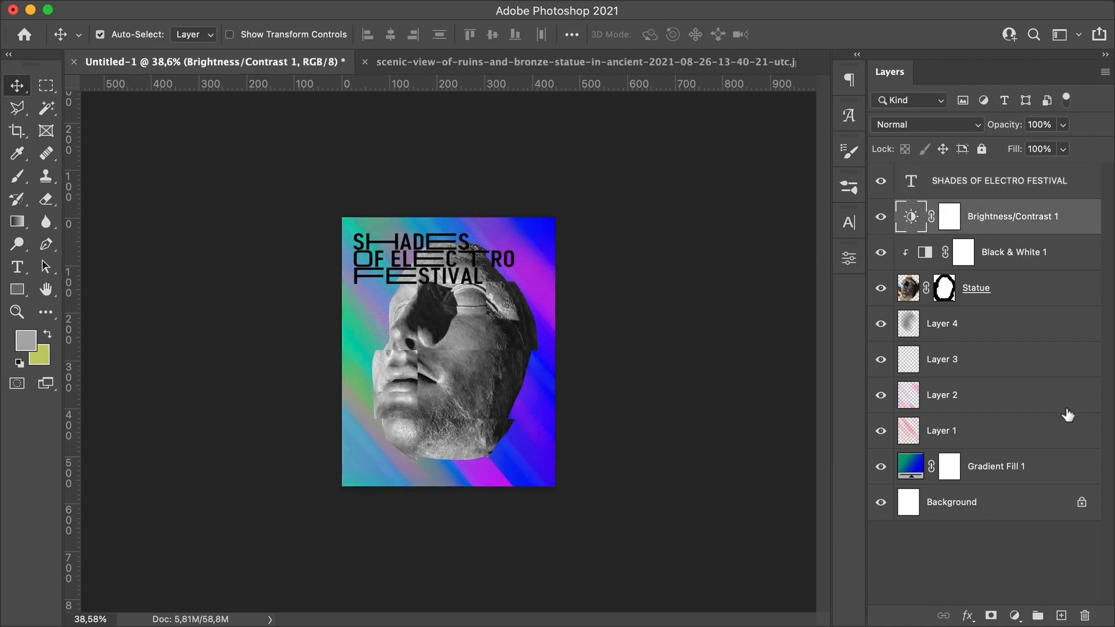
# Step: Change the title text colour to white
pyautogui.doubleClick(911, 181)
pyautogui.click(704, 39)
pyautogui.moveTo(262, 246); pyautogui.dragTo(436, 207)
pyautogui.click(455, 207)
pyautogui.click(609, 198)
pyautogui.click(15, 86)
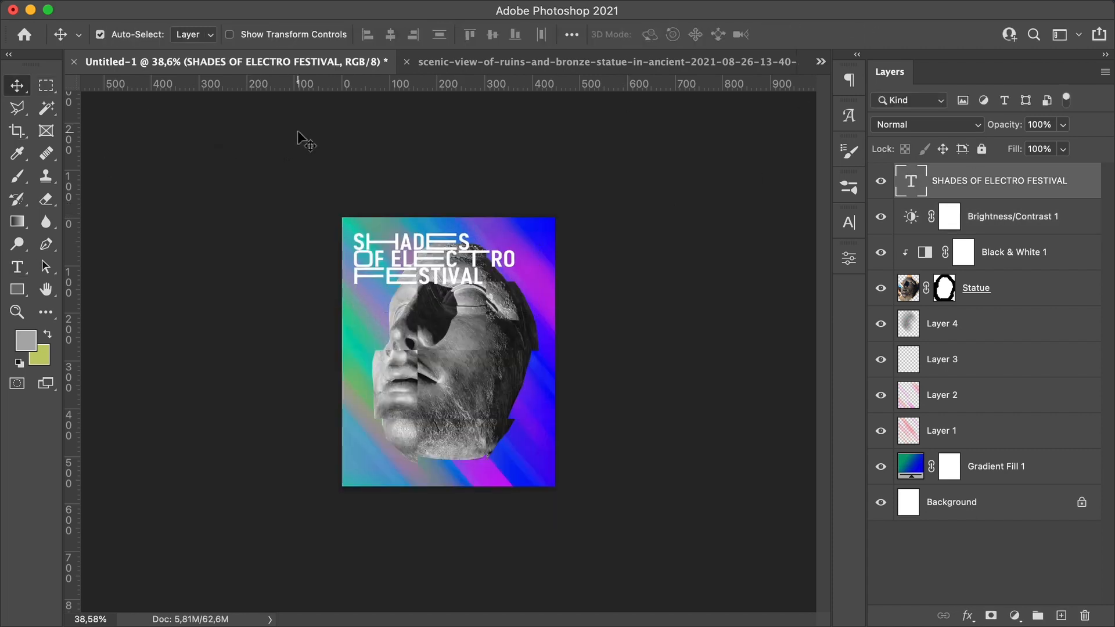
# Step: Nudge the title text up and to the left
pyautogui.hotkey('shift', 'Left')
pyautogui.hotkey('shift', 'Up')
pyautogui.hotkey('shift', 'Up')
pyautogui.hotkey('shift', 'Left')
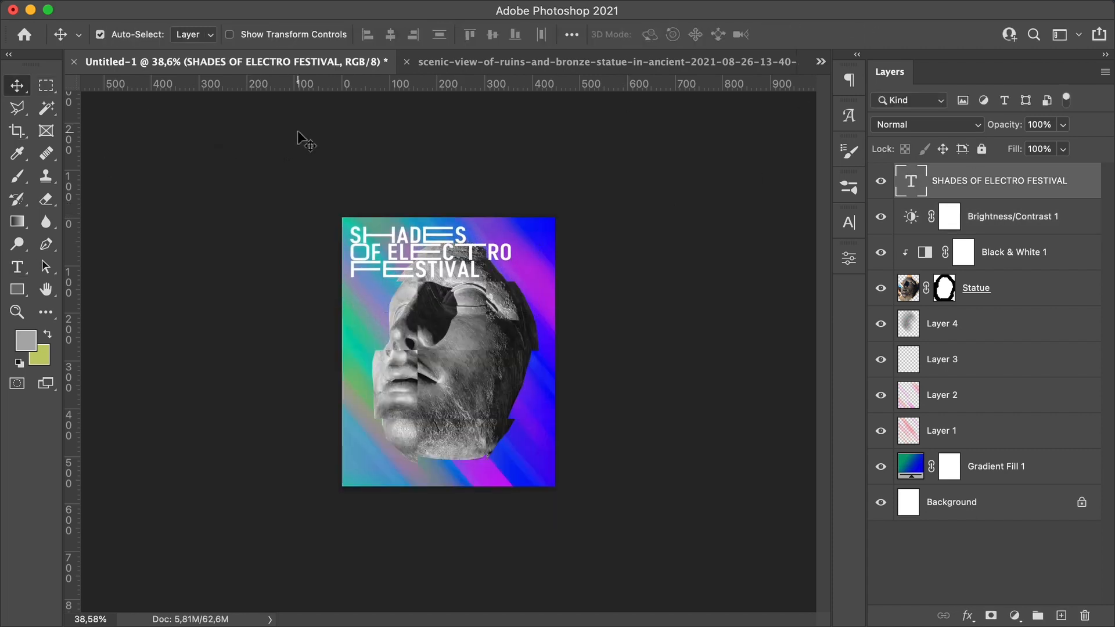
# Step: Set the title's leading to 110 pt
pyautogui.doubleClick(912, 181)
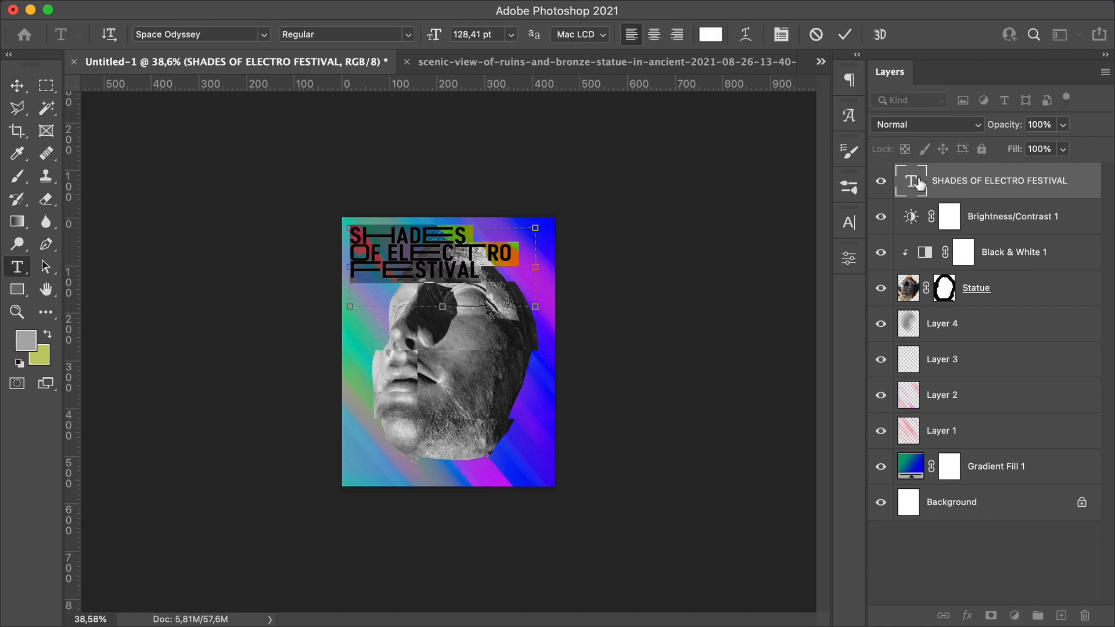
pyautogui.click(849, 222)
pyautogui.click(801, 269)
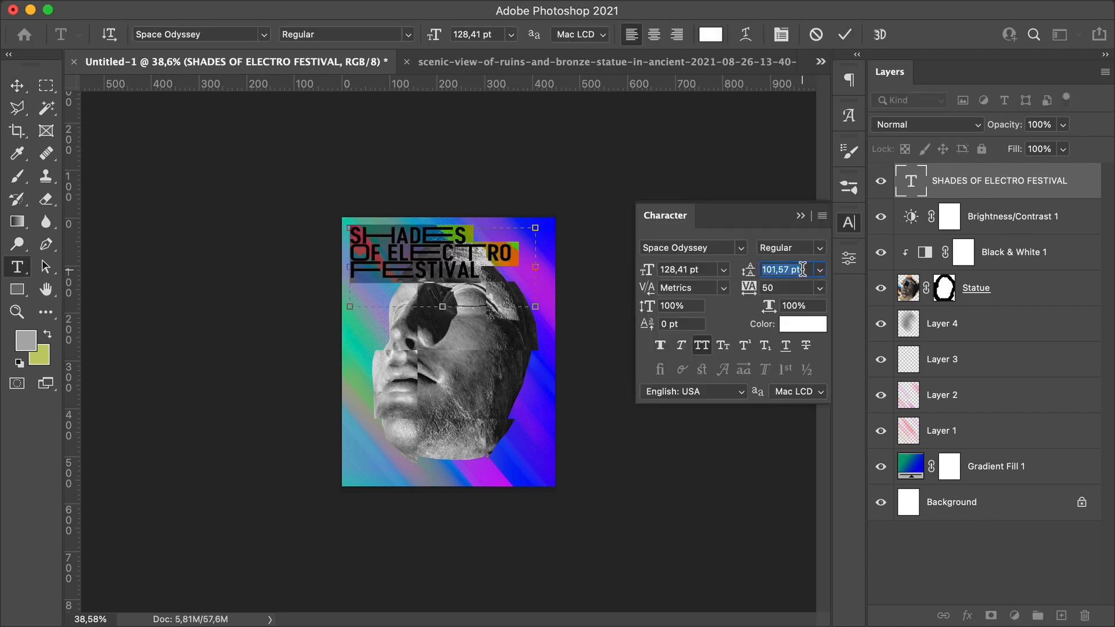
pyautogui.write('110')
pyautogui.press('Return')
pyautogui.click(18, 85)
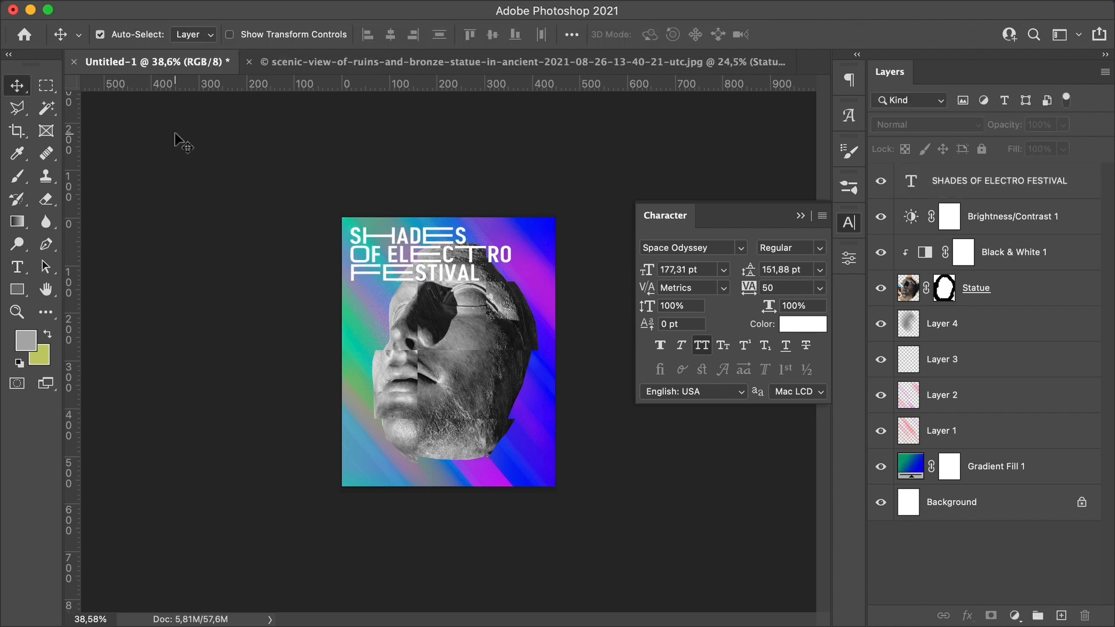
pyautogui.click(800, 214)
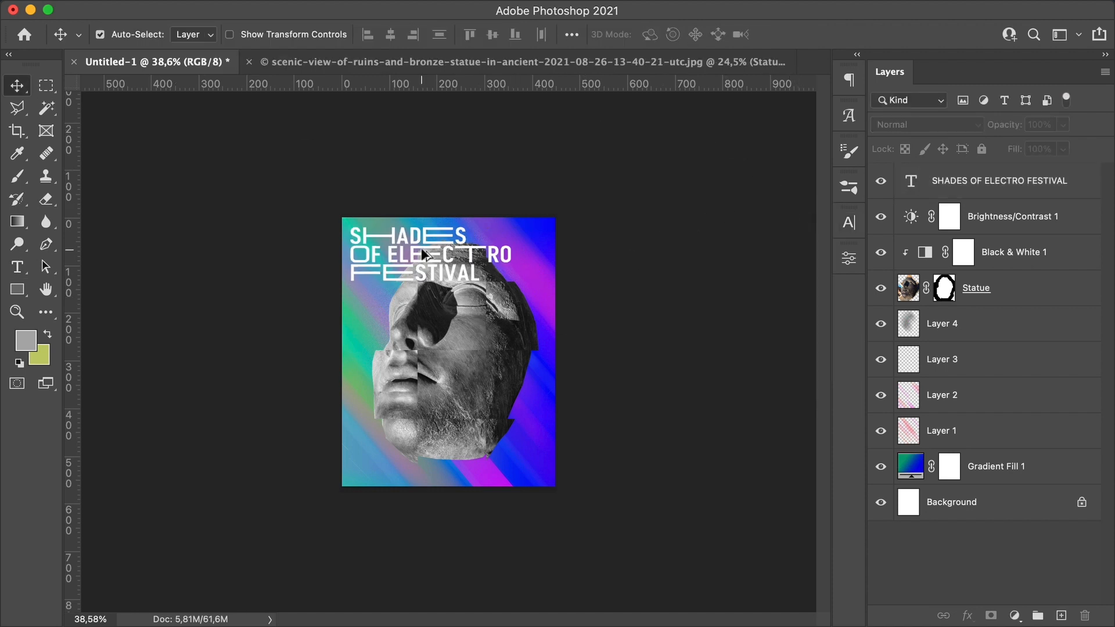
# Step: Duplicate the title lower on the poster and retype it as BERKLEY DANCECLUB on two lines
pyautogui.moveTo(422, 251); pyautogui.dragTo(419, 403)
pyautogui.doubleClick(419, 402)
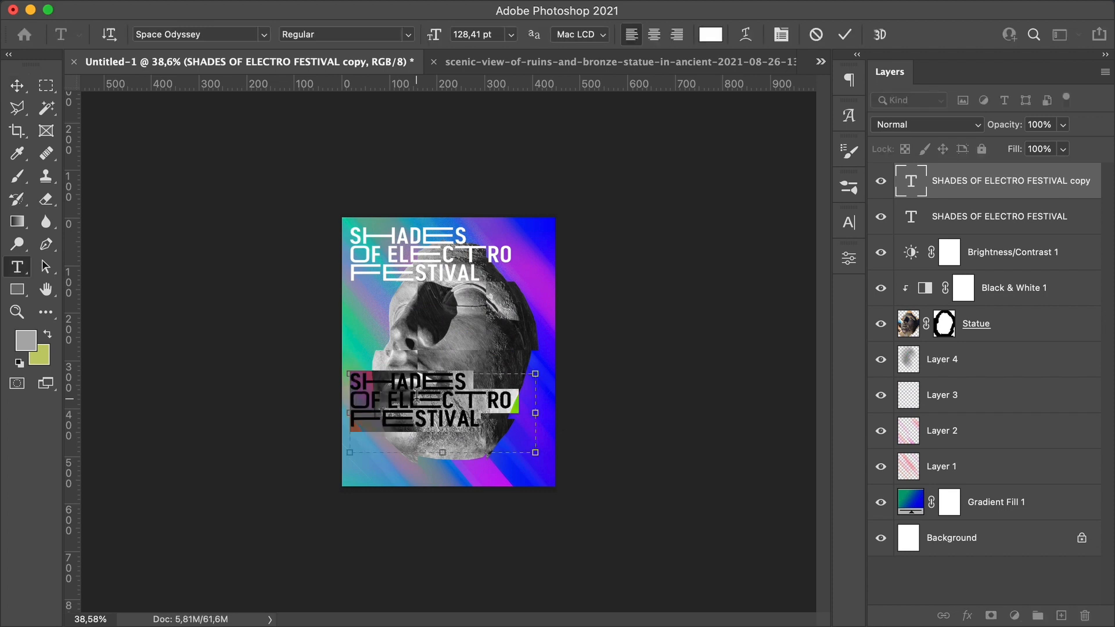
pyautogui.write('BERKLEY')
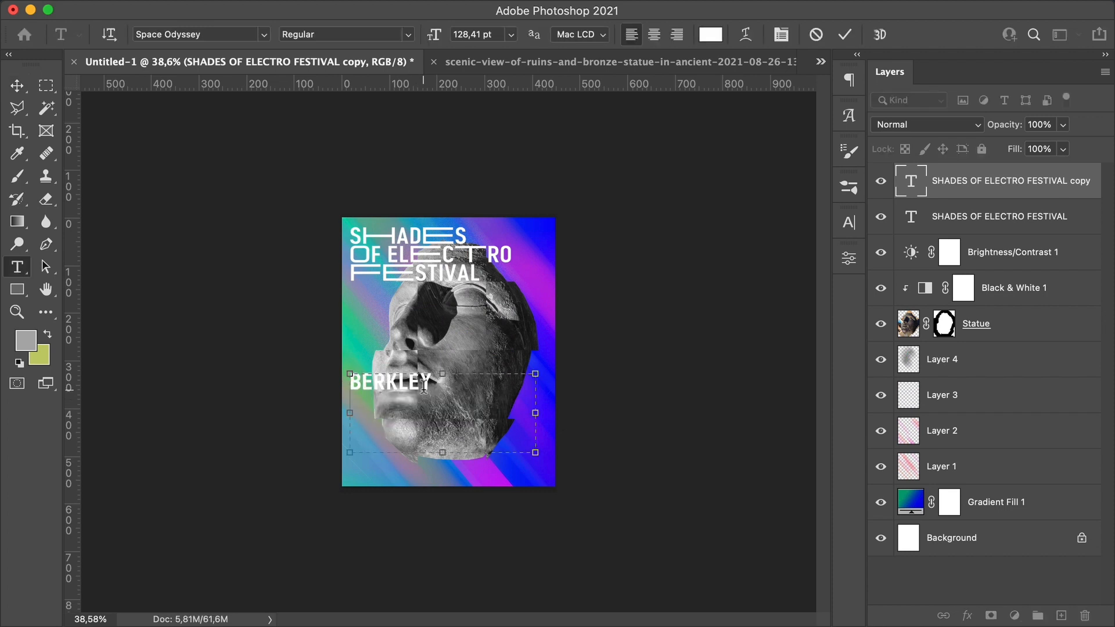
pyautogui.press('Return')
pyautogui.write('DANCECLUB')
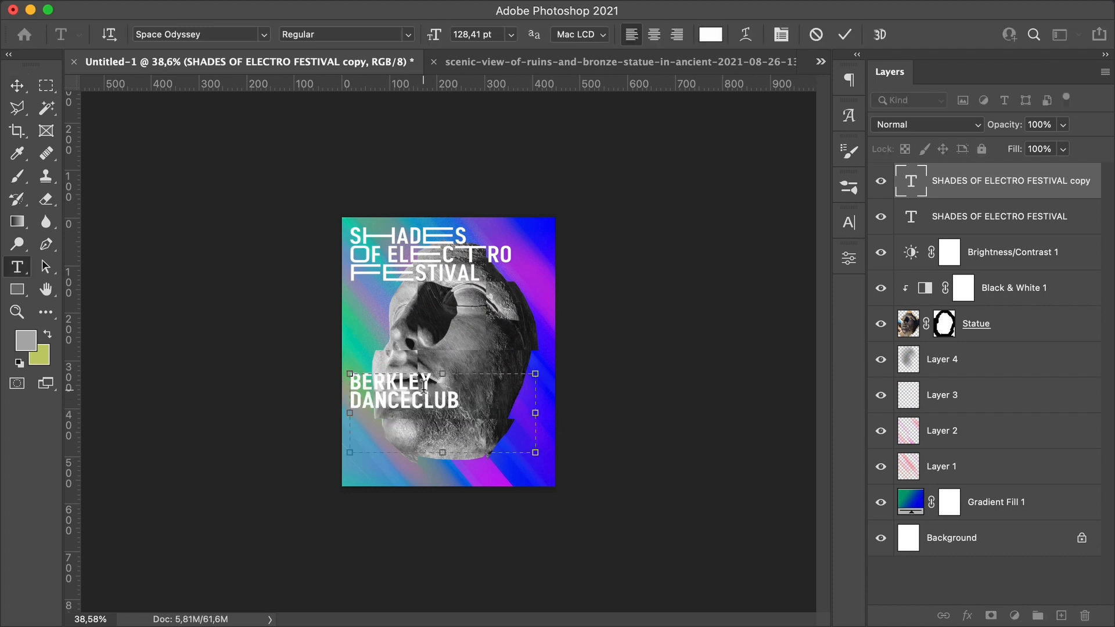
# Step: Swap several letters in BERKLEY DANCECLUB for wide alternate glyphs
pyautogui.moveTo(358, 381); pyautogui.dragTo(349, 381)
pyautogui.click(849, 115)
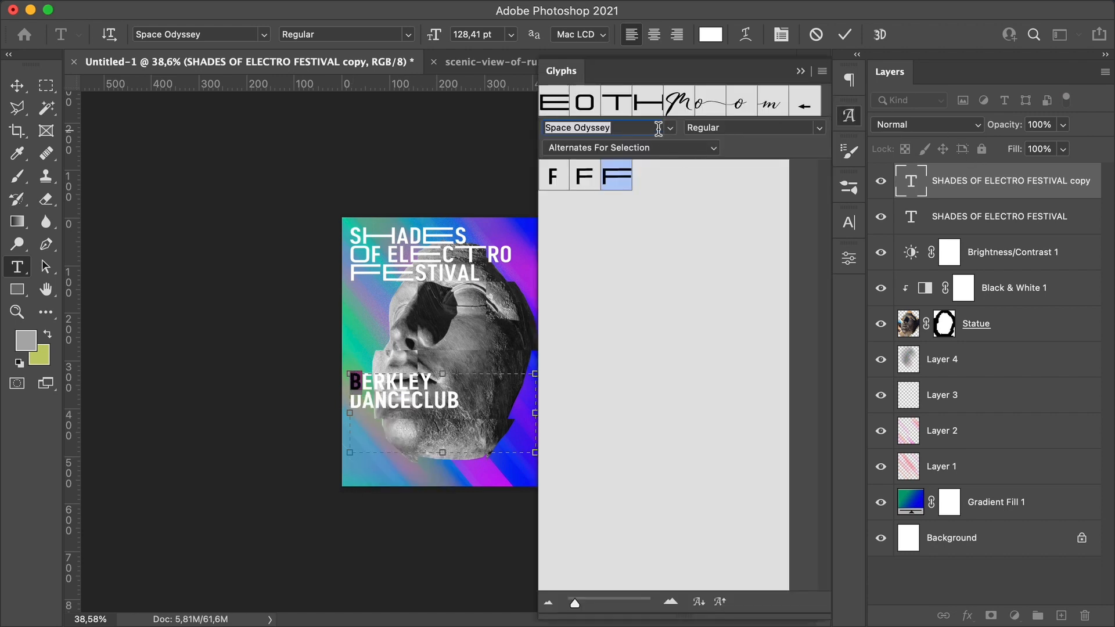
pyautogui.click(800, 71)
pyautogui.click(433, 421)
pyautogui.moveTo(431, 380); pyautogui.dragTo(443, 380)
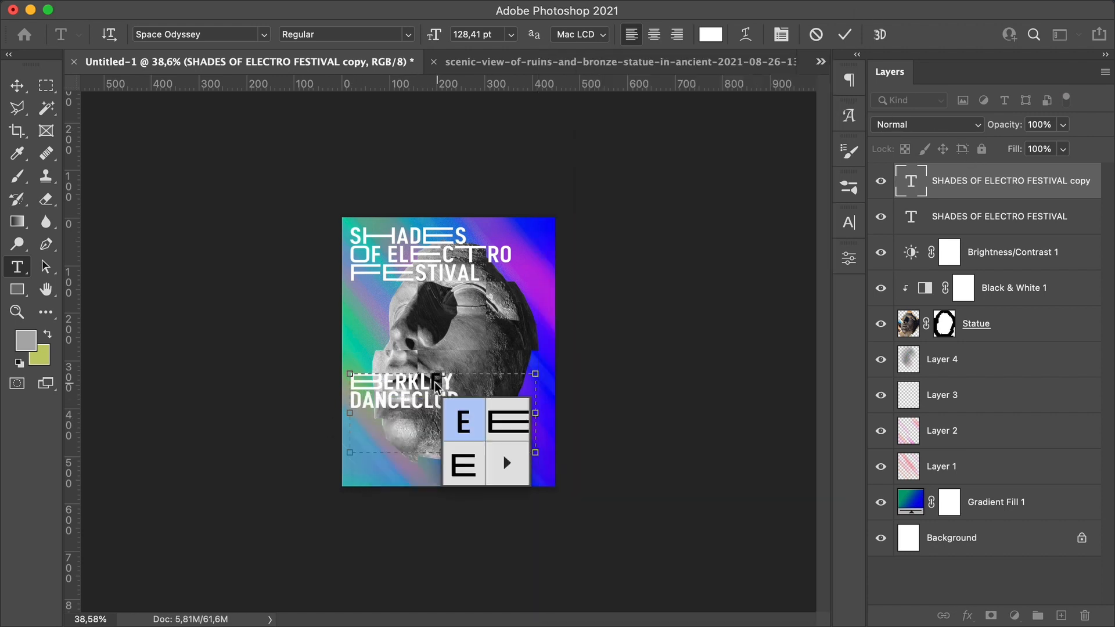
pyautogui.click(508, 421)
pyautogui.moveTo(364, 400); pyautogui.dragTo(445, 445)
pyautogui.click(433, 441)
pyautogui.click(469, 479)
# Step: Create a STAGES text layer below BERKLEY DANCECLUB
pyautogui.click(12, 85)
pyautogui.click(142, 241)
pyautogui.doubleClick(445, 446)
pyautogui.write('STAGES')
pyautogui.moveTo(534, 511); pyautogui.dragTo(420, 355)
pyautogui.click(407, 518)
pyautogui.click(431, 519)
# Step: Rotate the STAGES text to vertical and place it at the poster's lower left
pyautogui.click(17, 86)
pyautogui.press('super+t')
pyautogui.moveTo(398, 421); pyautogui.dragTo(366, 445)
pyautogui.moveTo(379, 509); pyautogui.dragTo(370, 479)
pyautogui.press('Return')
# Step: Scale down the vertical STAGES text and align it beside the stage lineup lines
pyautogui.press('z')
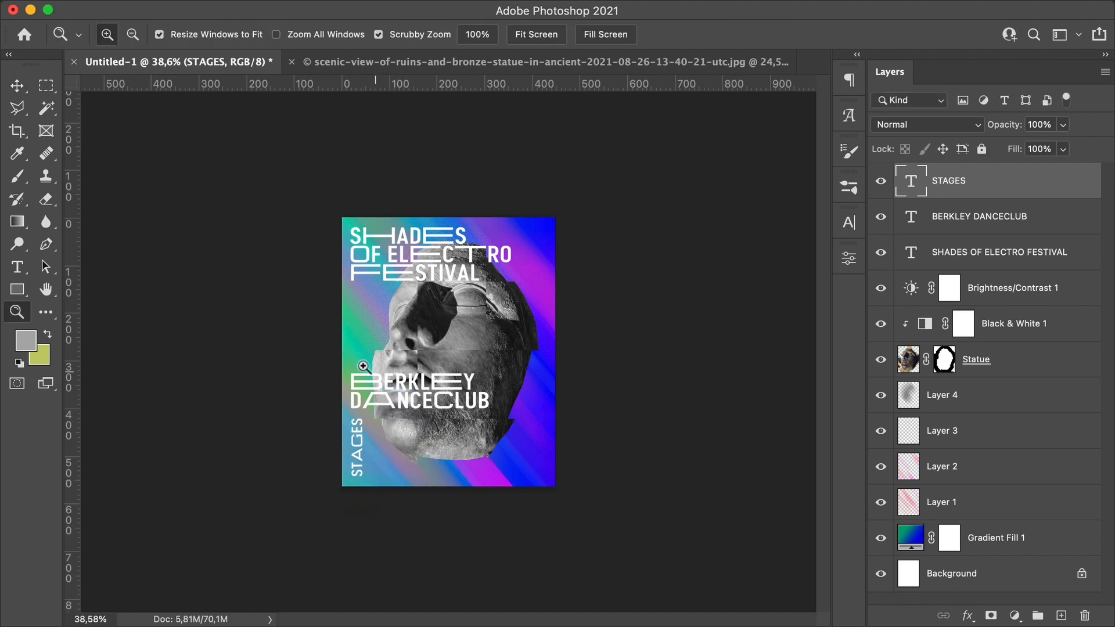
pyautogui.click(363, 366)
pyautogui.press('v')
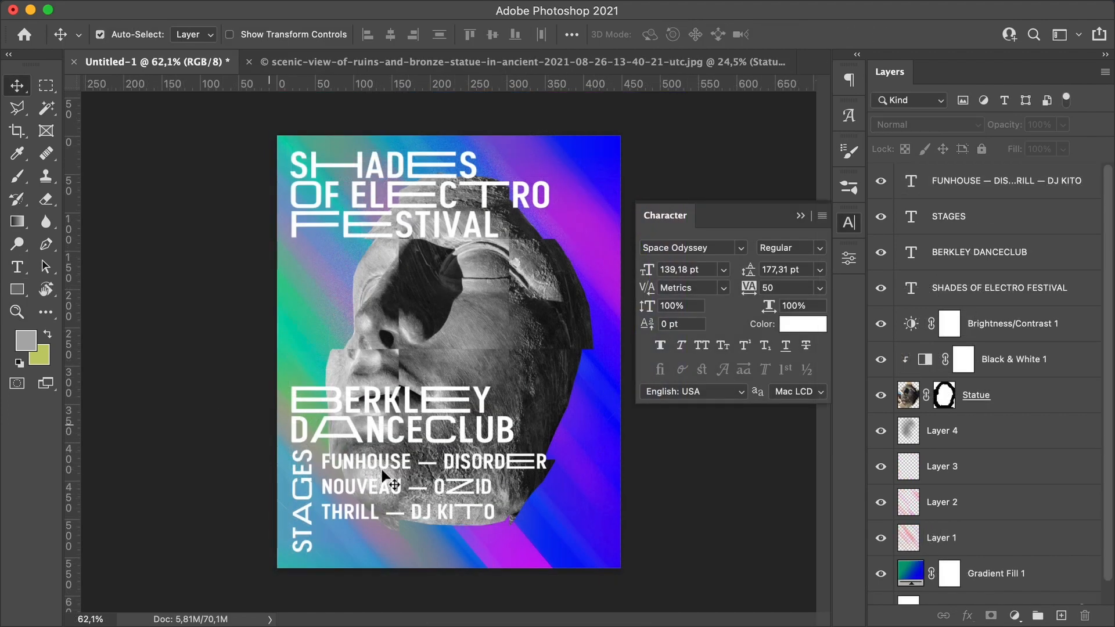
pyautogui.click(383, 475)
pyautogui.click(303, 450)
pyautogui.press('z')
pyautogui.moveTo(303, 450); pyautogui.dragTo(304, 449)
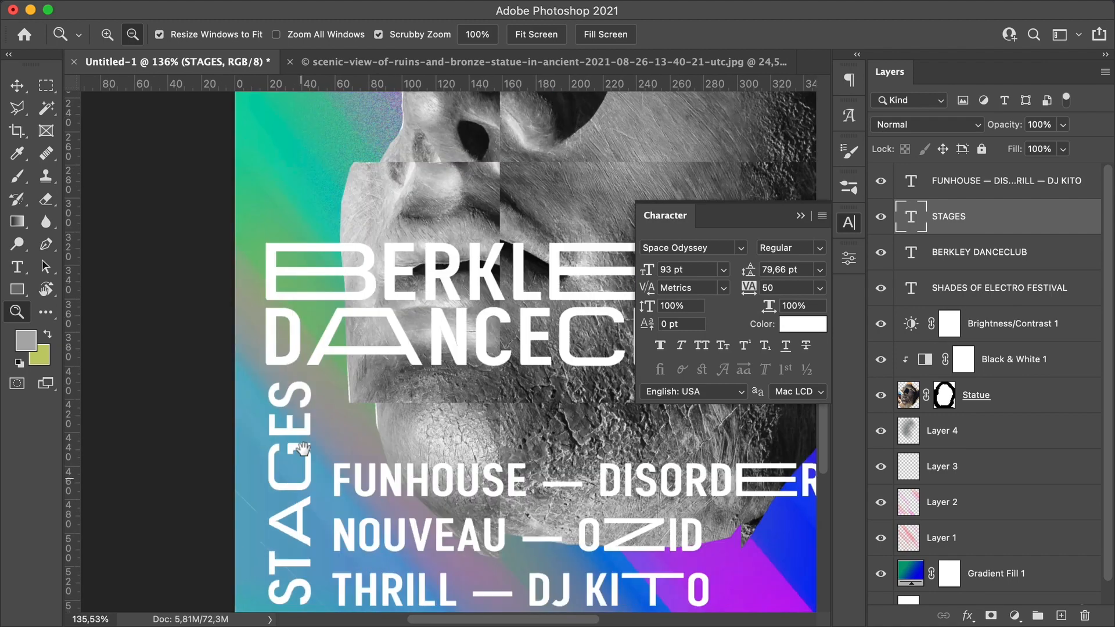
pyautogui.press('super+0')
pyautogui.press('super+t')
pyautogui.moveTo(318, 361); pyautogui.dragTo(299, 436)
pyautogui.press('Return')
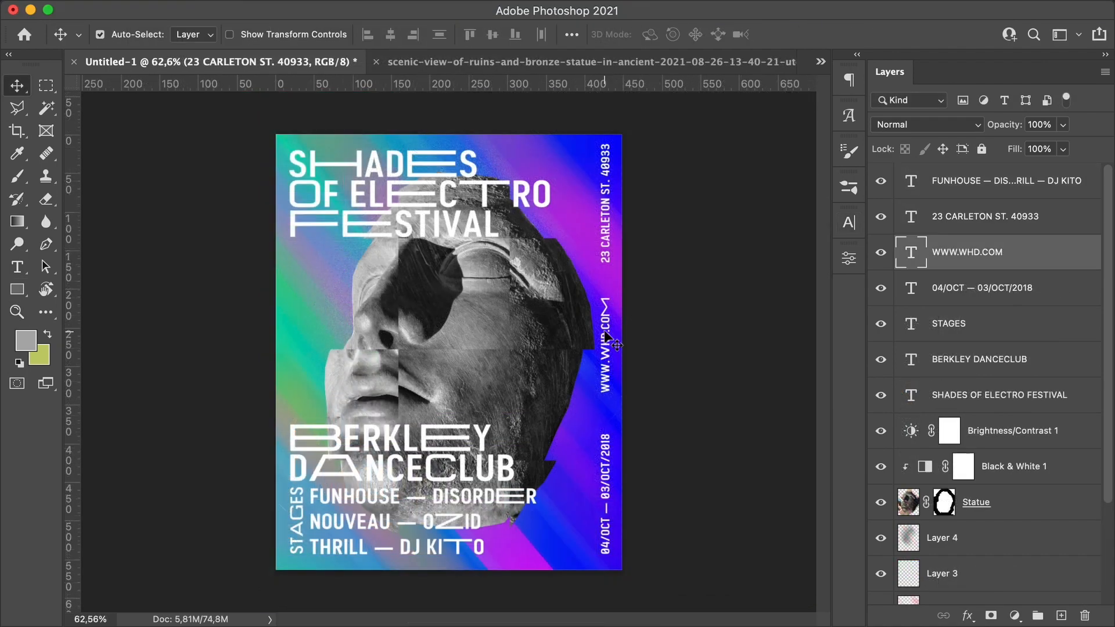
pyautogui.keyDown('super'); pyautogui.click(605, 209); pyautogui.keyUp('super')
pyautogui.keyDown('super'); pyautogui.click(607, 360); pyautogui.keyUp('super')
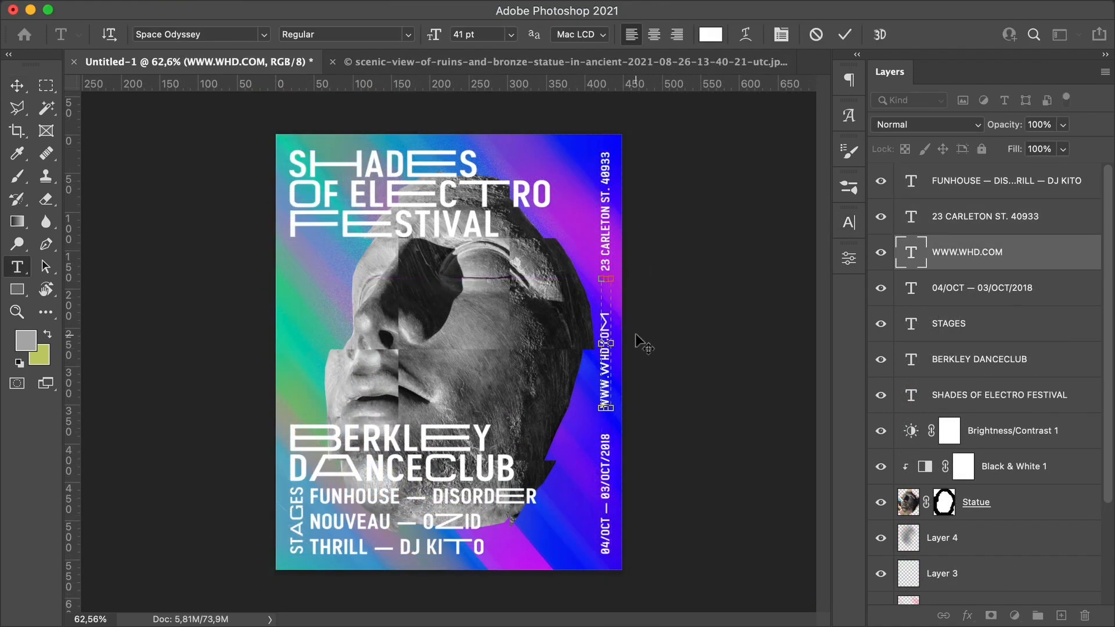
pyautogui.press('super+Return')
pyautogui.press('v')
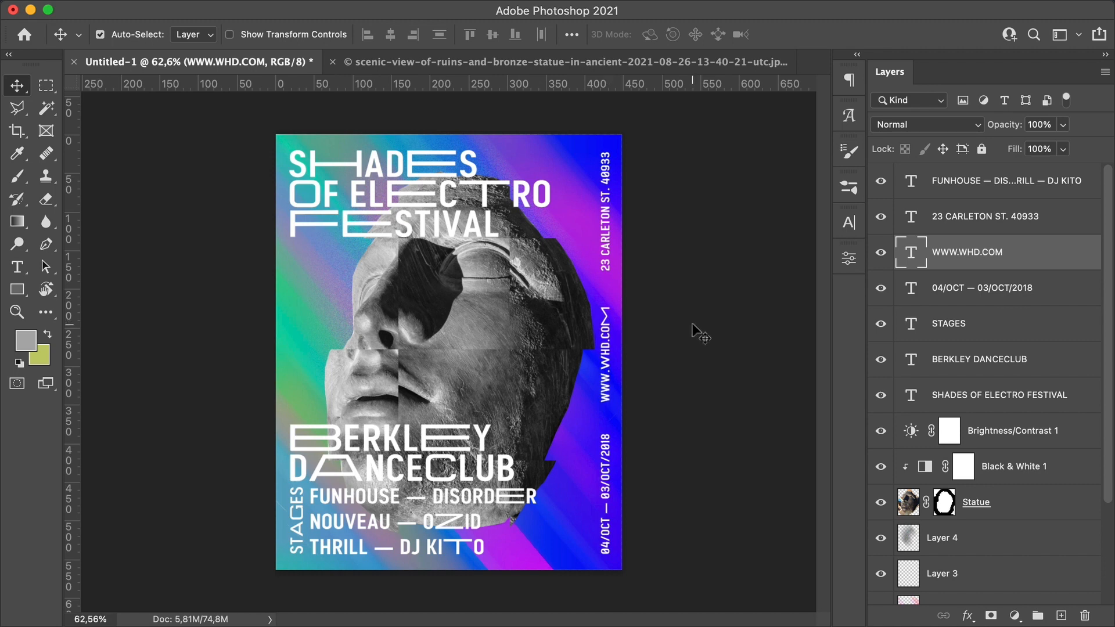
pyautogui.click(700, 334)
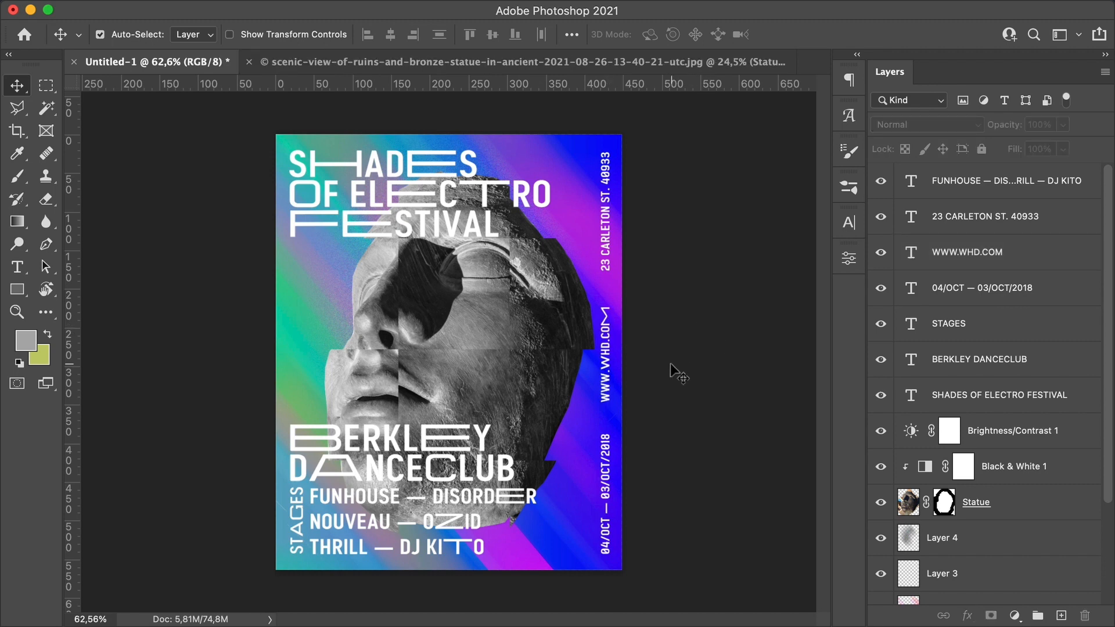
pyautogui.scroll(-1, 671, 348)
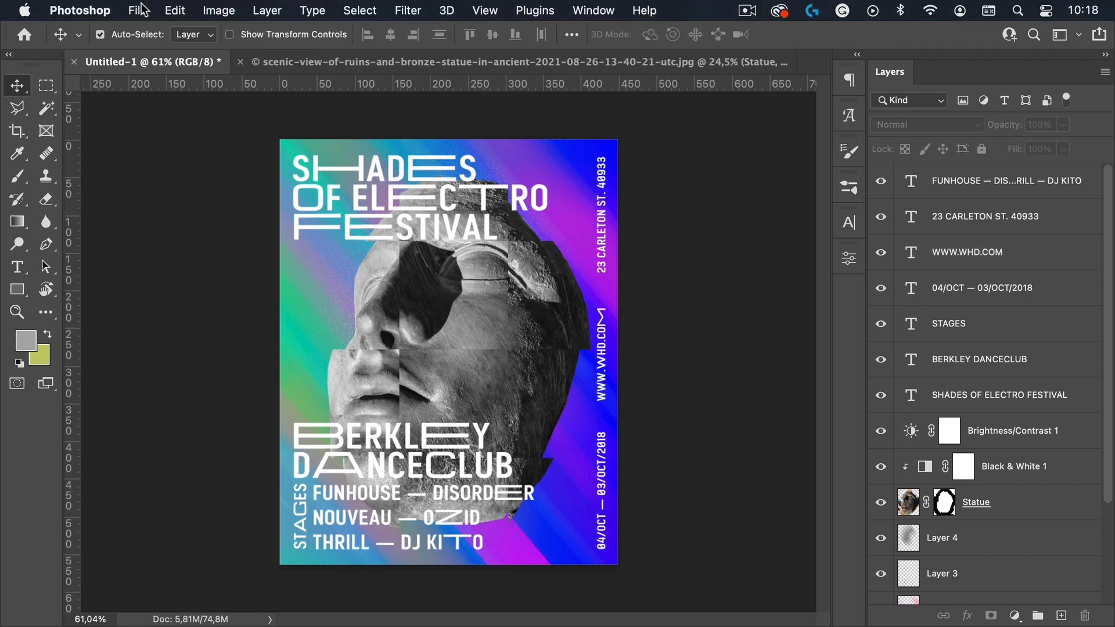
# Step: Open Save for Web (Legacy) and set the JPEG quality to 100
pyautogui.click(140, 10)
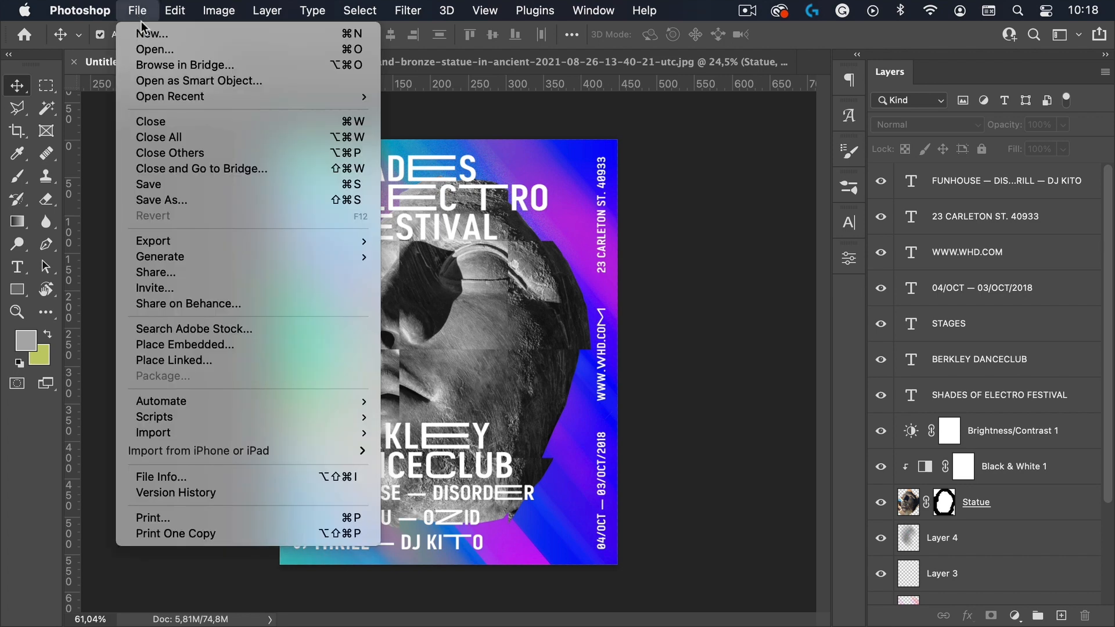
pyautogui.moveTo(242, 244)
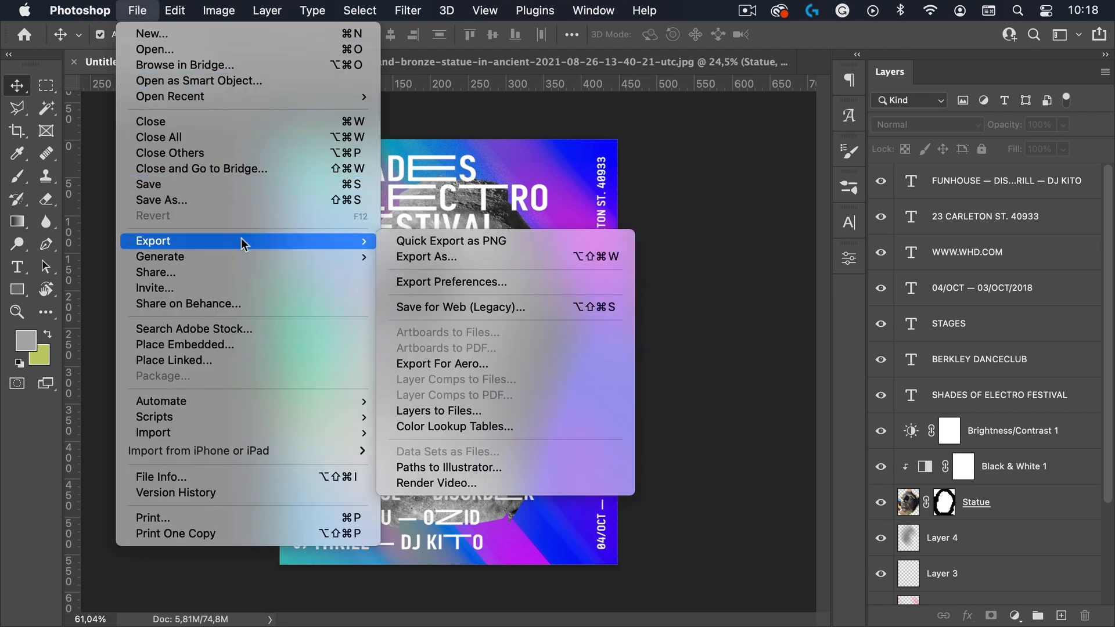
pyautogui.click(459, 306)
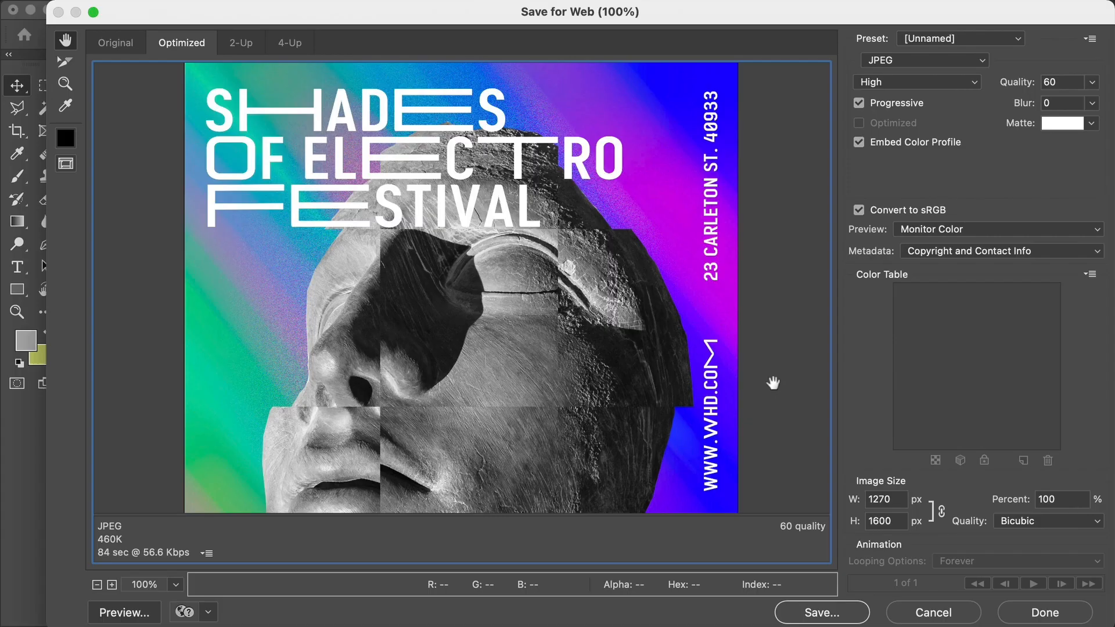
pyautogui.click(1092, 82)
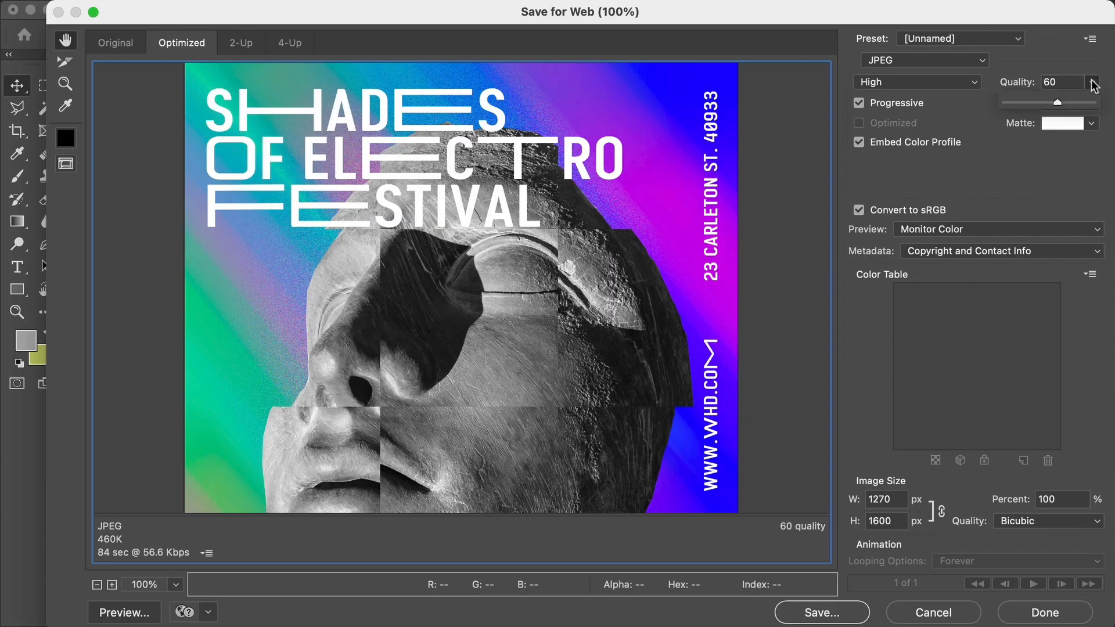
pyautogui.moveTo(1069, 102); pyautogui.dragTo(1085, 131)
# Step: Set the export image width to 850 px, keeping proportions
pyautogui.doubleClick(880, 499)
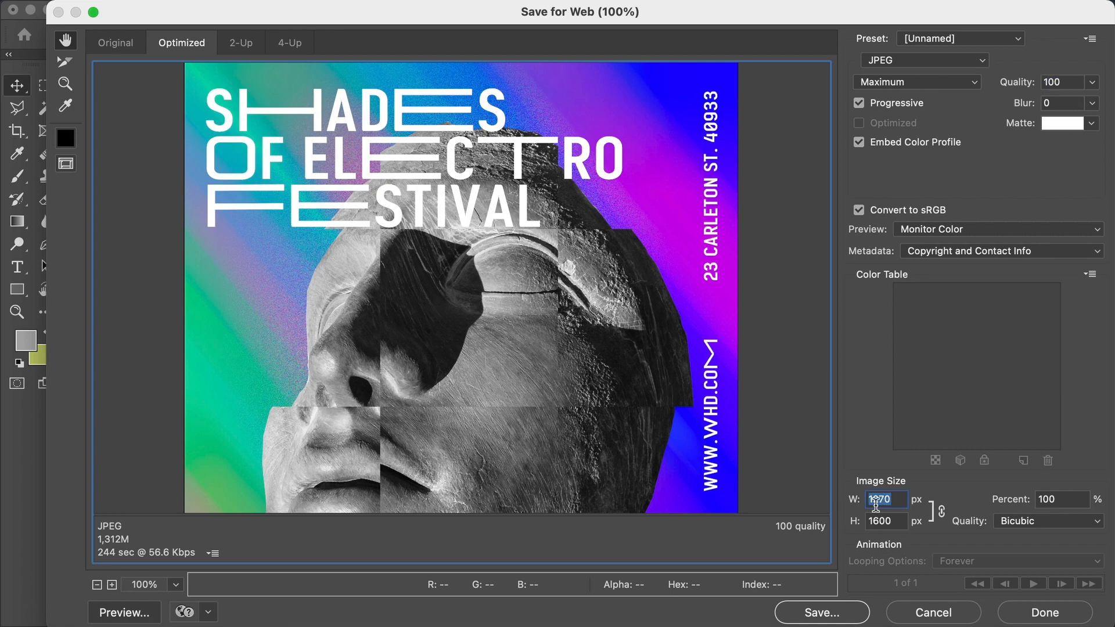
pyautogui.write('850')
pyautogui.press('Tab')
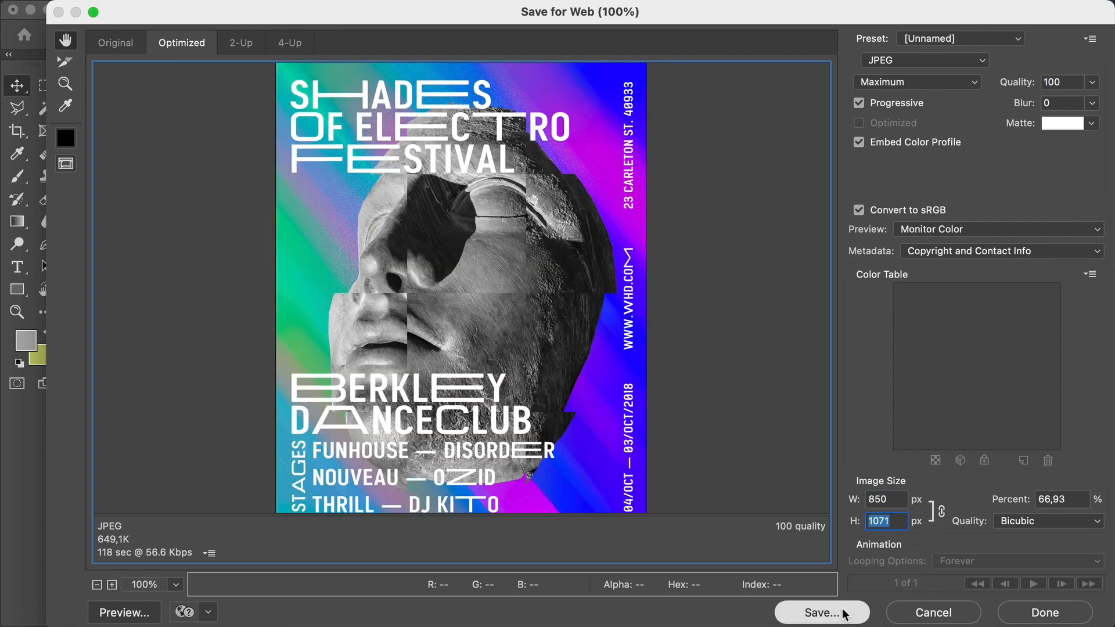
# Step: Save the optimized JPEG as 90sRavePoster.jpg in the 90s Rave Poster folder
pyautogui.click(845, 614)
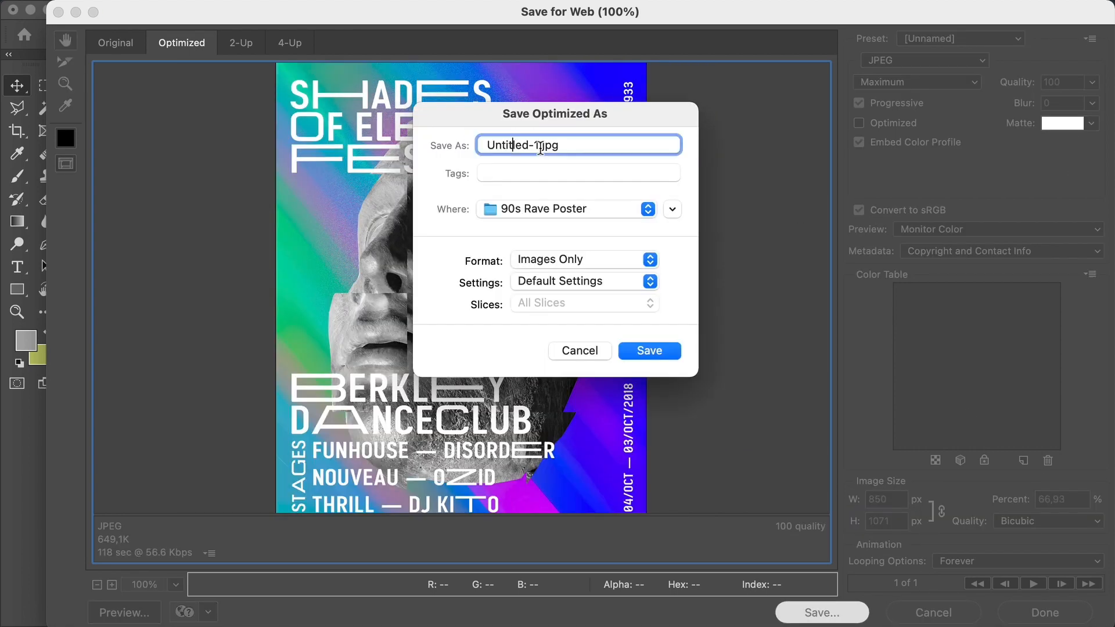
pyautogui.write('90sRavePoster')
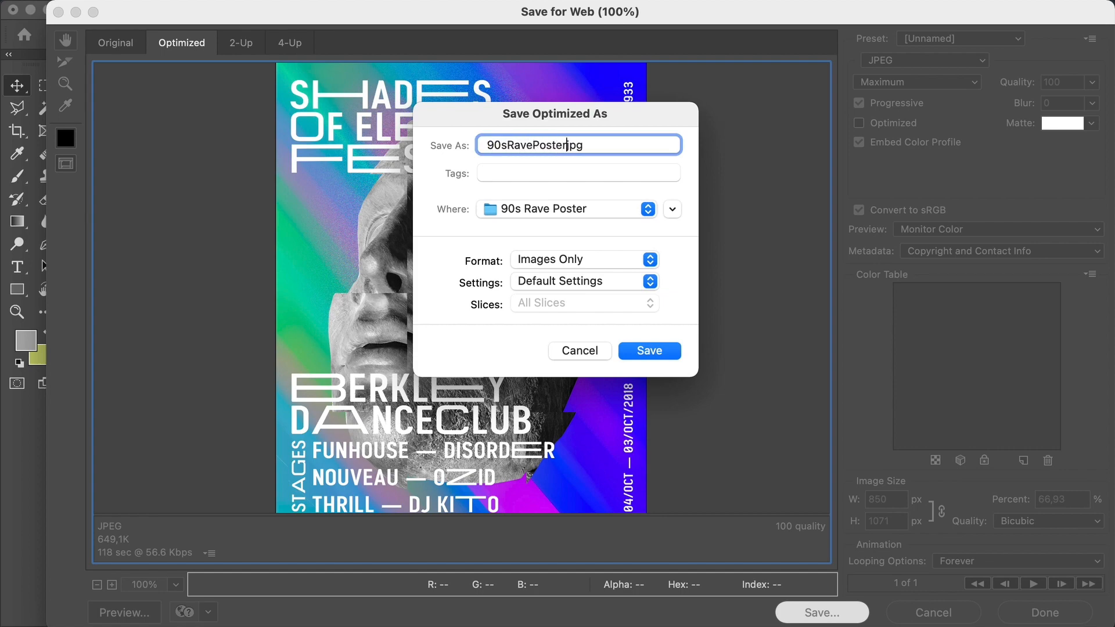
pyautogui.click(649, 350)
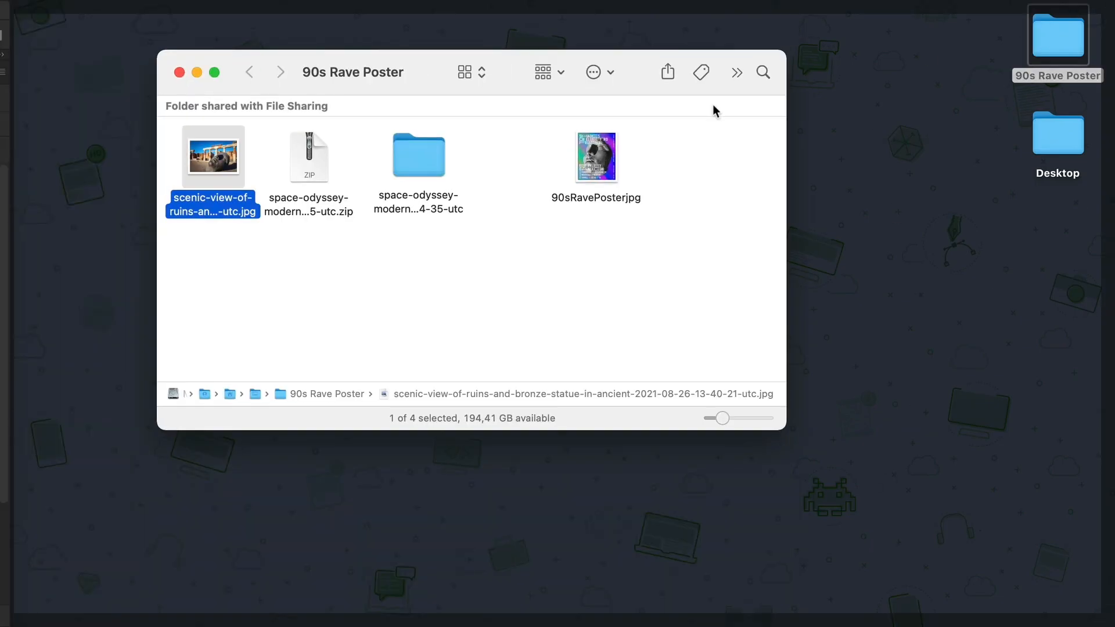
# Step: Preview the exported 90sRavePoster.jpg file from the 90s Rave Poster folder
pyautogui.press('Right')
pyautogui.press('Right')
pyautogui.press('Right')
pyautogui.press('space')
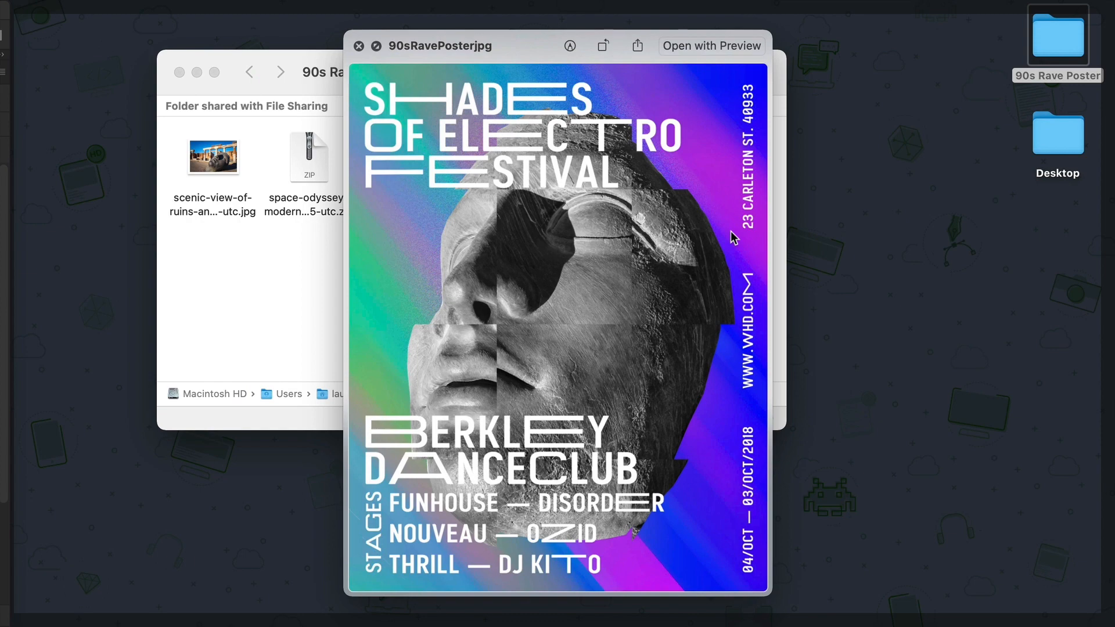